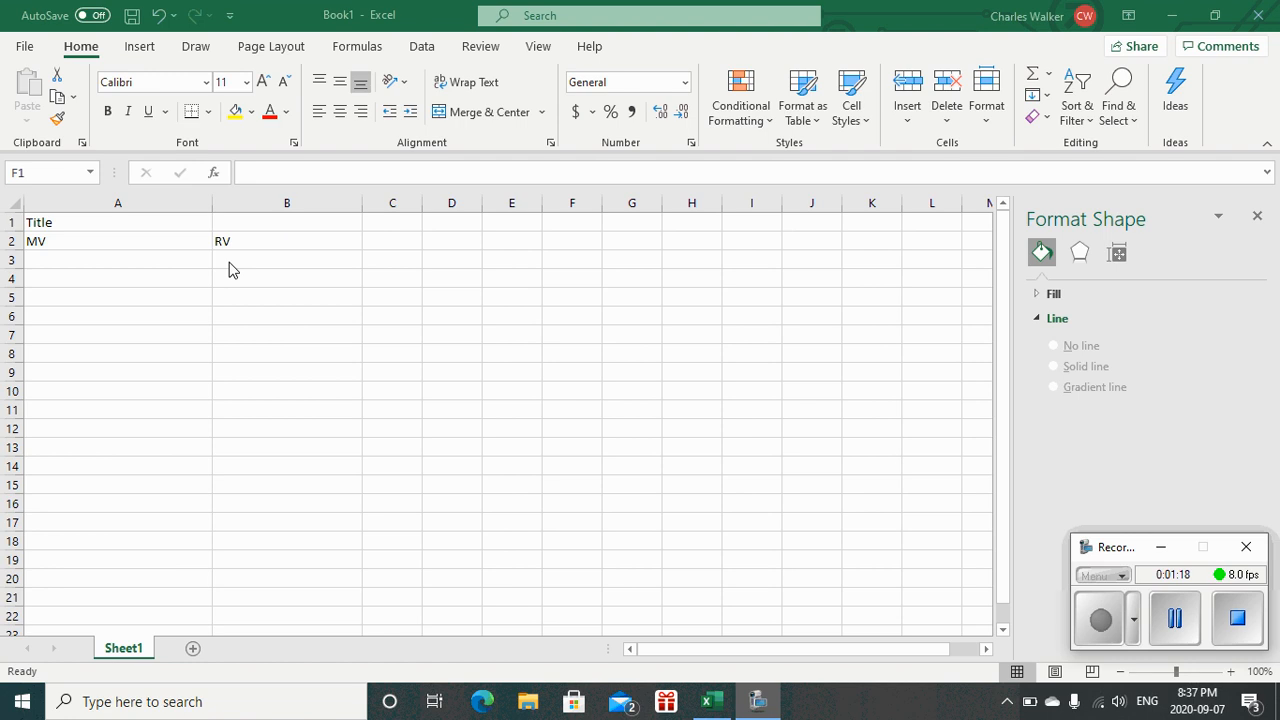
# Enter the column headings 'Type of Tree' in A3 and 'Height of the trees (m_' in B3.
pyautogui.click(51, 260)
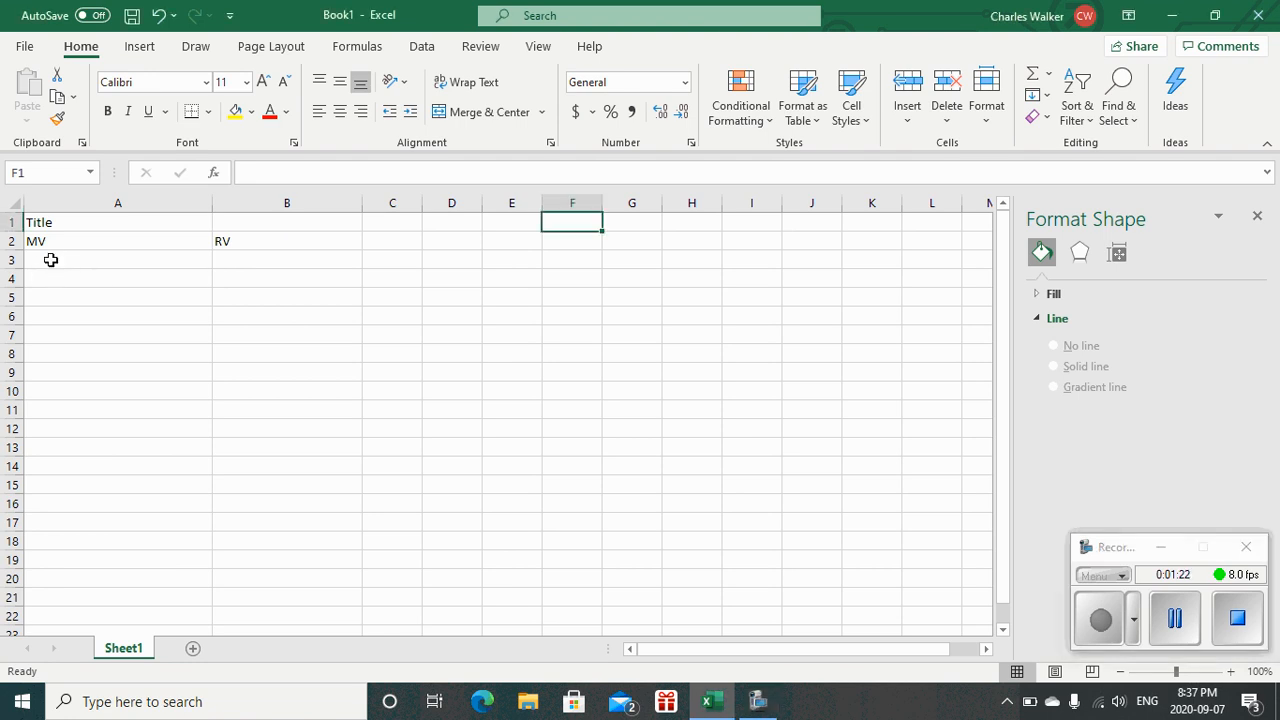
pyautogui.click(47, 262)
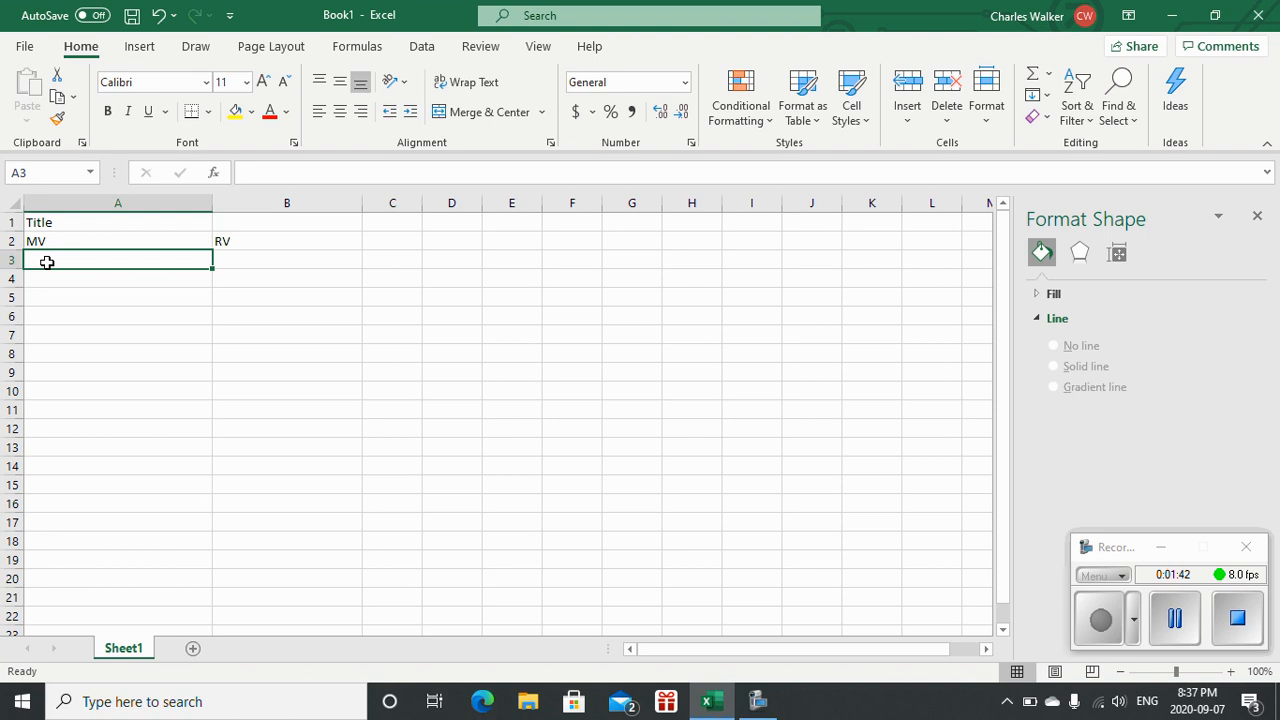
pyautogui.write('Ty')
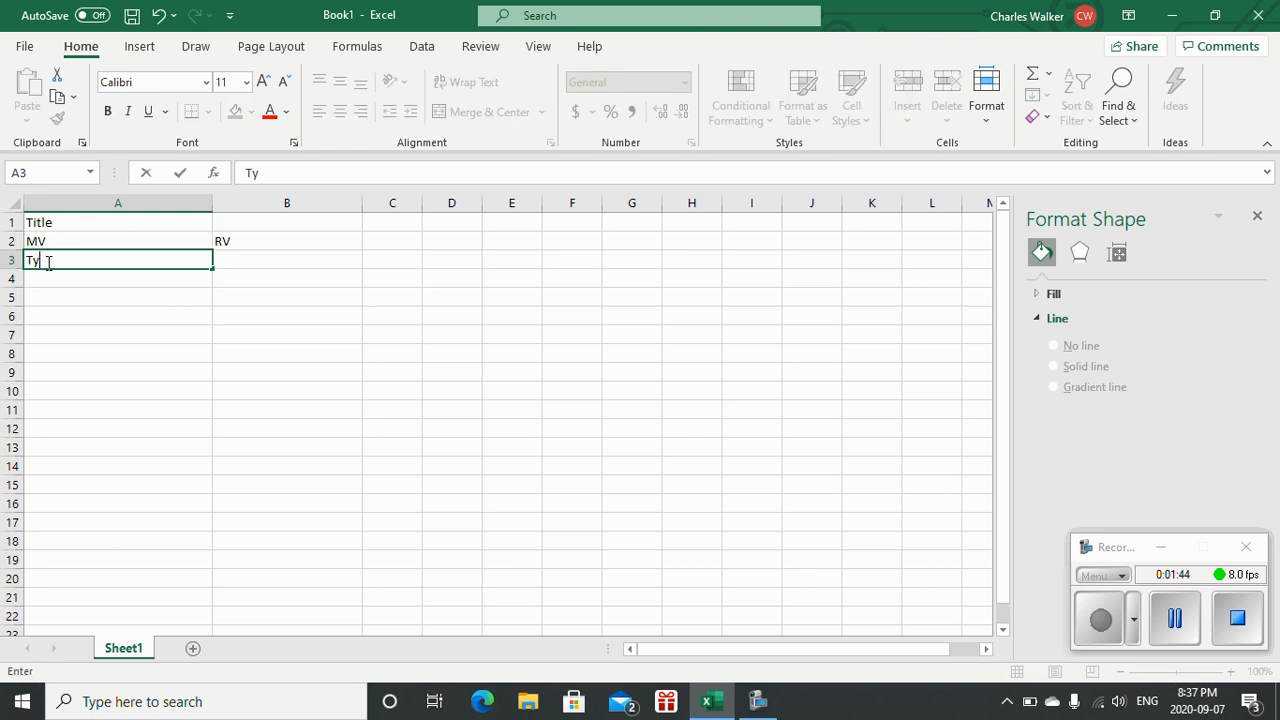
pyautogui.write('pe of Tree')
pyautogui.click(235, 260)
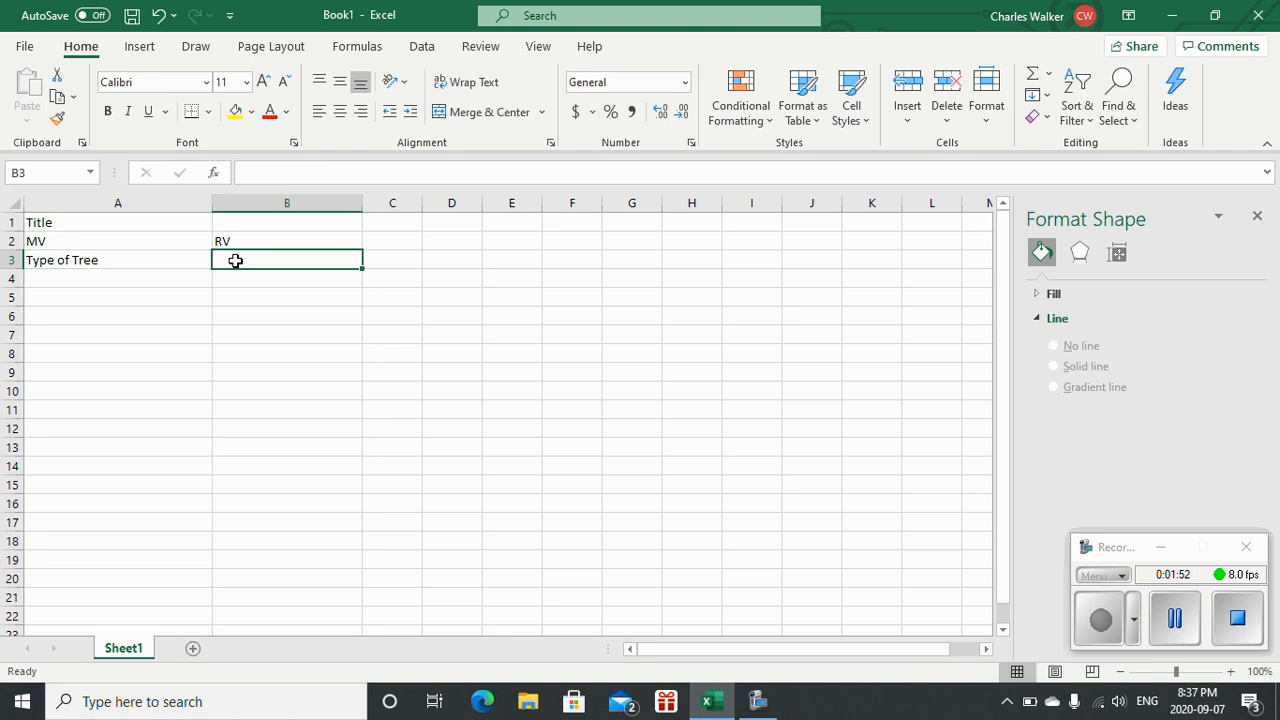
pyautogui.write('Height of')
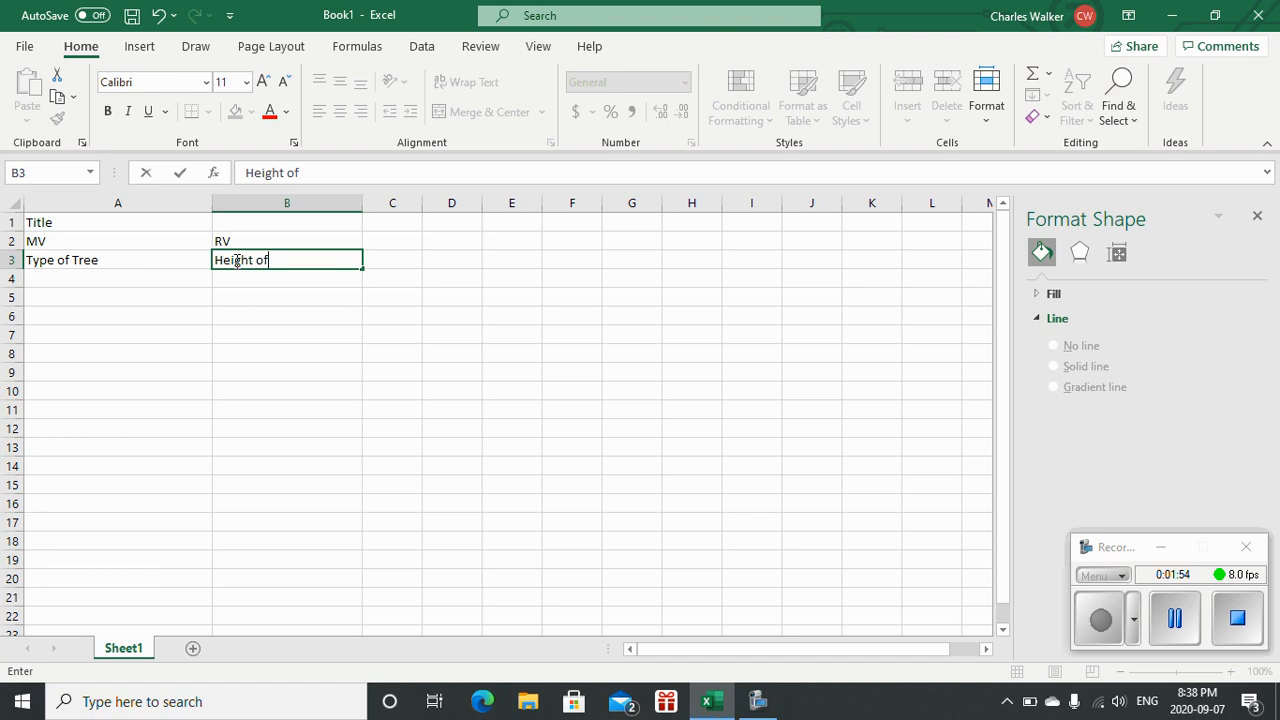
pyautogui.write(' the trees (')
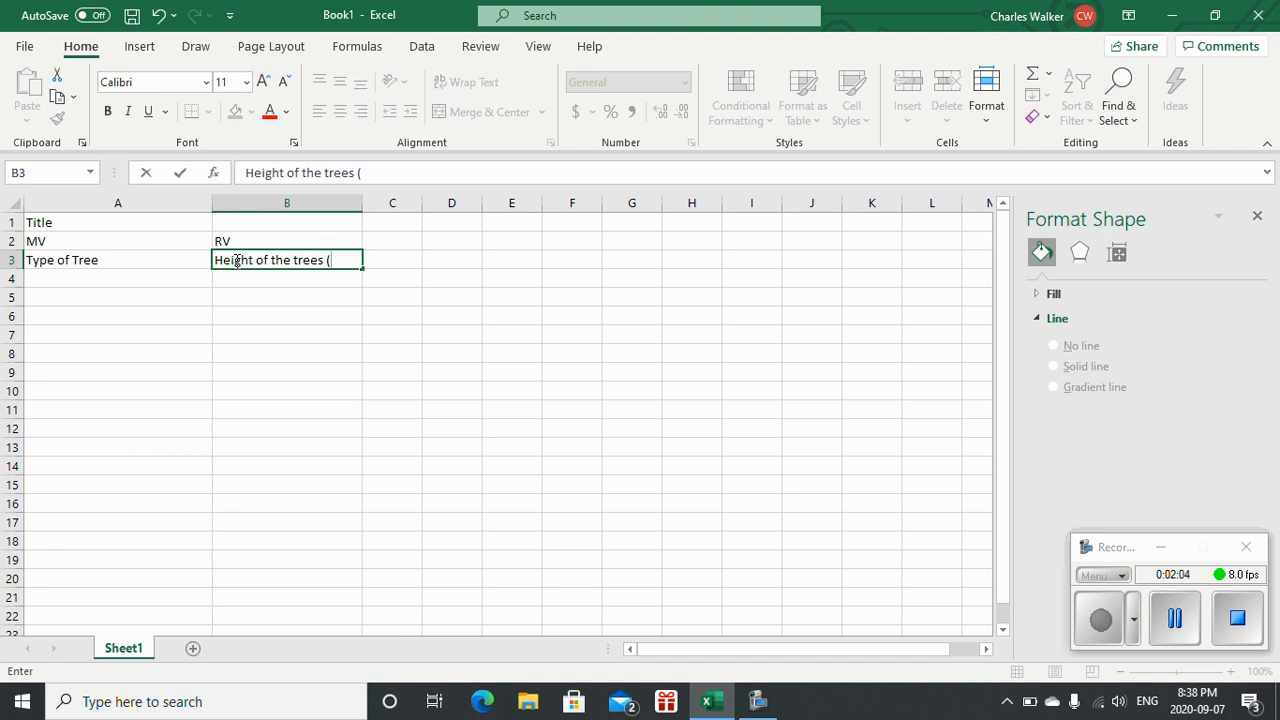
pyautogui.write('m_')
# Enter Spruce in A4 with a height of 24 in B4.
pyautogui.click(54, 280)
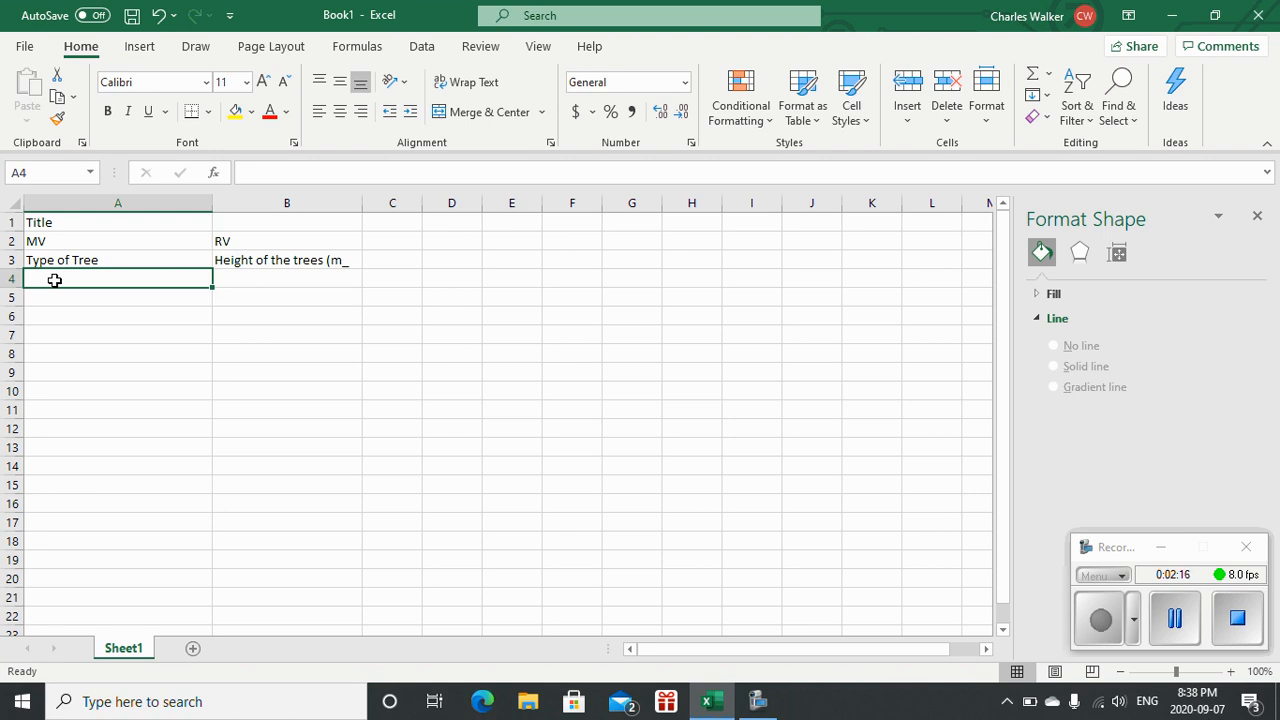
pyautogui.write('Spruce')
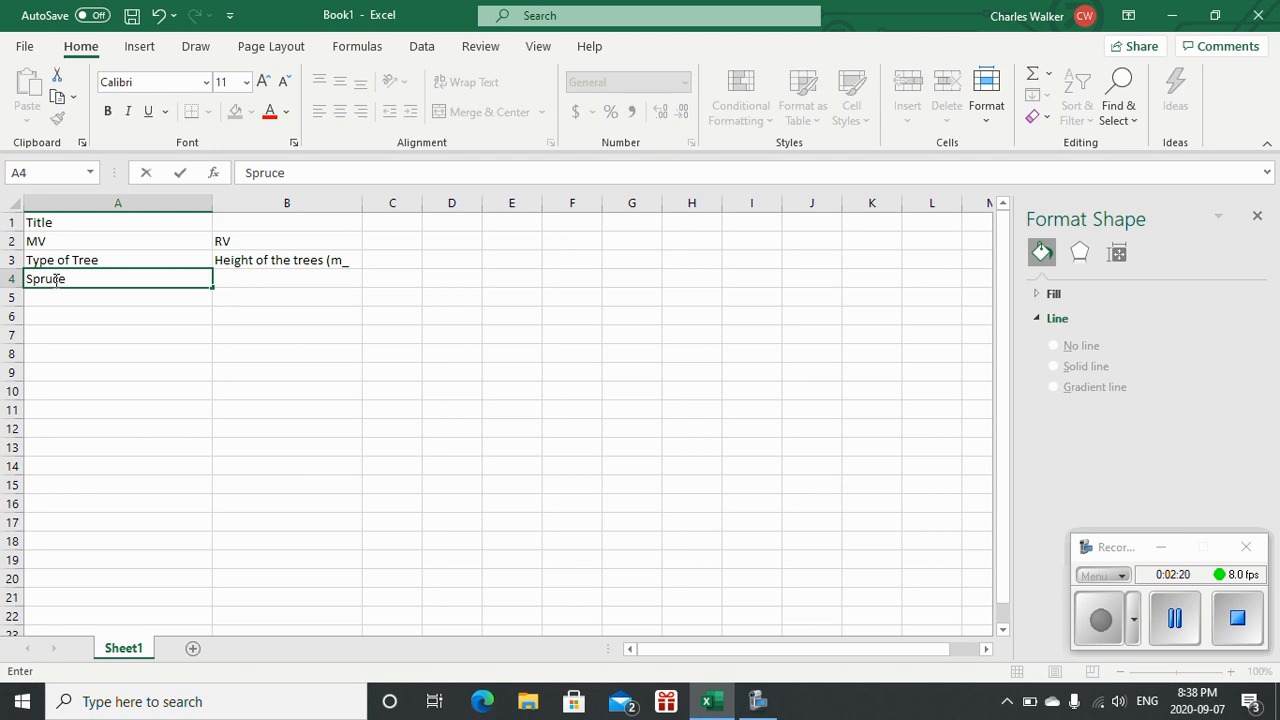
pyautogui.press('Tab')
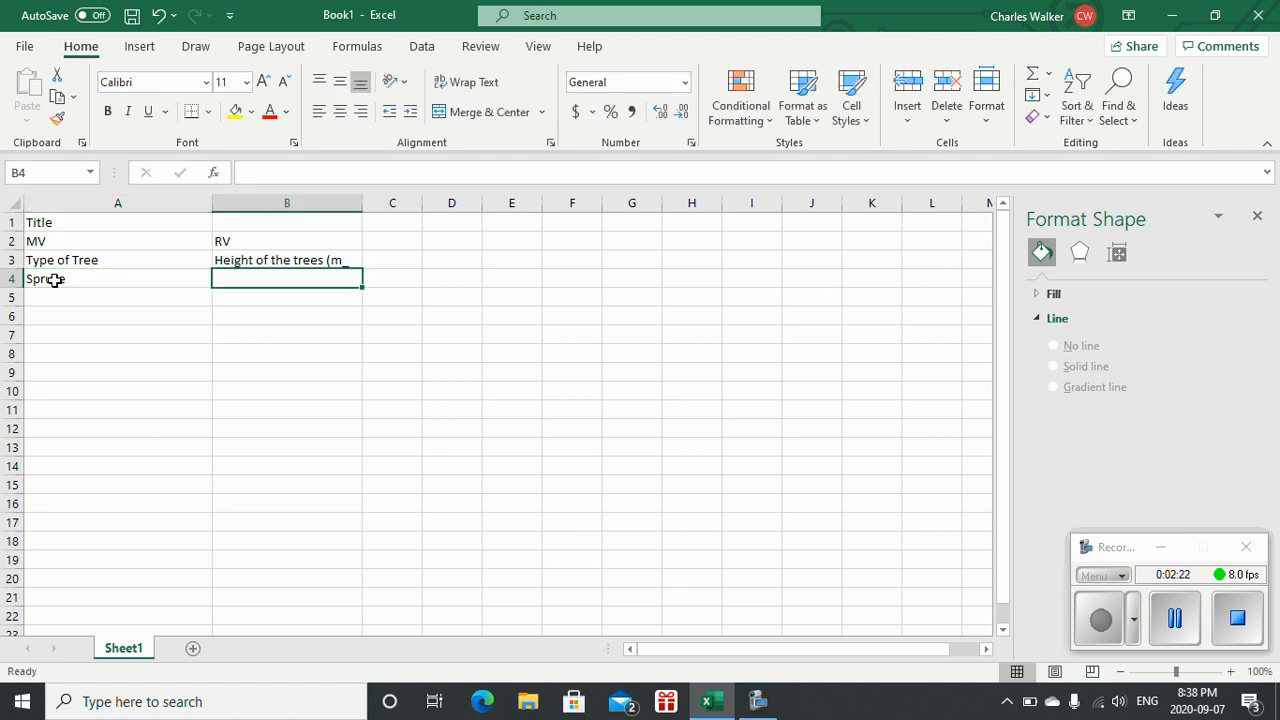
pyautogui.write('24')
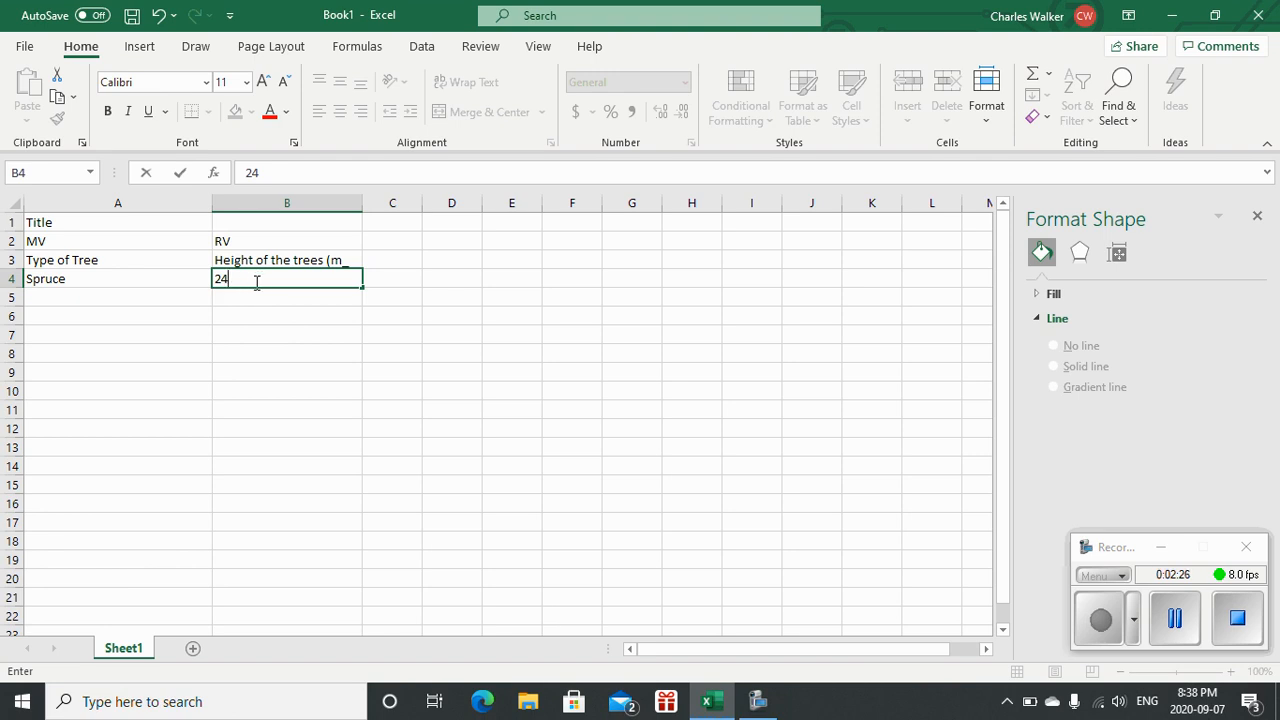
# Correct the ending of the heading in B3 by replacing the underscore after the m with a closing curly brace.
pyautogui.click(342, 260)
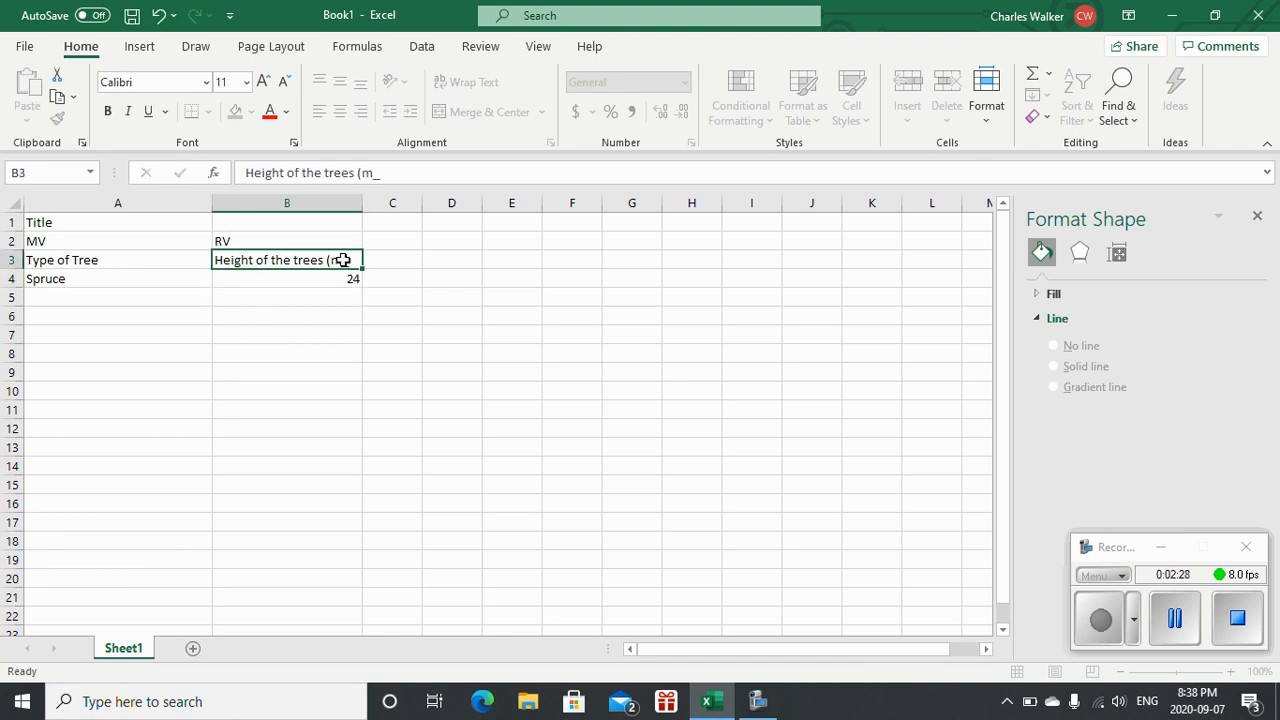
pyautogui.doubleClick(351, 260)
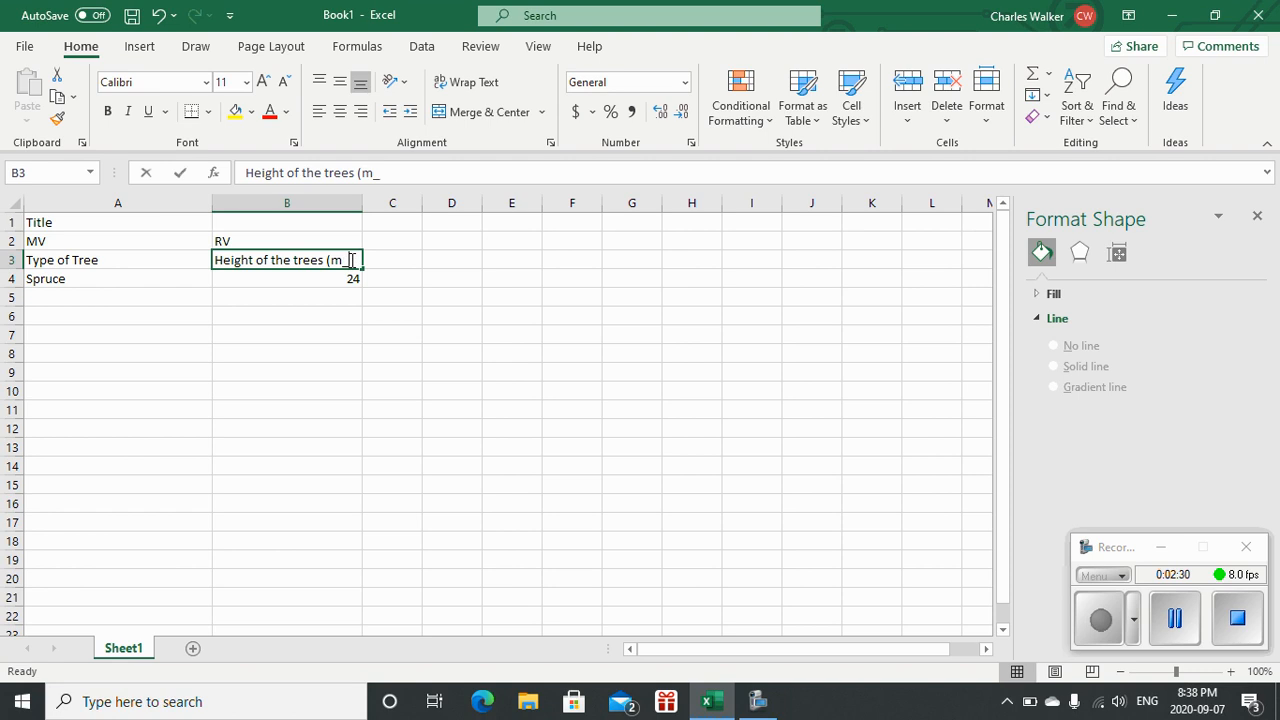
pyautogui.press('BackSpace')
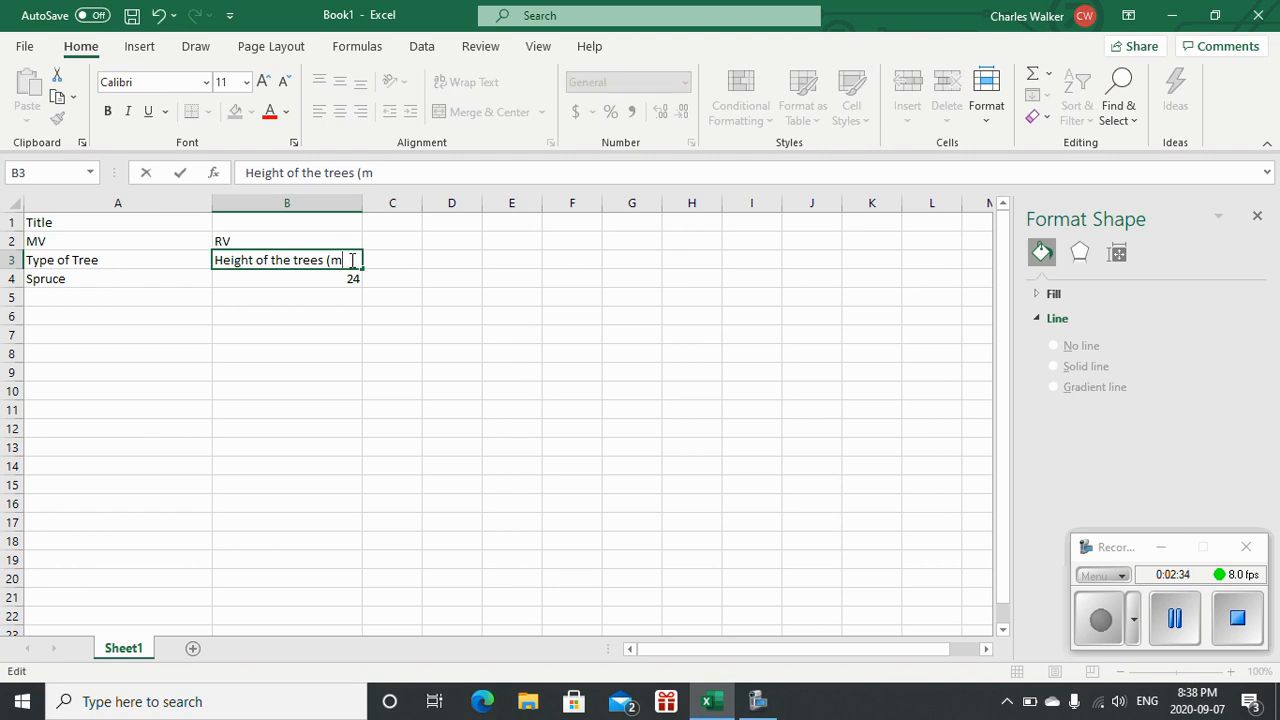
pyautogui.write('}')
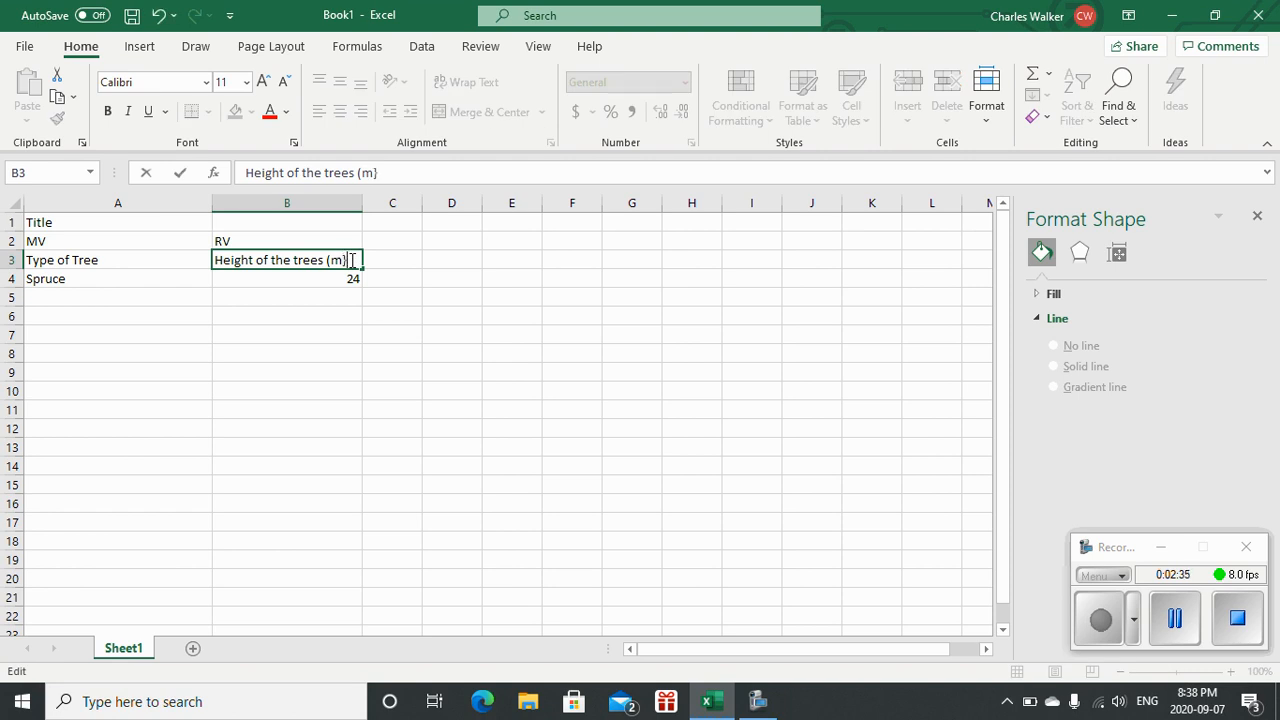
# Add Pine with a height of 45 in row 5 and Fir with a height of 85 in row 6.
pyautogui.click(93, 296)
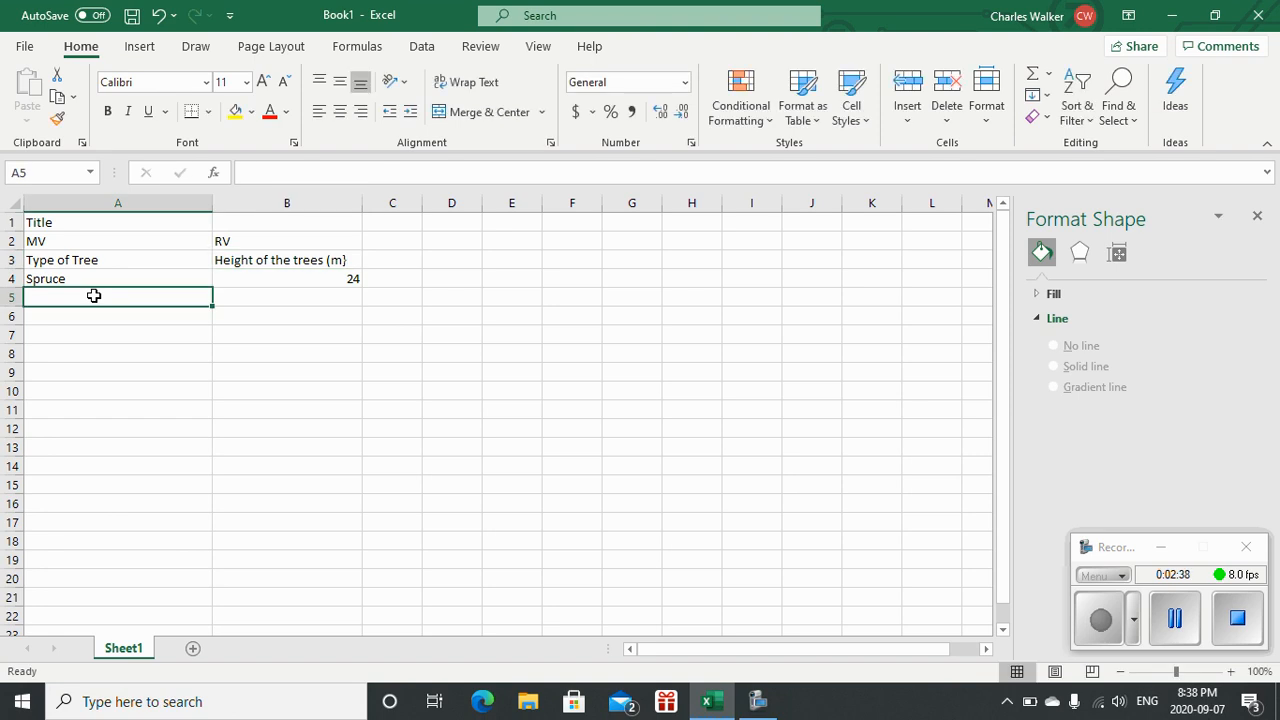
pyautogui.write('Pine')
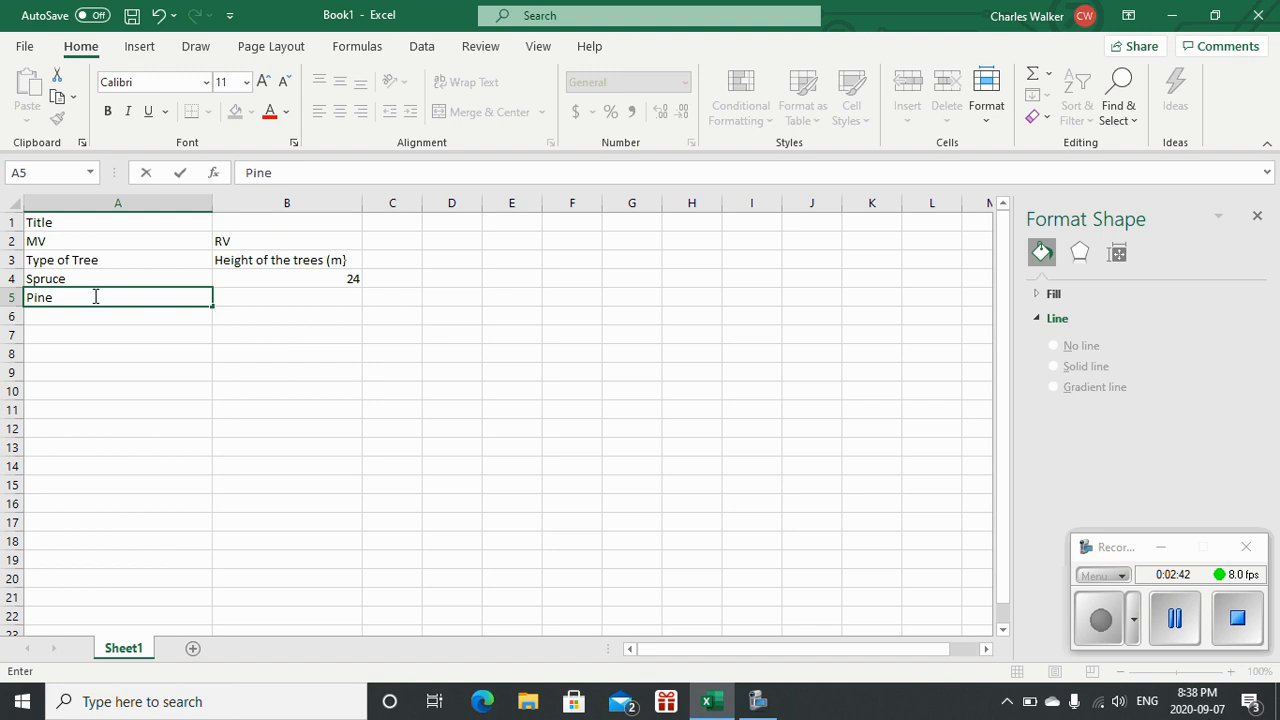
pyautogui.press('Tab')
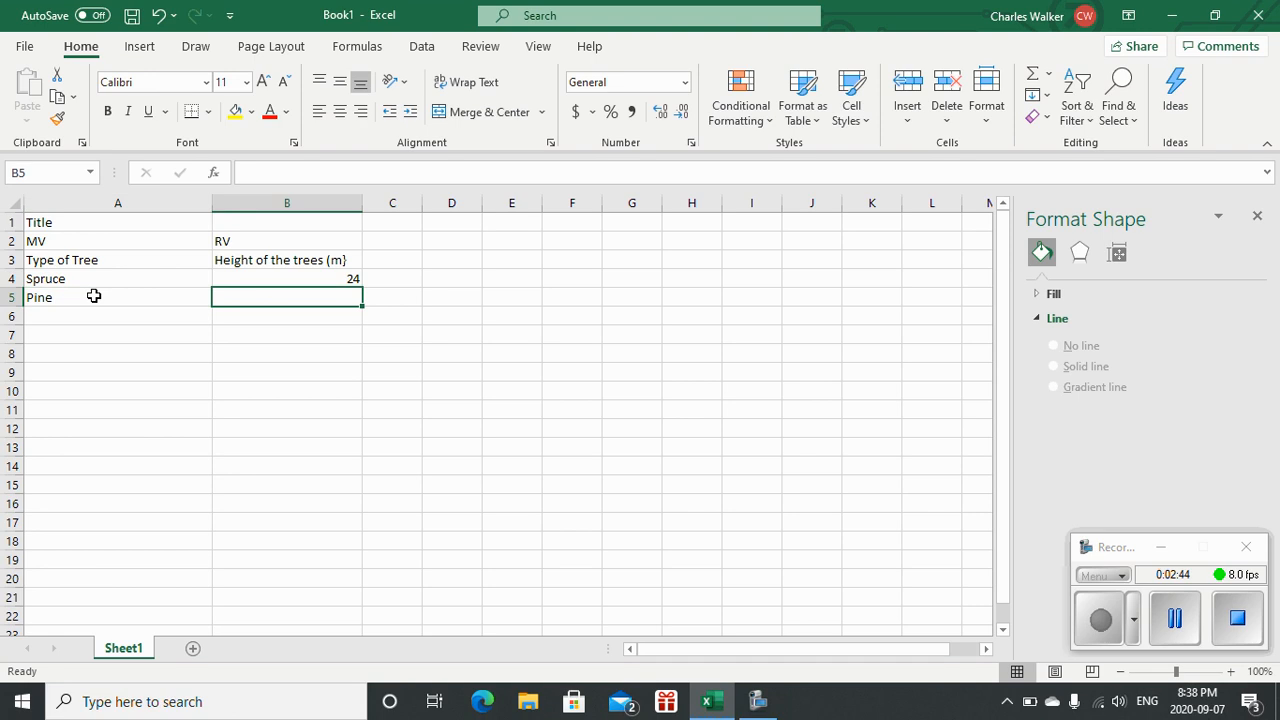
pyautogui.write('45')
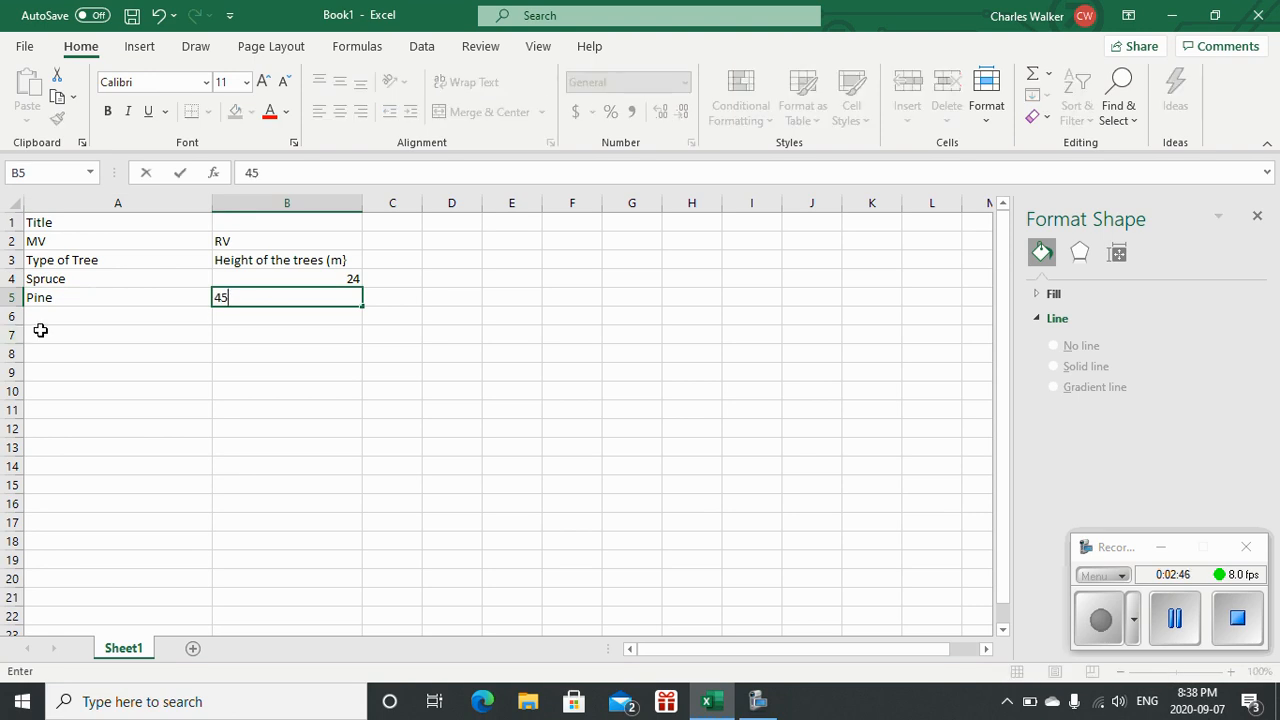
pyautogui.press('Return')
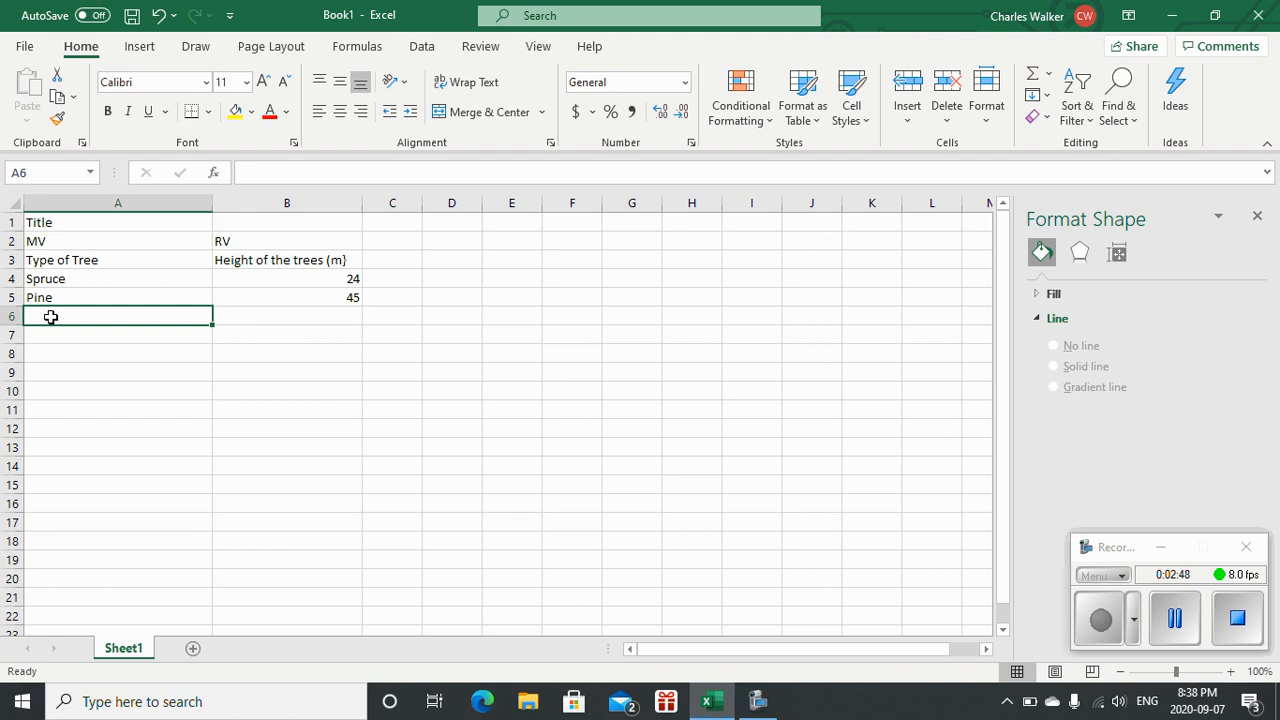
pyautogui.write('Fir')
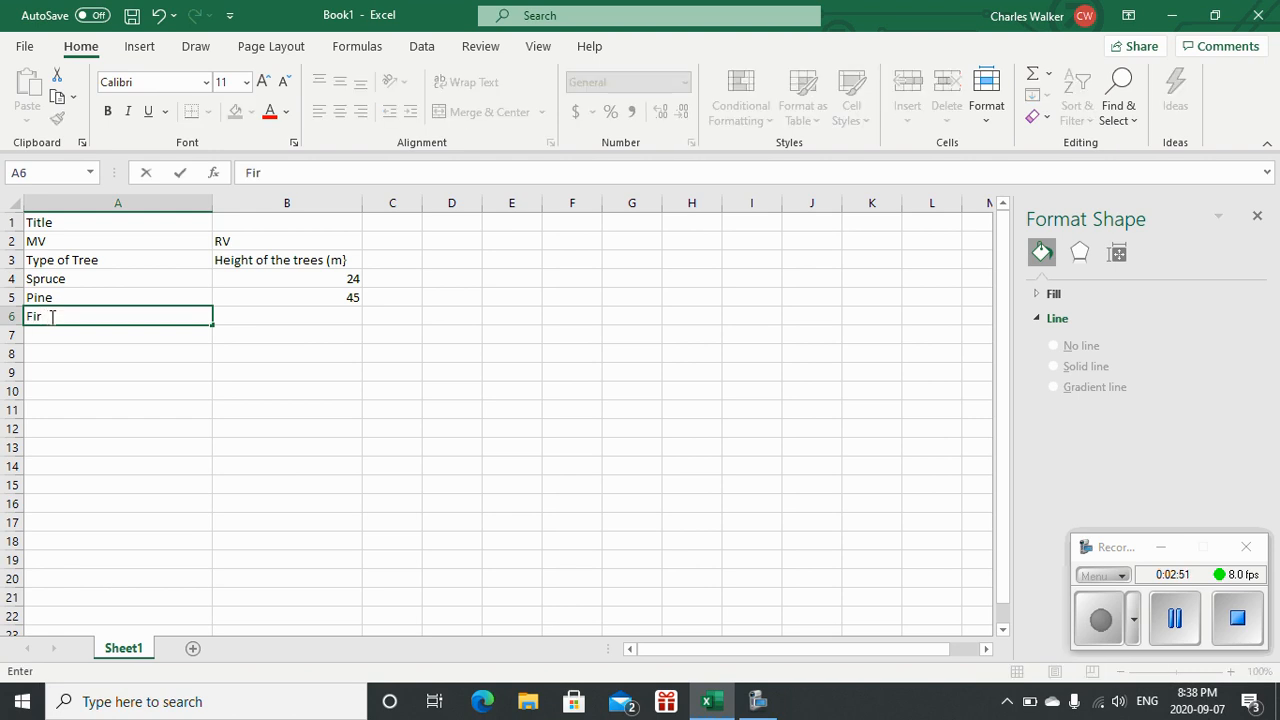
pyautogui.press('Tab')
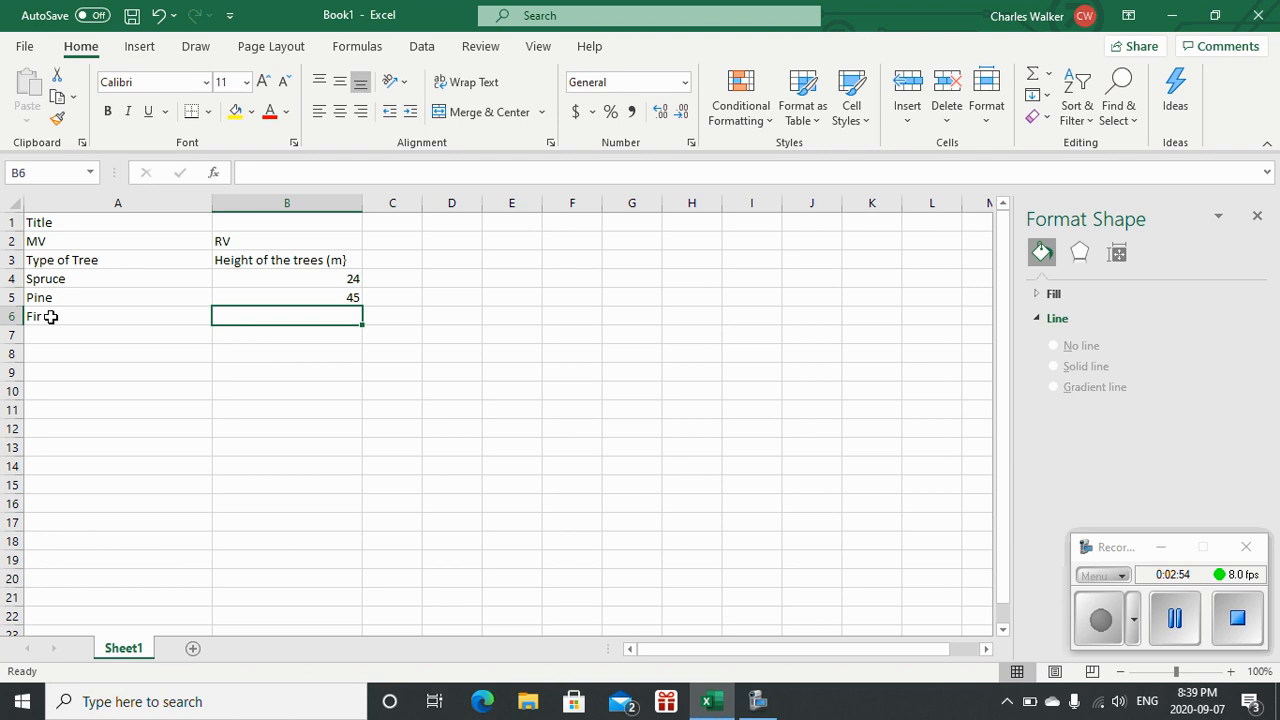
pyautogui.write('85')
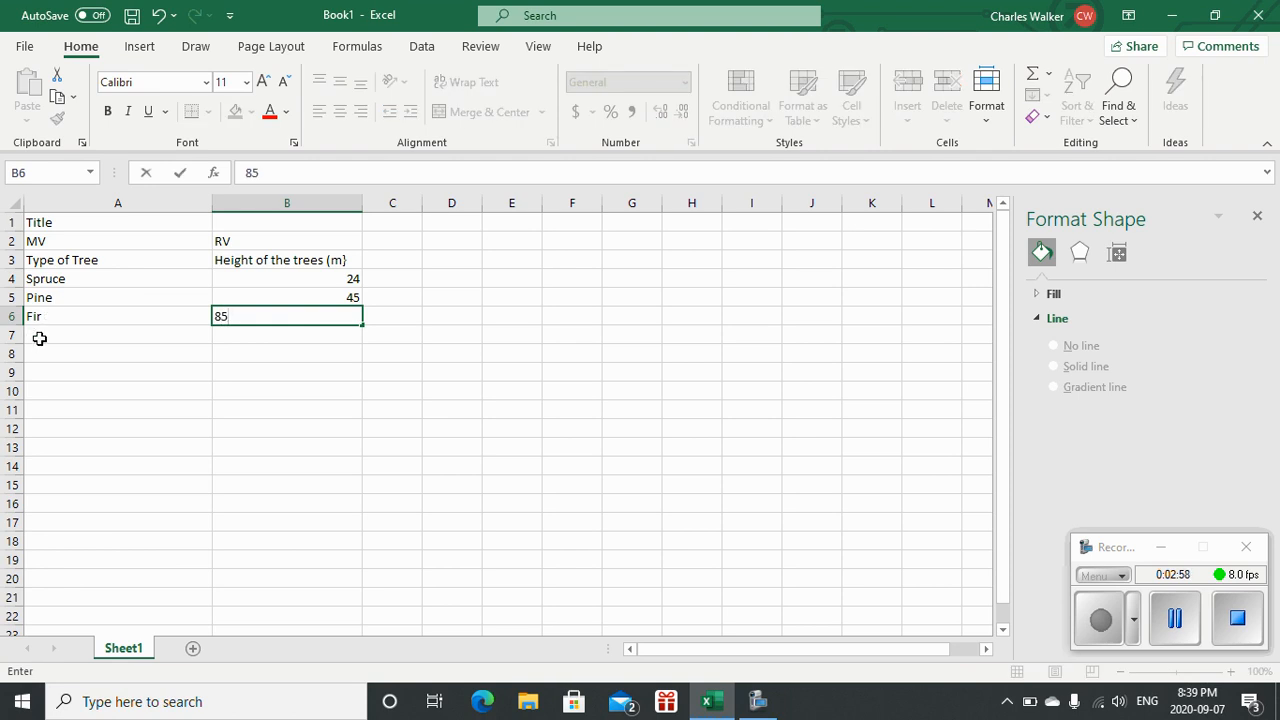
# Add Poplar with a height of 30 in row 7 and Cottonwood with a height of 60 in row 8.
pyautogui.click(39, 333)
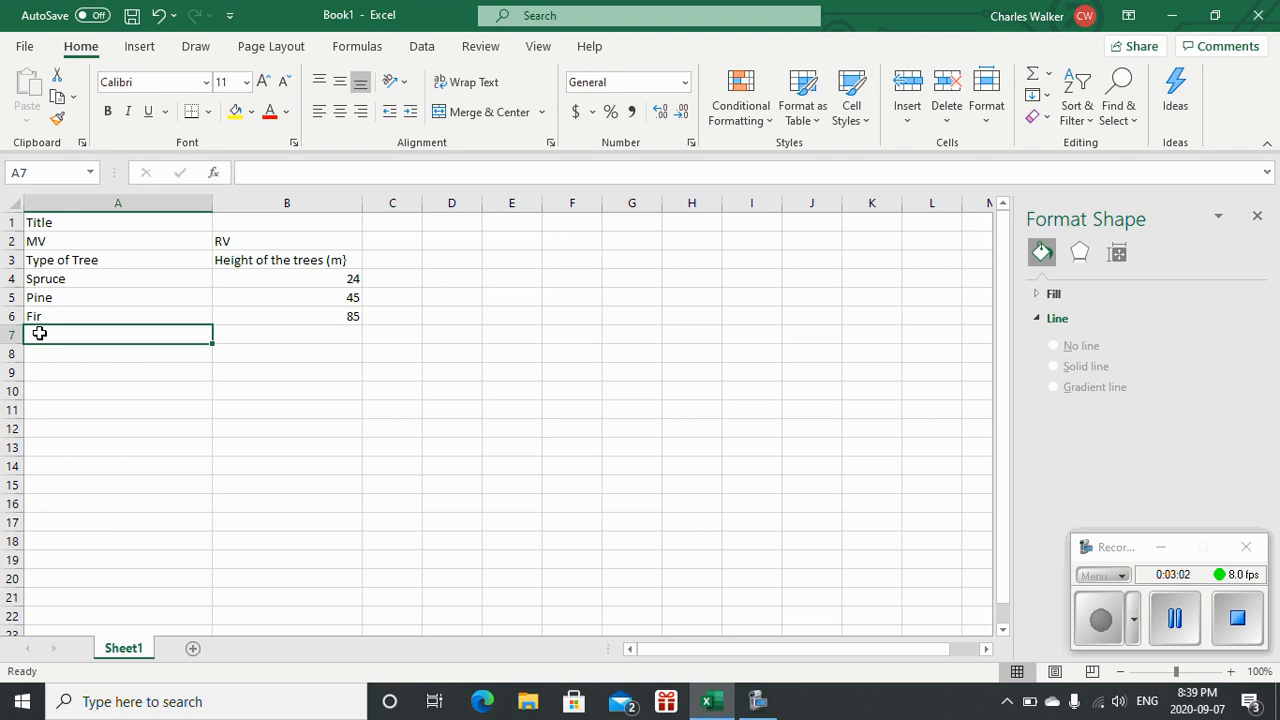
pyautogui.write('Poplar')
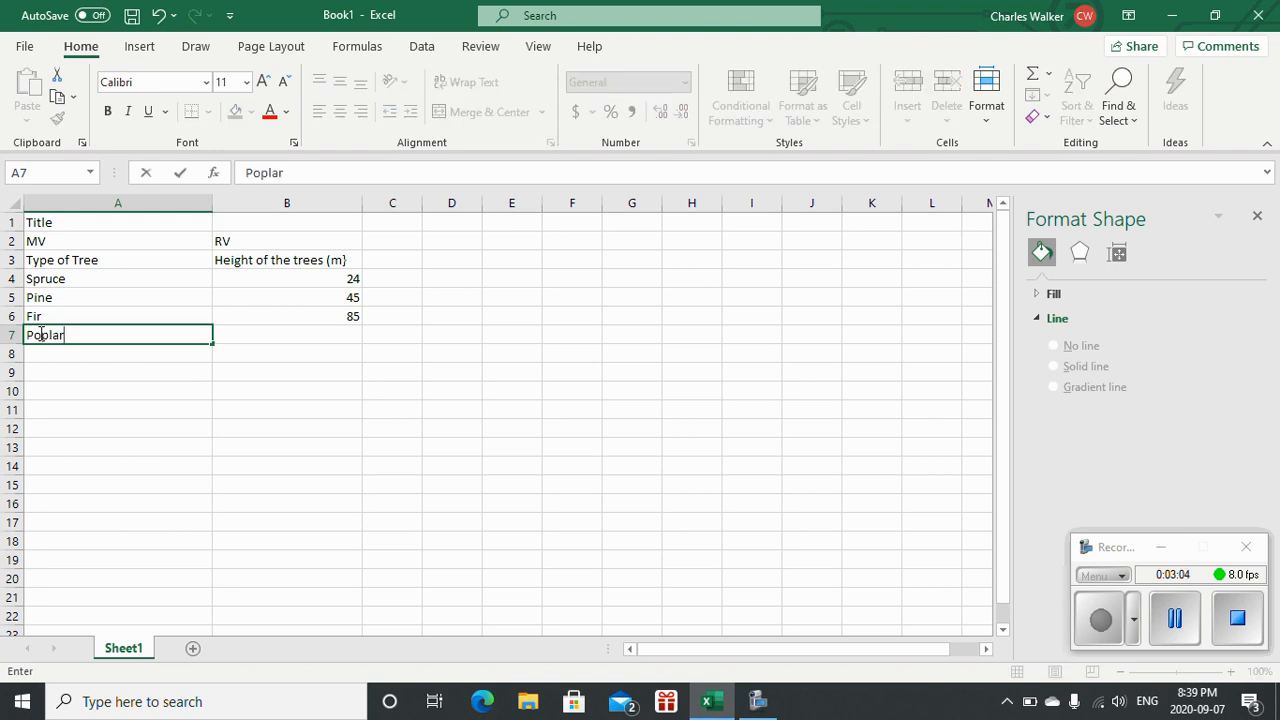
pyautogui.press('Tab')
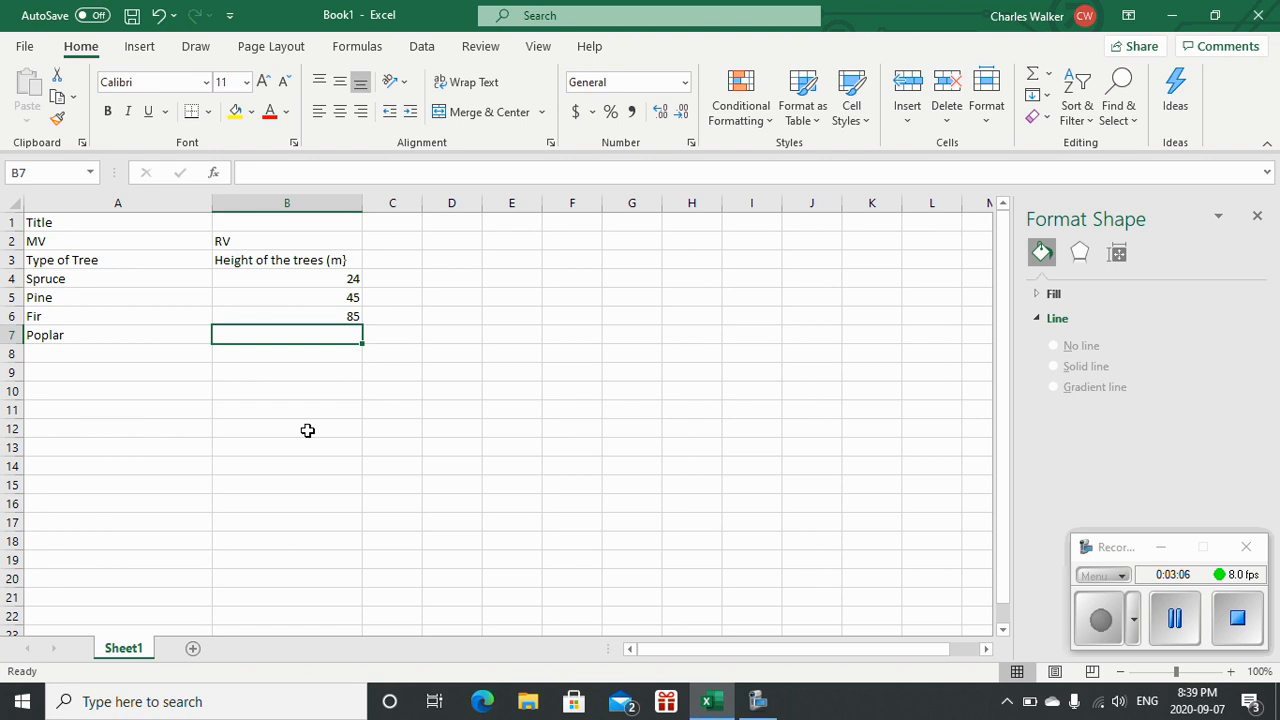
pyautogui.write('30')
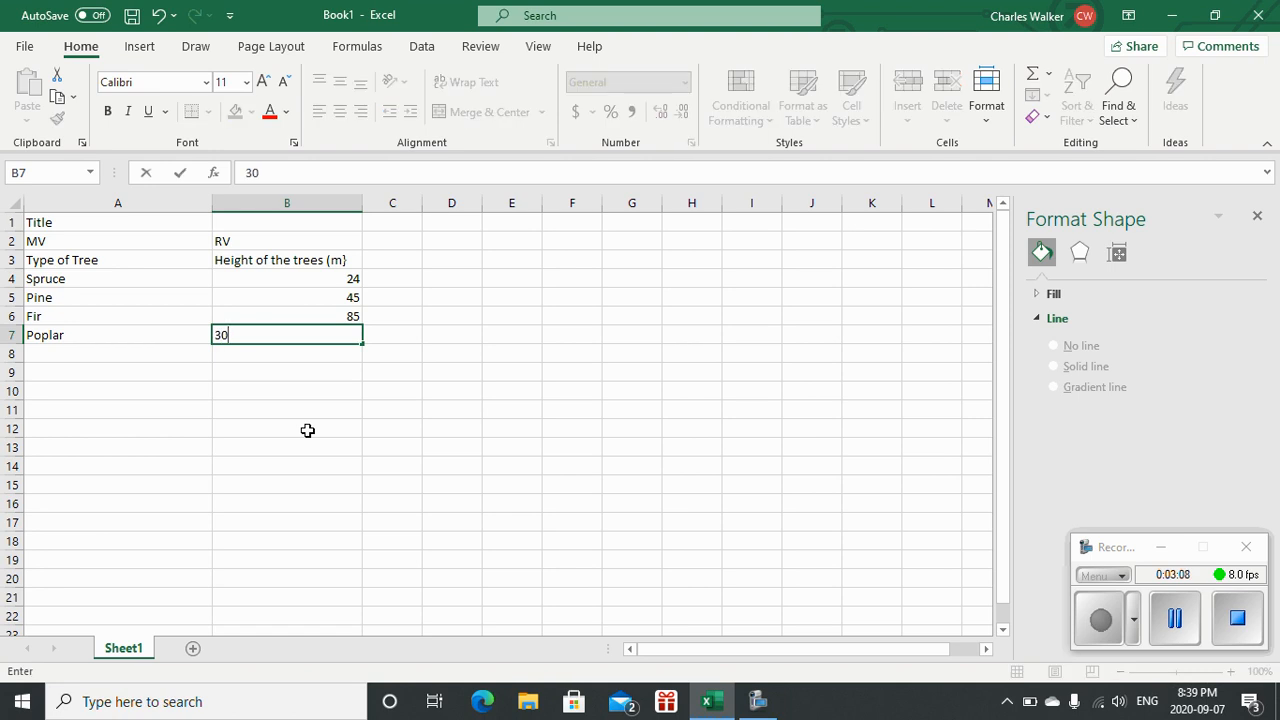
pyautogui.press('Return')
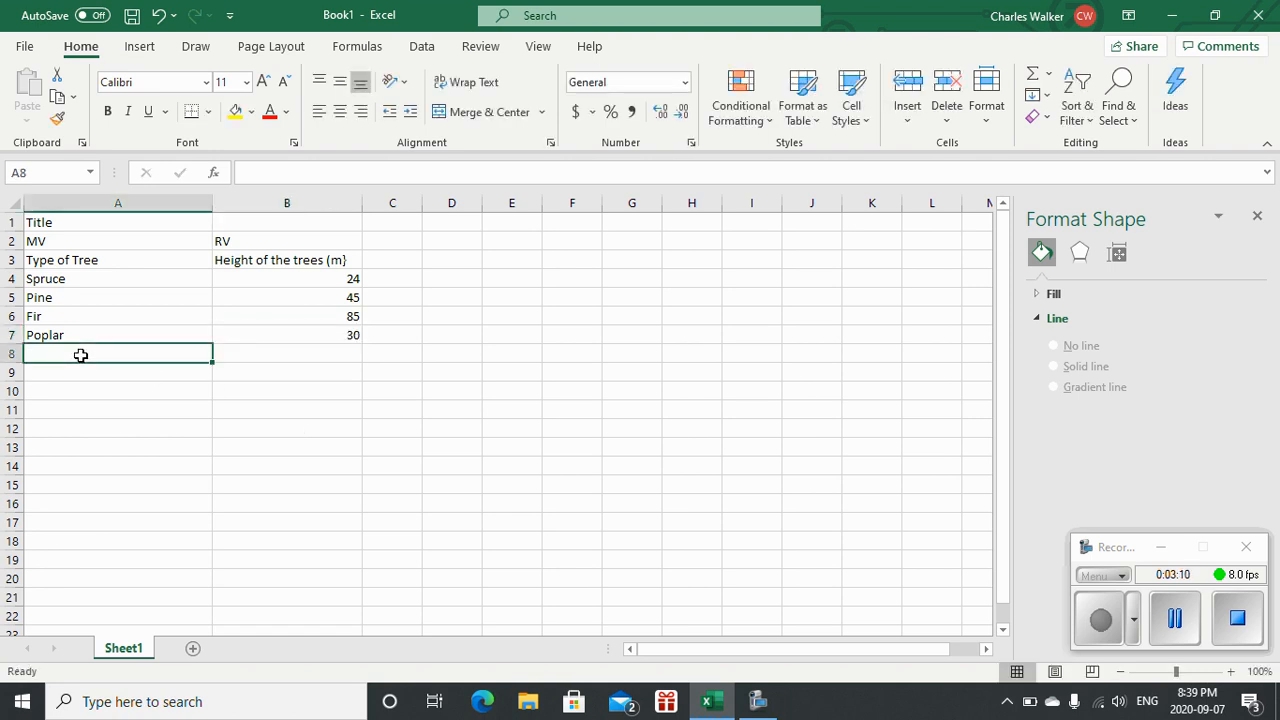
pyautogui.write('Cott')
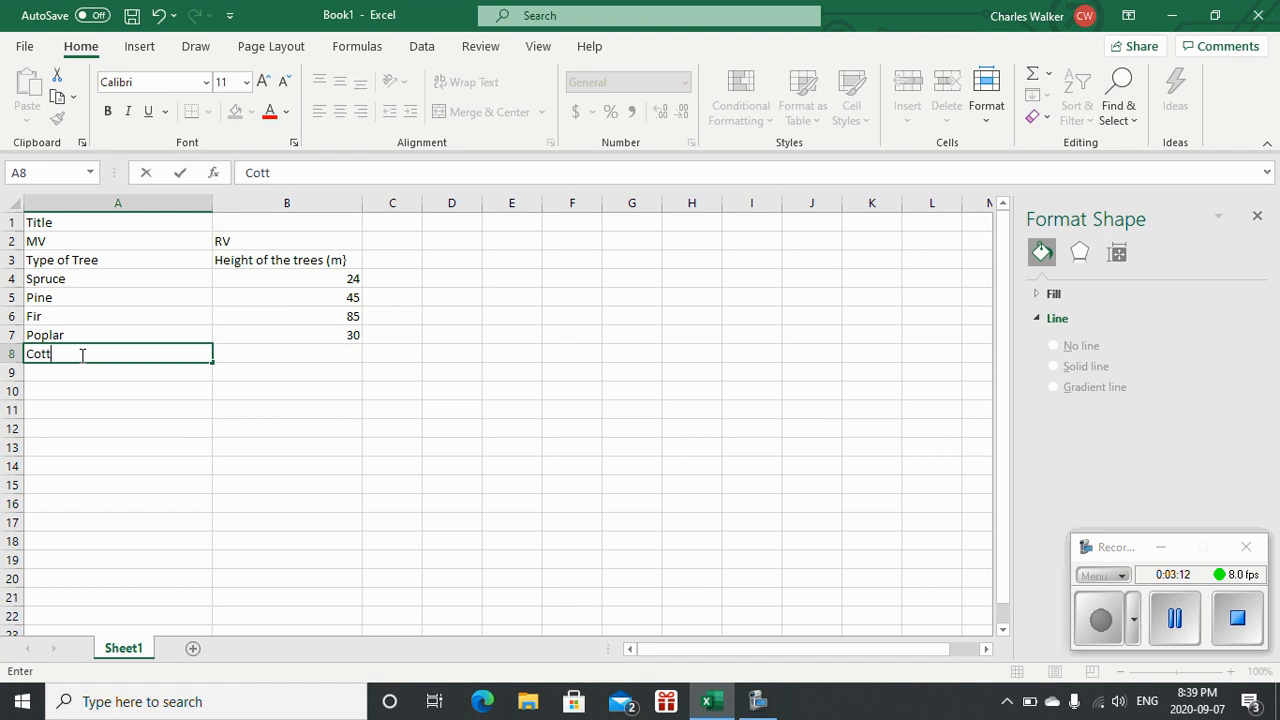
pyautogui.write('onwood')
pyautogui.press('Tab')
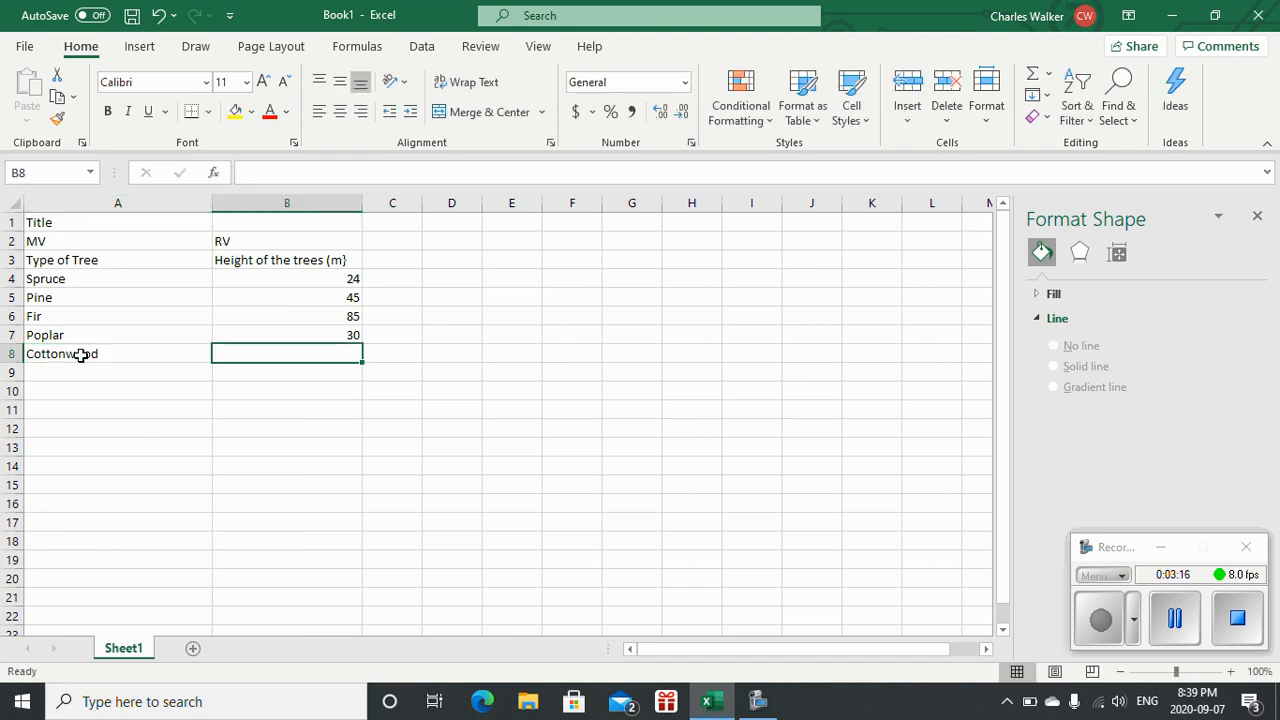
pyautogui.write('60')
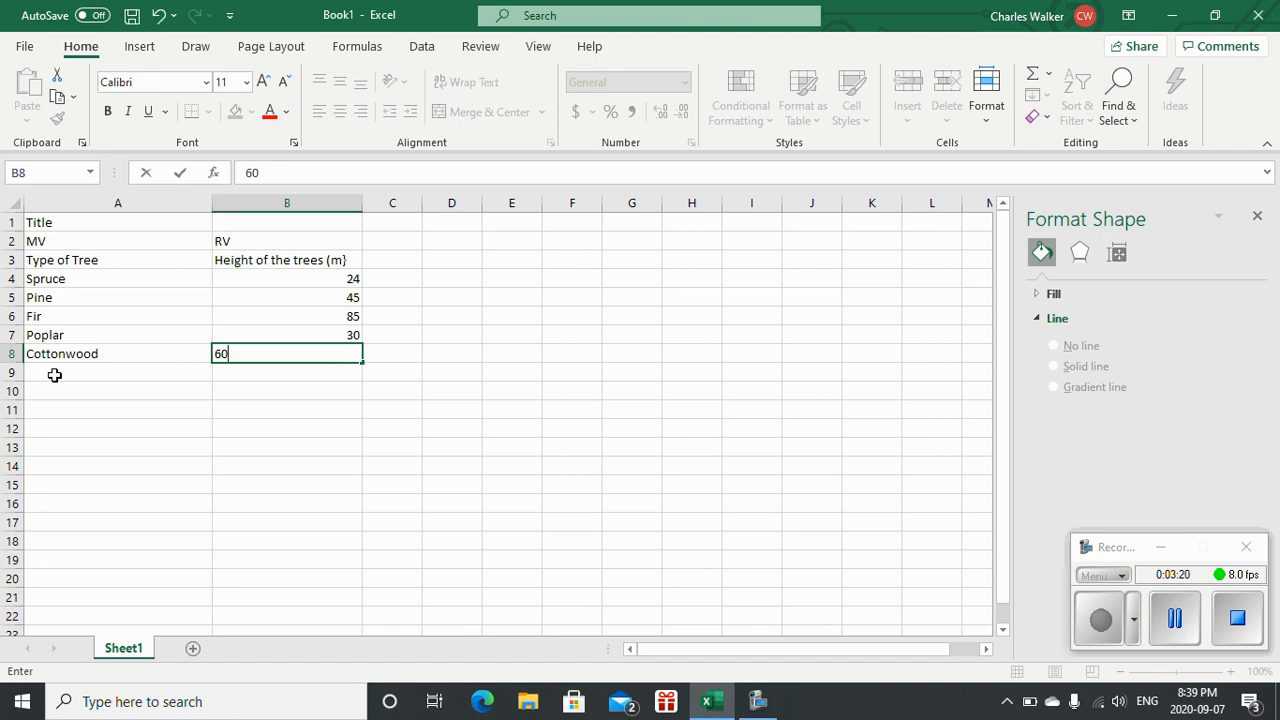
pyautogui.write('Aspen')
pyautogui.press('BackSpace')
pyautogui.press('BackSpace')
pyautogui.press('BackSpace')
pyautogui.press('BackSpace')
pyautogui.press('BackSpace')
# Enter Aspen in A9 with a height of 15 in B9.
pyautogui.click(54, 375)
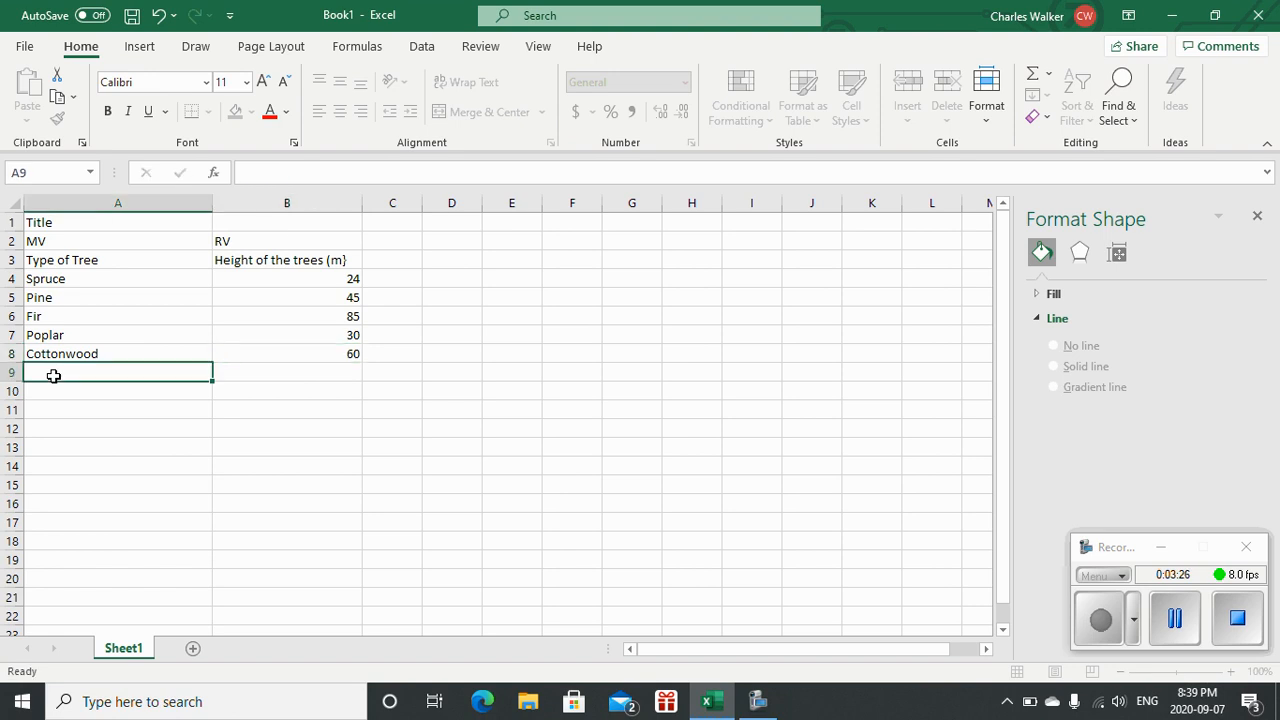
pyautogui.write('Aspen')
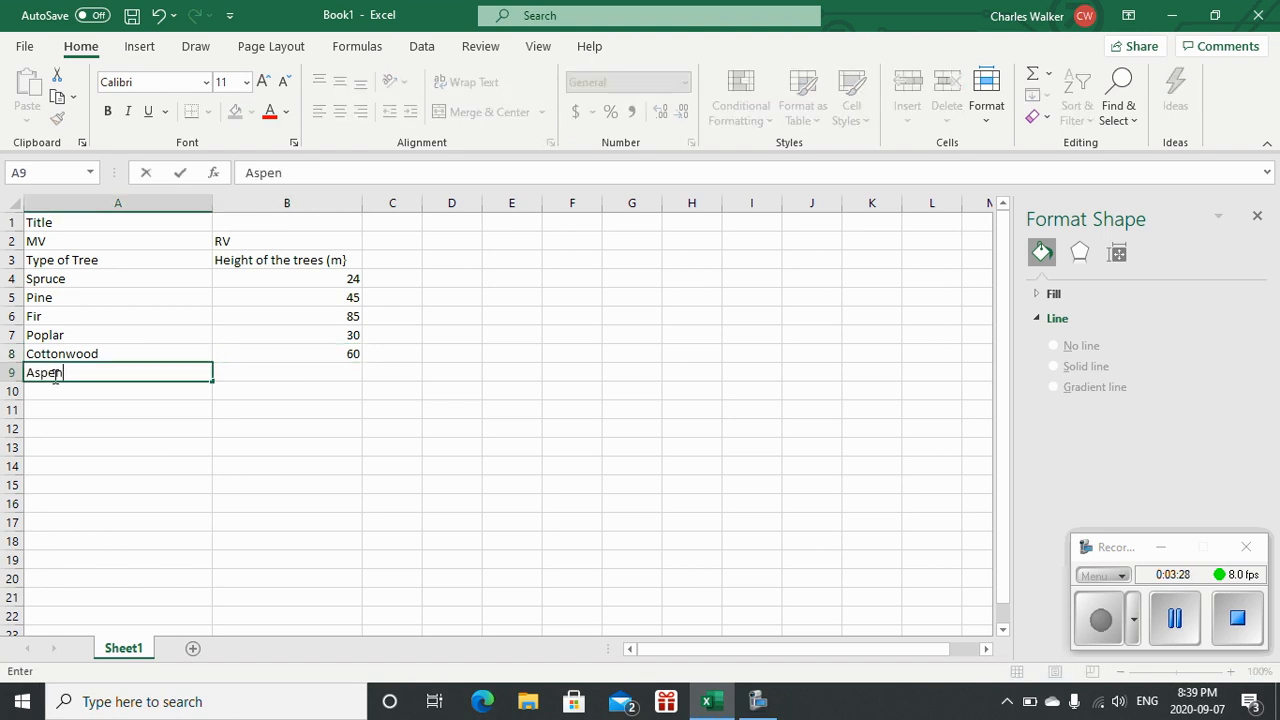
pyautogui.press('Tab')
pyautogui.write('15')
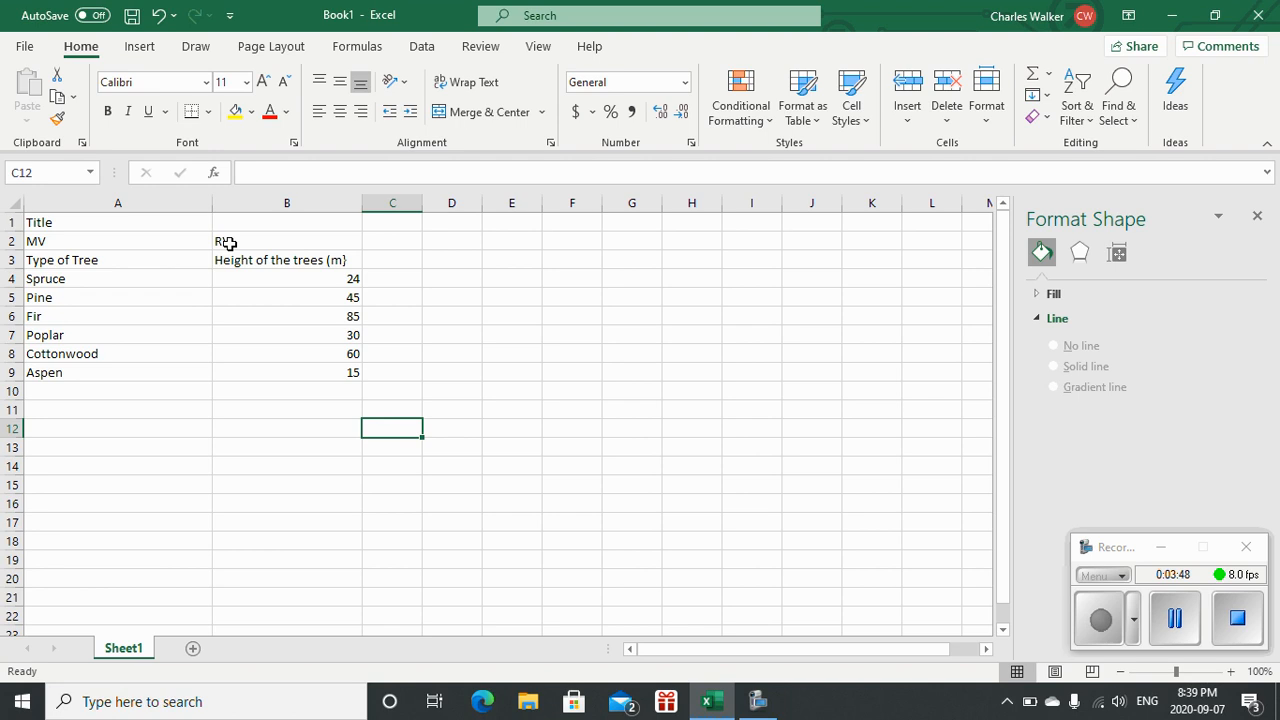
# Replace the placeholder title in A1 with "How the height of trees vary depending upon the type of tree".
pyautogui.click(73, 226)
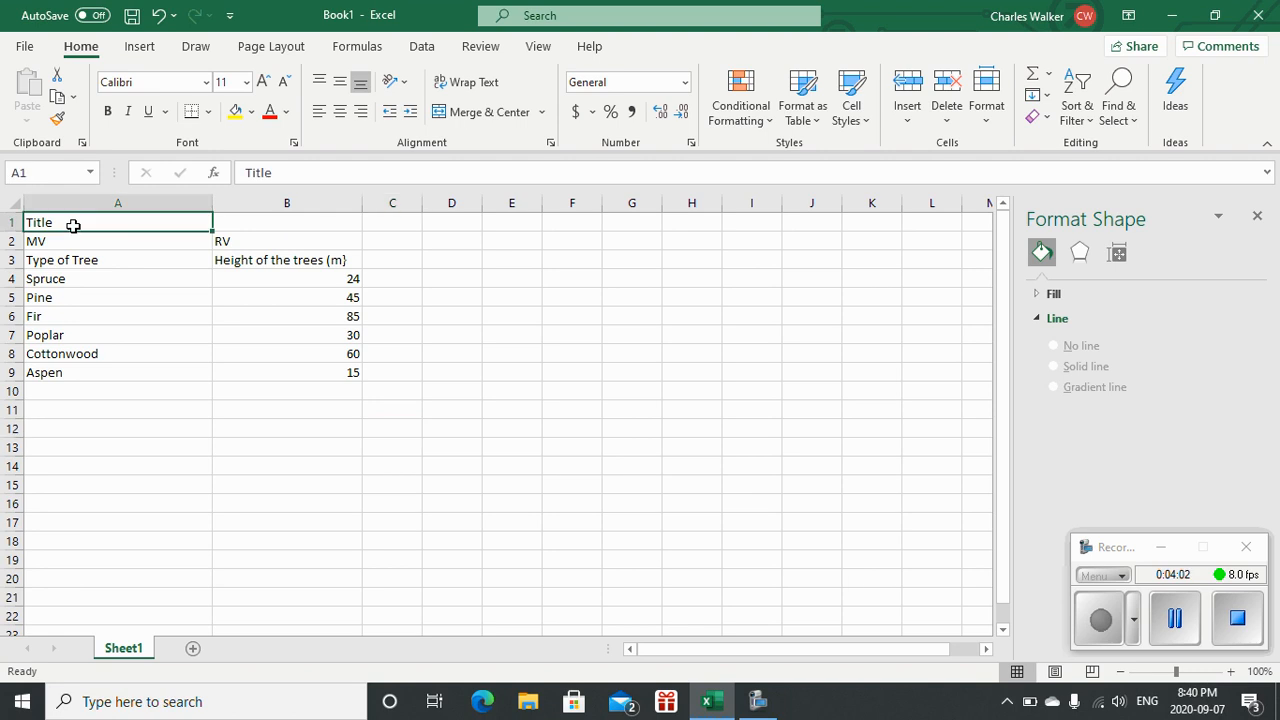
pyautogui.doubleClick(58, 224)
pyautogui.press('BackSpace')
pyautogui.press('BackSpace')
pyautogui.press('BackSpace')
pyautogui.press('BackSpace')
pyautogui.press('BackSpace')
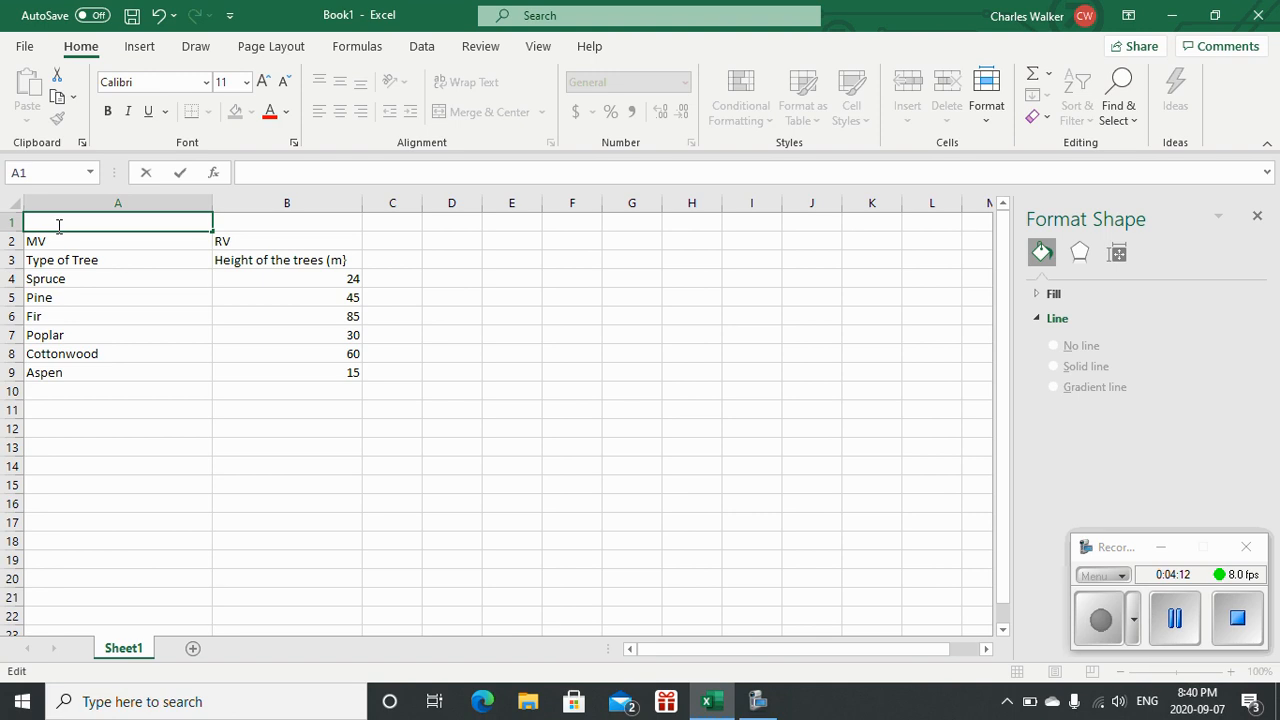
pyautogui.write('How the height ')
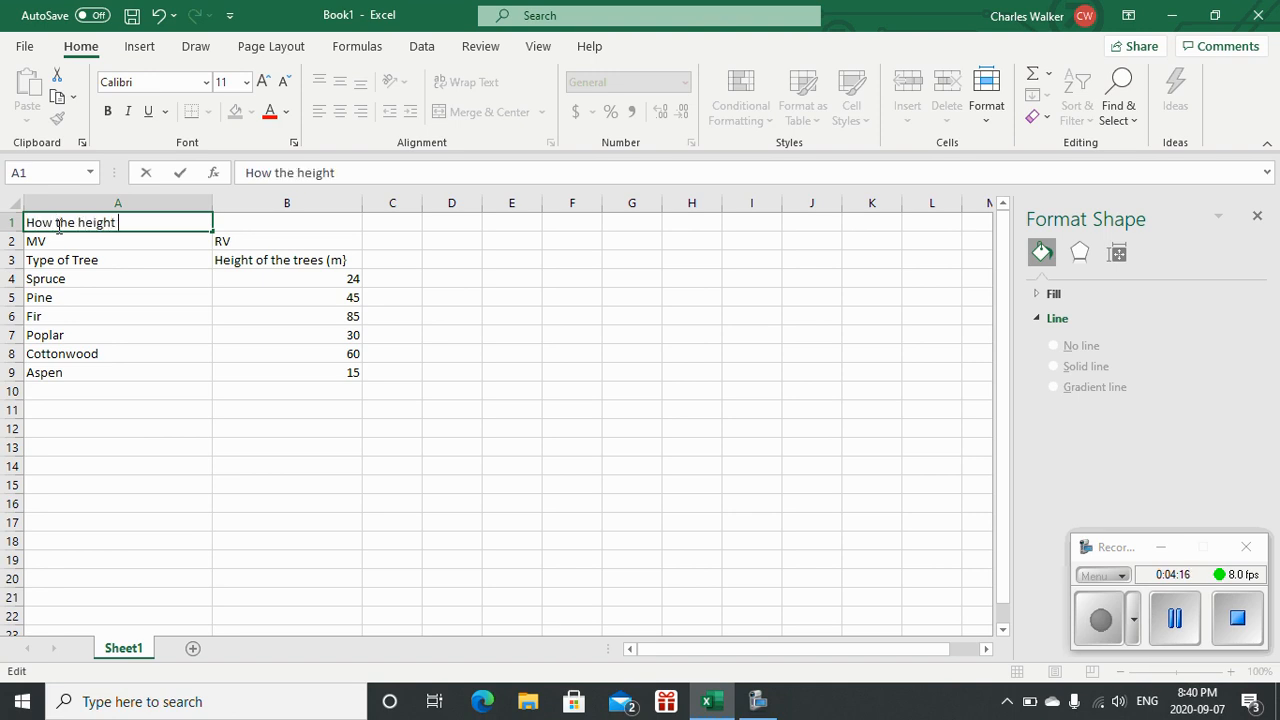
pyautogui.write('of trees vary de')
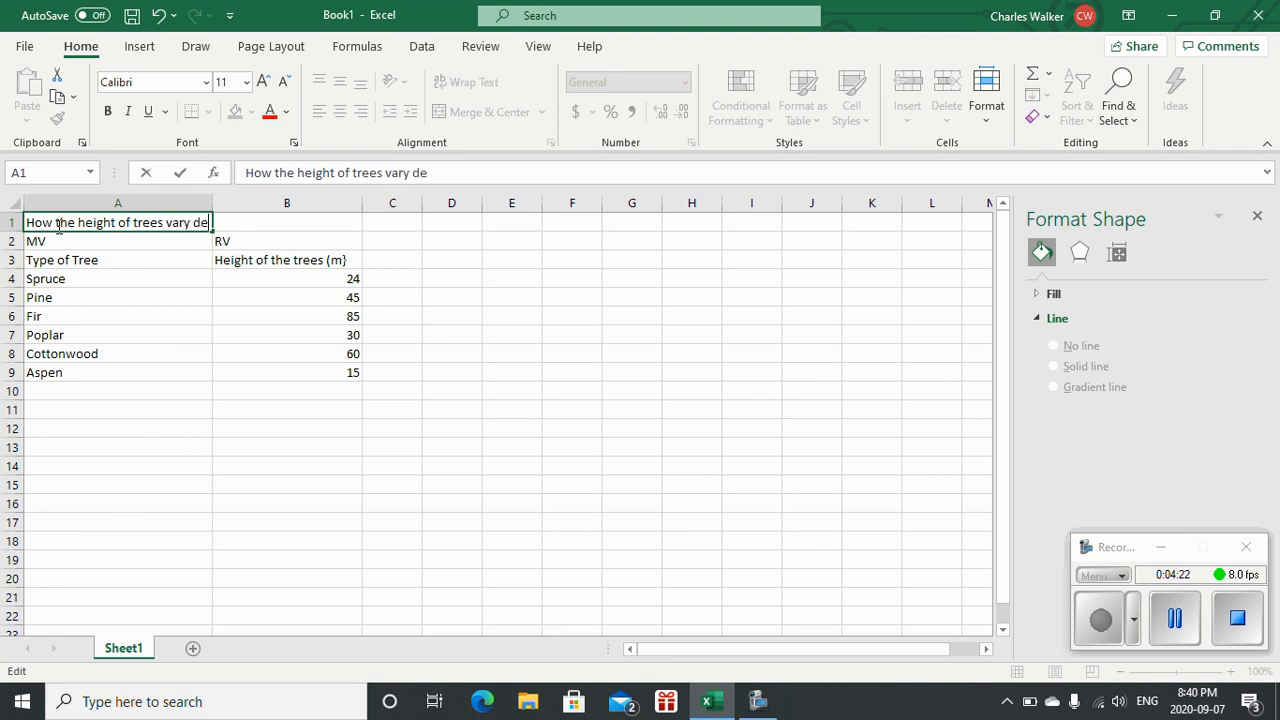
pyautogui.write('pending')
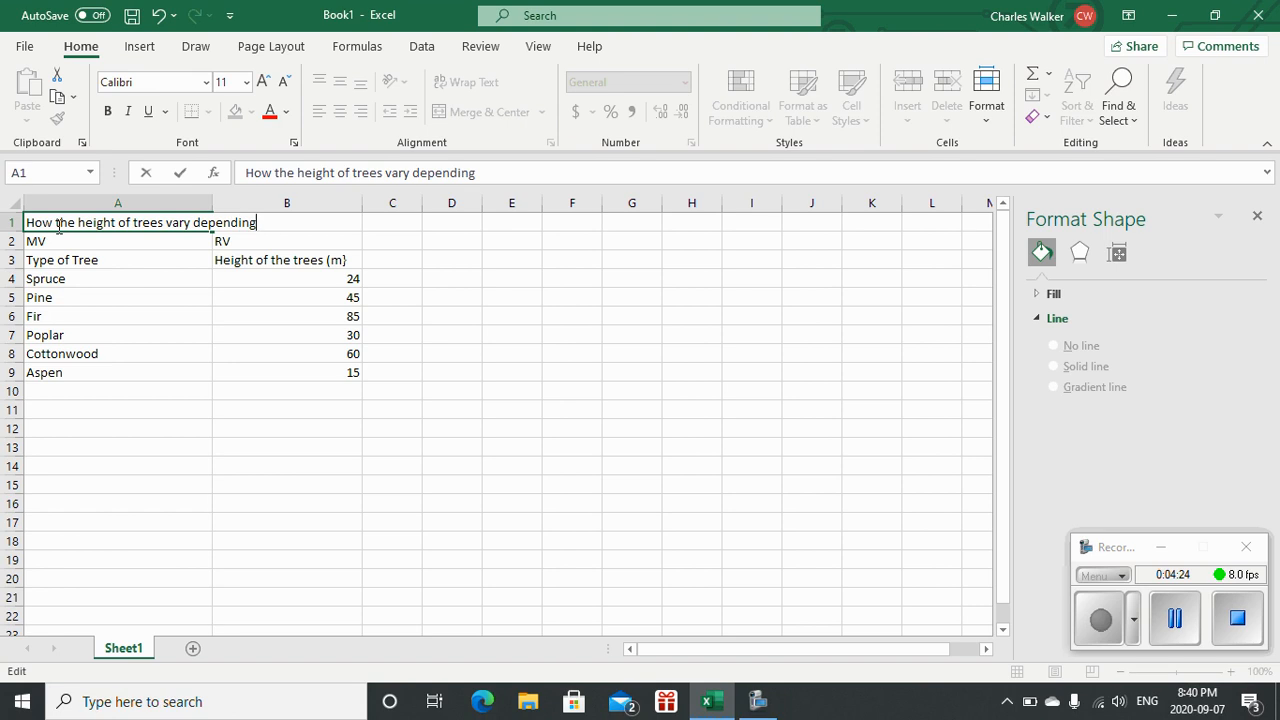
pyautogui.write(' upon the ty')
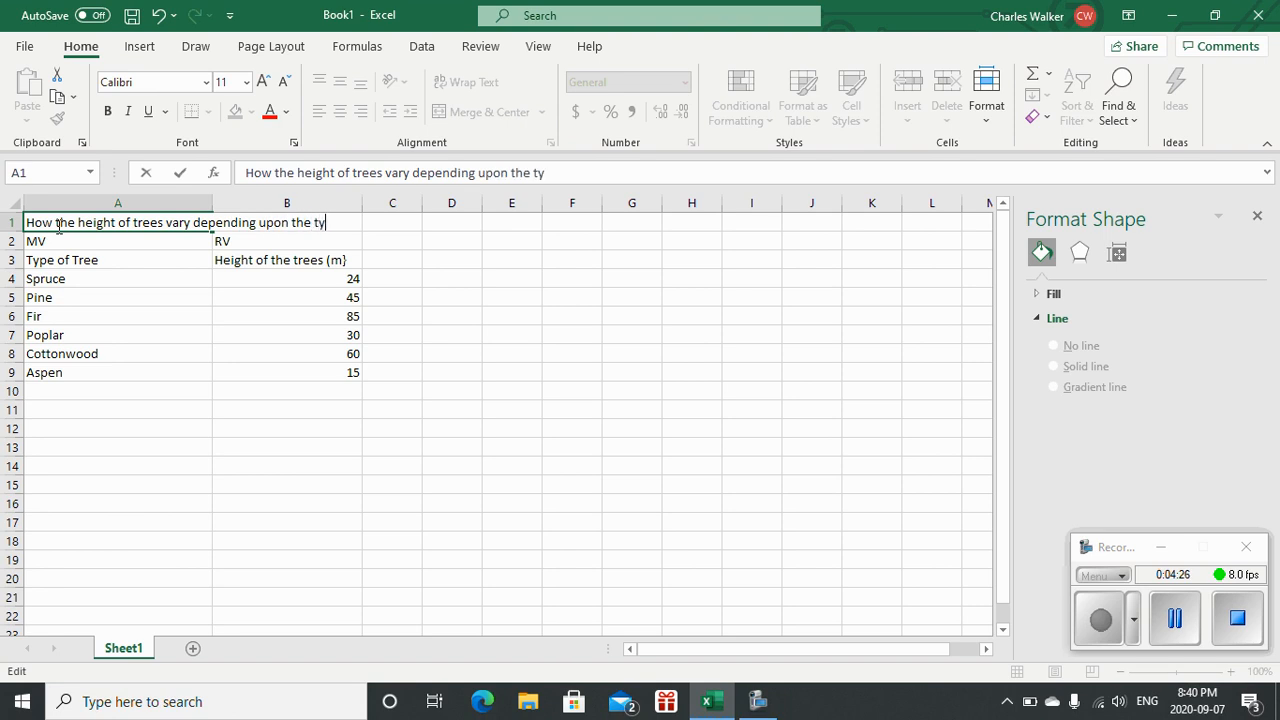
pyautogui.write('pe of tree')
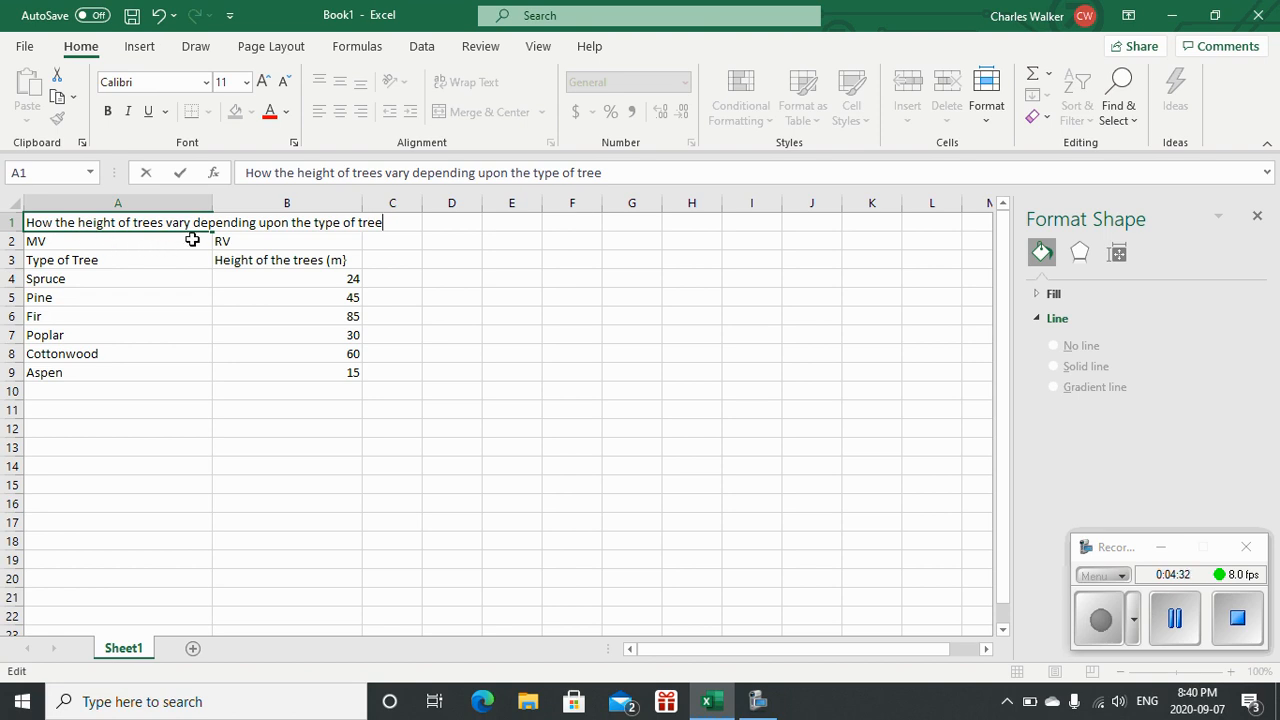
pyautogui.click(416, 243)
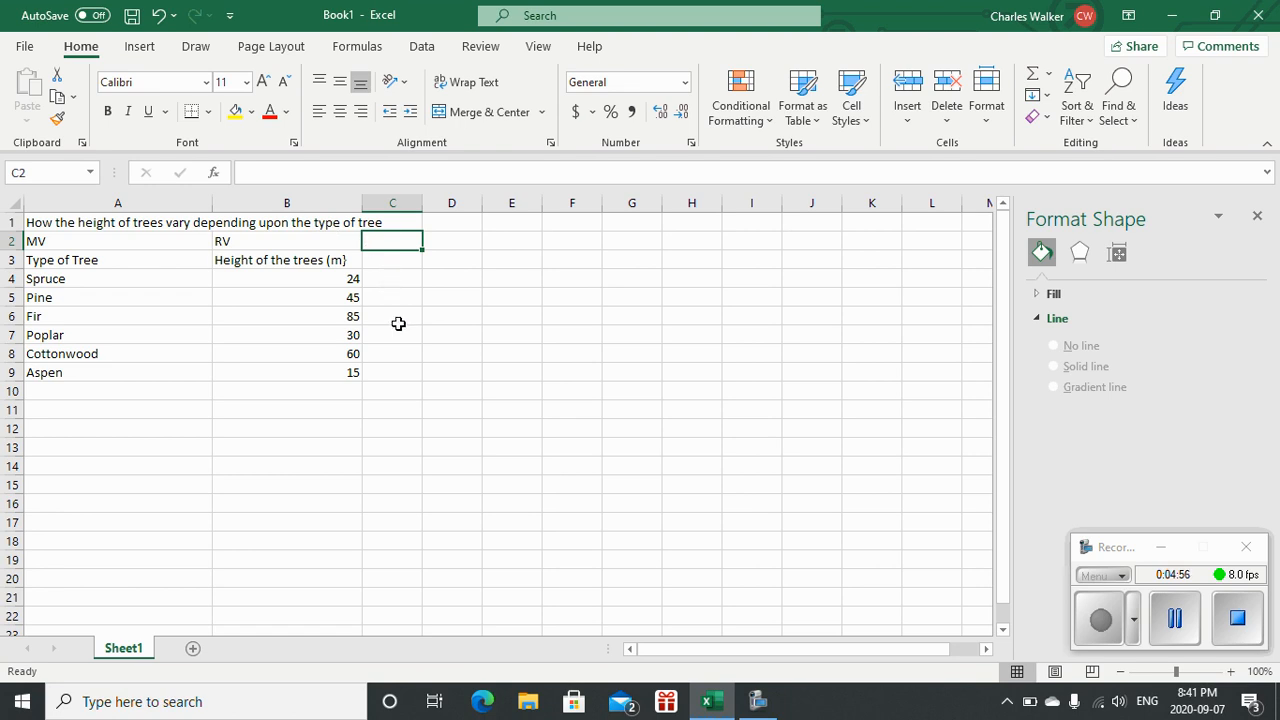
pyautogui.click(359, 417)
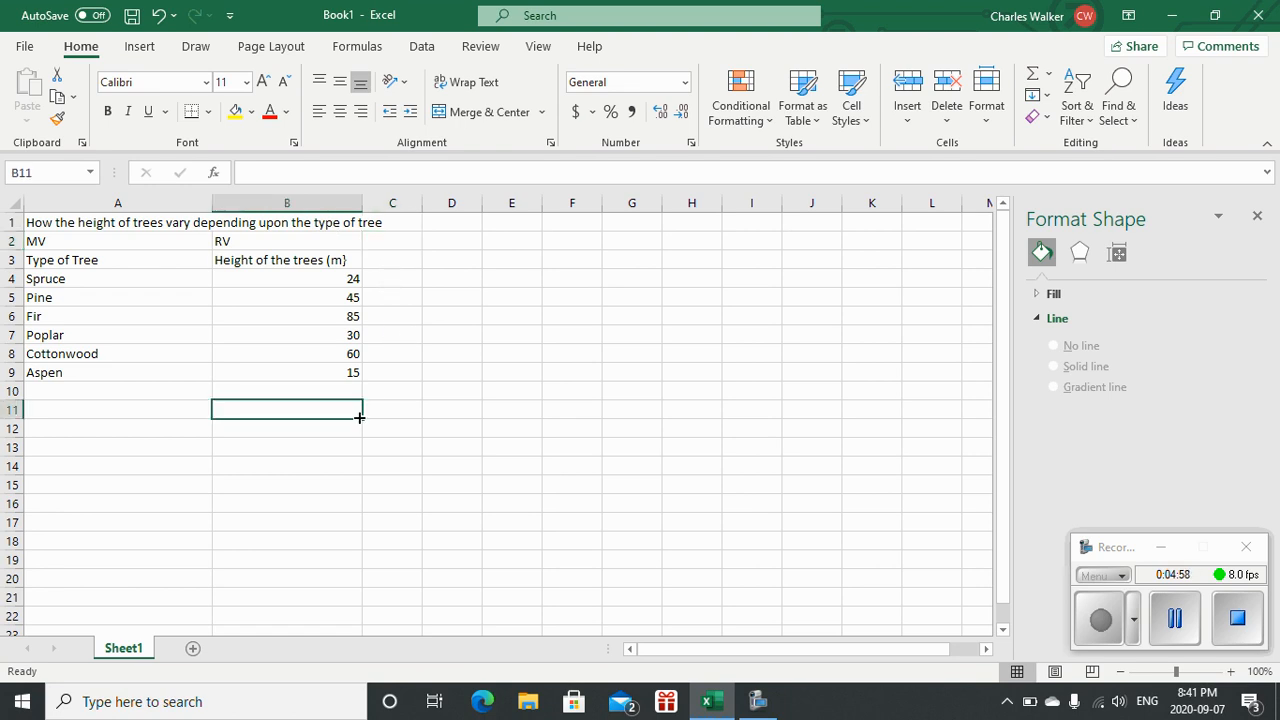
pyautogui.click(382, 222)
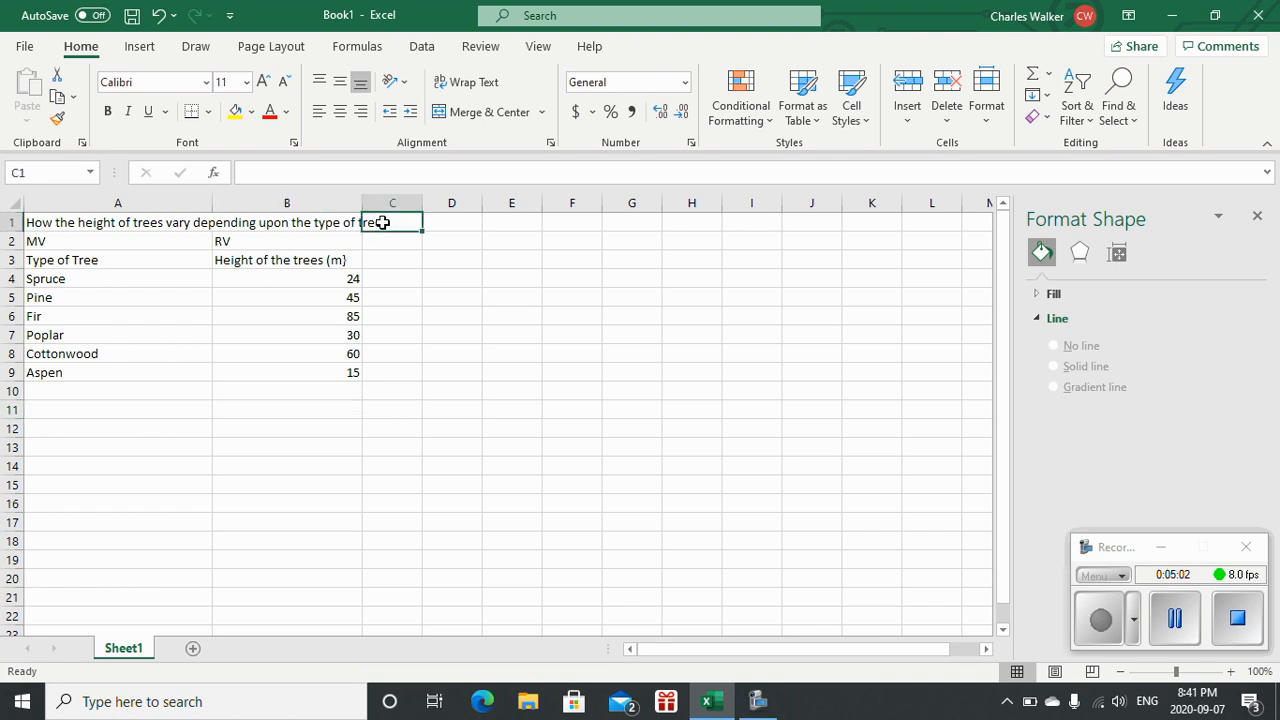
pyautogui.click(136, 222)
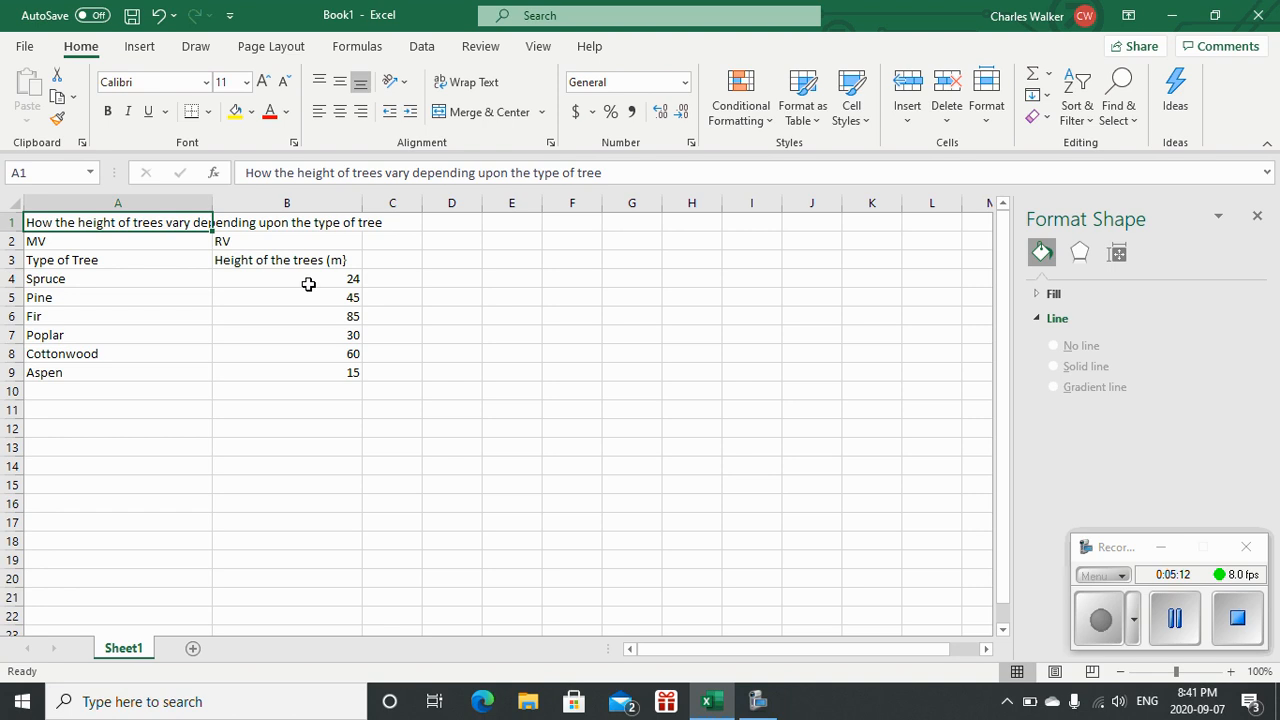
# Insert a 2-D clustered column chart of the heights in B4:B9 and place it beside the table, starting around column D.
pyautogui.moveTo(325, 279); pyautogui.dragTo(339, 366)
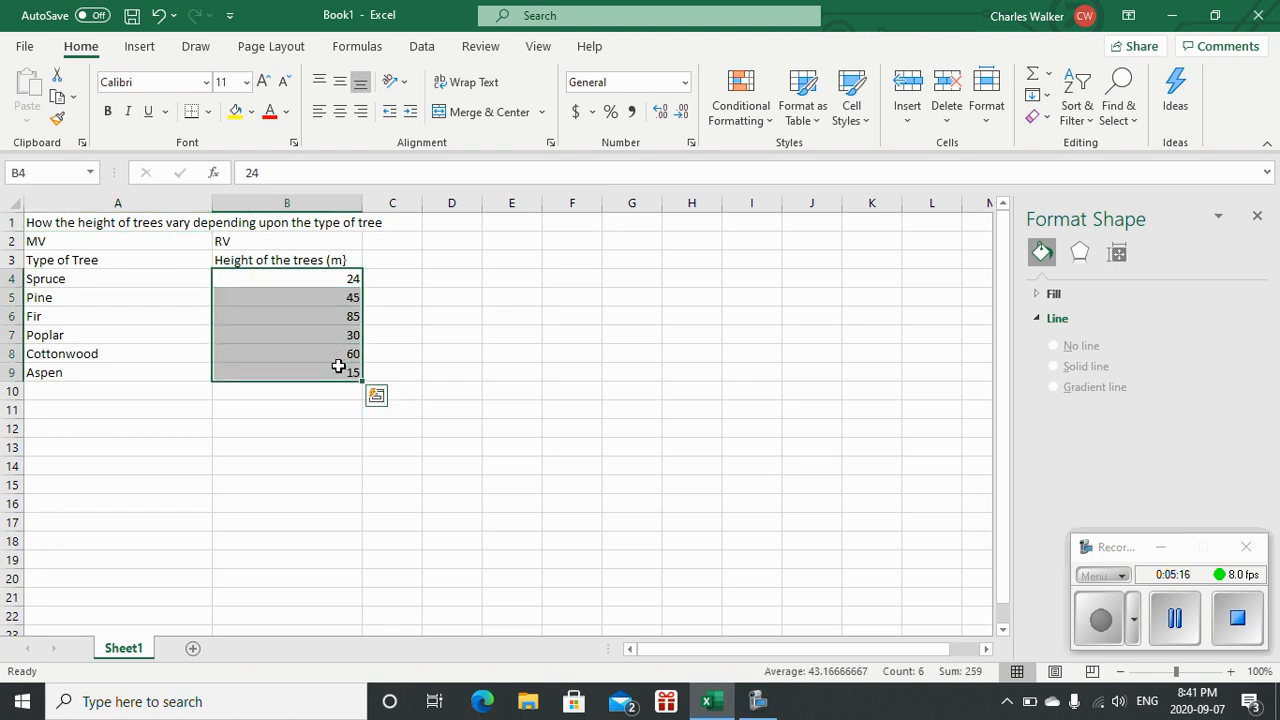
pyautogui.click(141, 50)
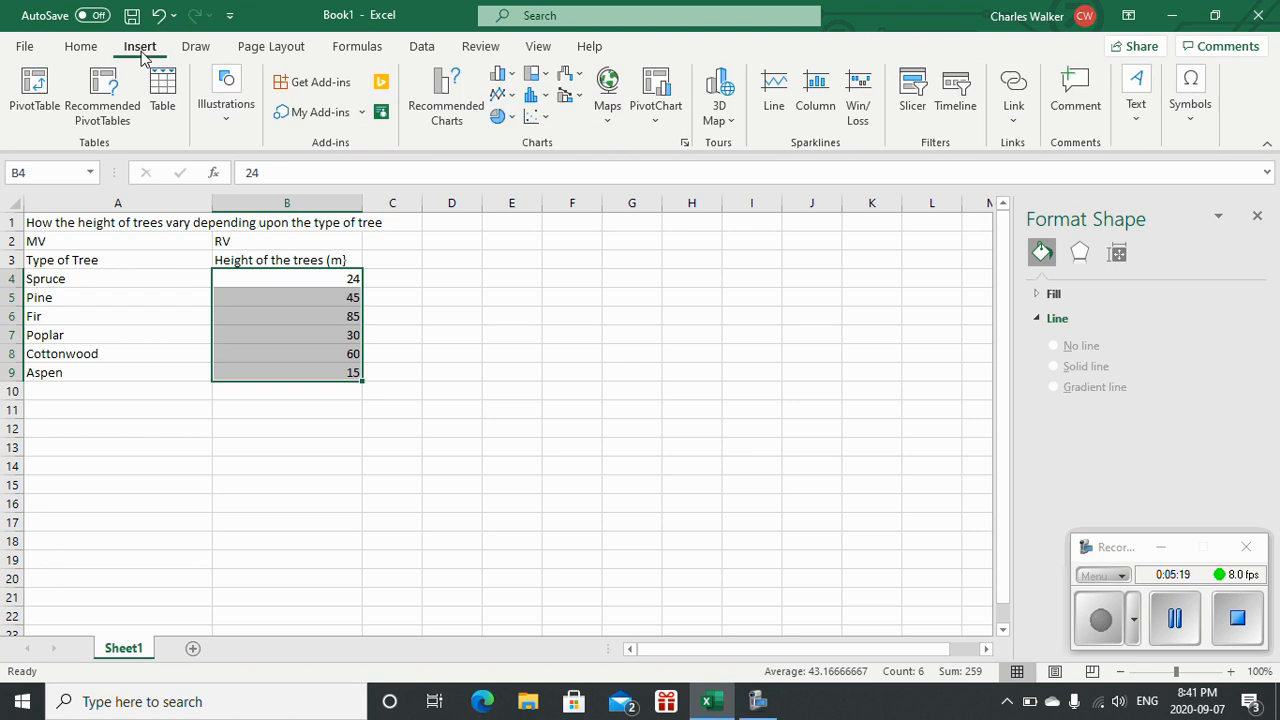
pyautogui.click(500, 80)
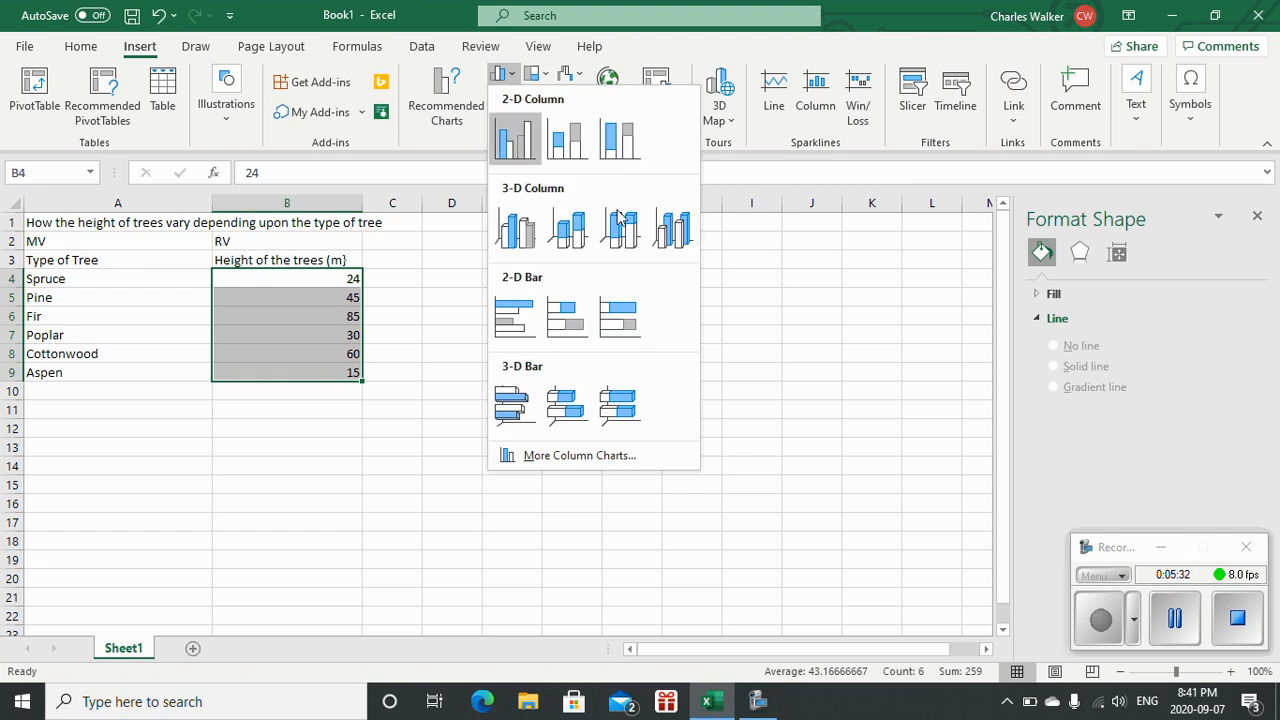
pyautogui.click(512, 146)
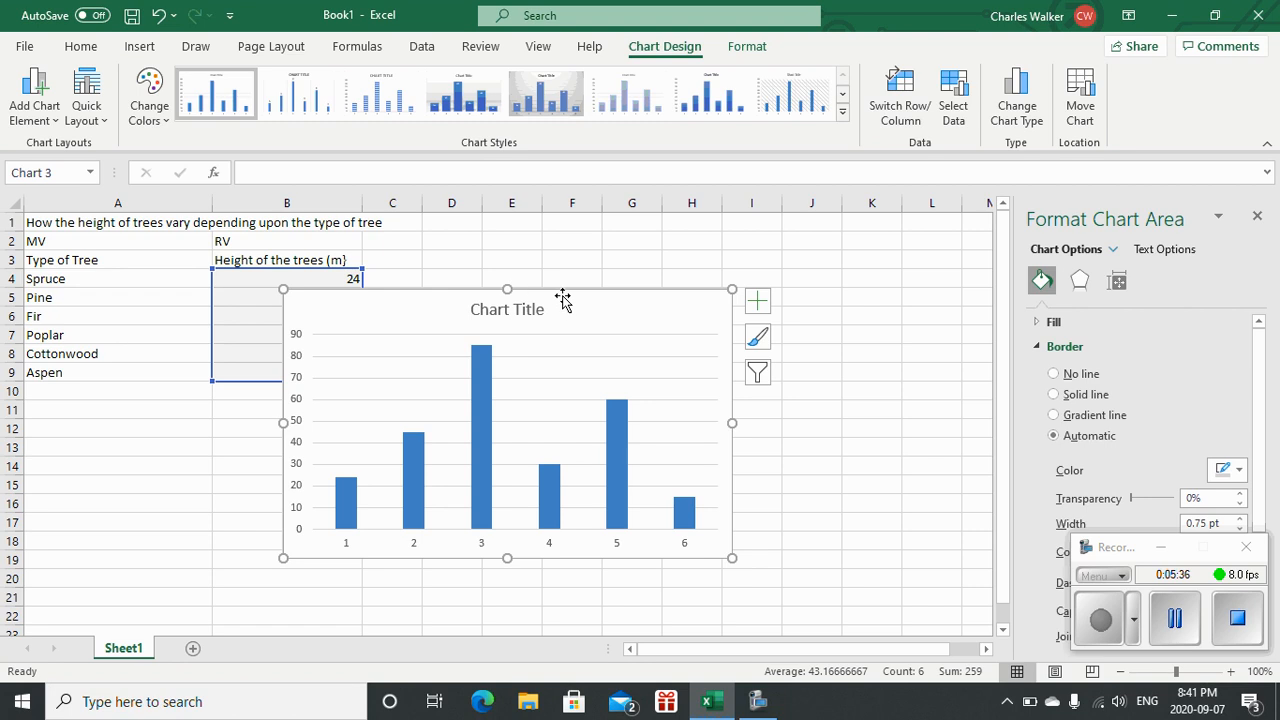
pyautogui.moveTo(563, 292); pyautogui.dragTo(719, 258)
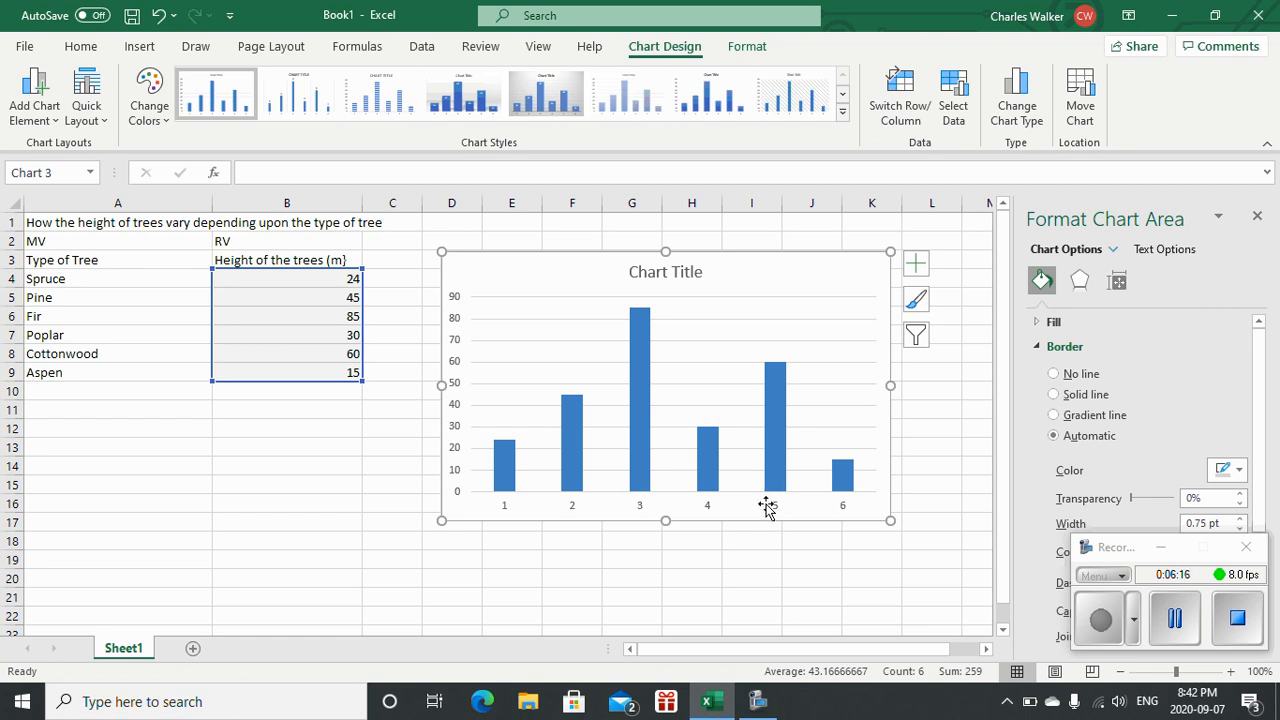
pyautogui.click(692, 437)
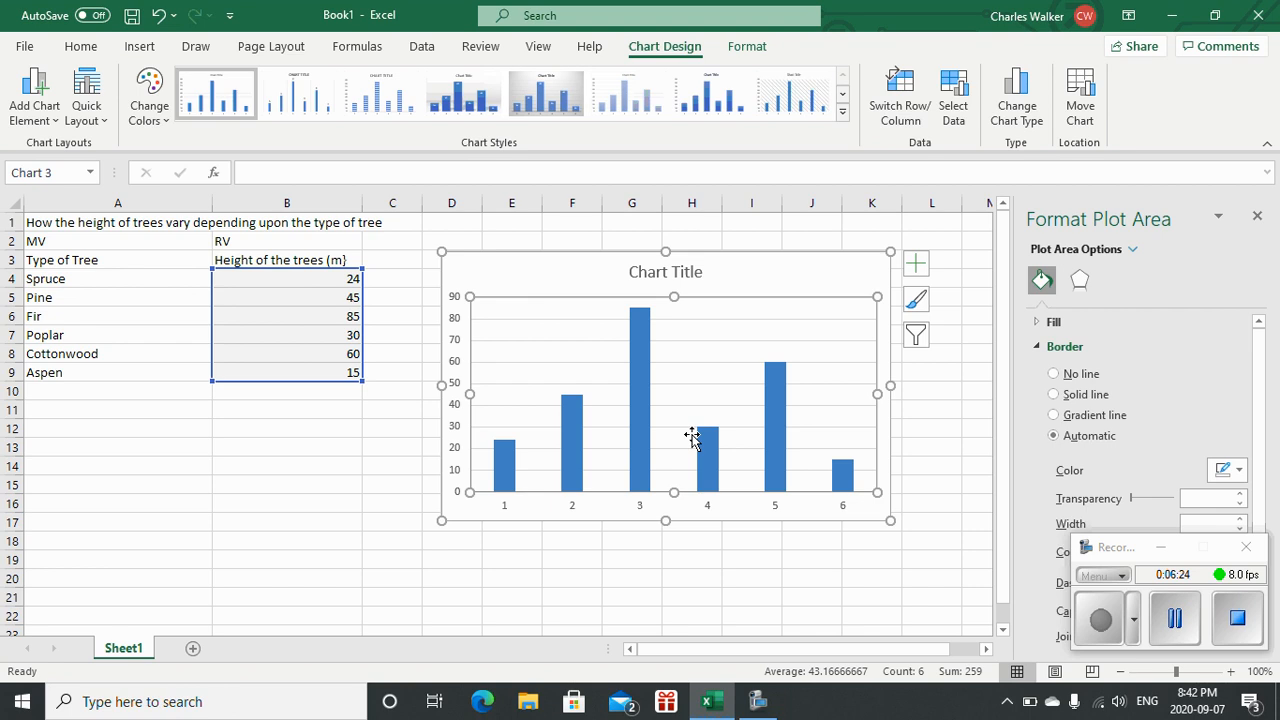
pyautogui.click(271, 521)
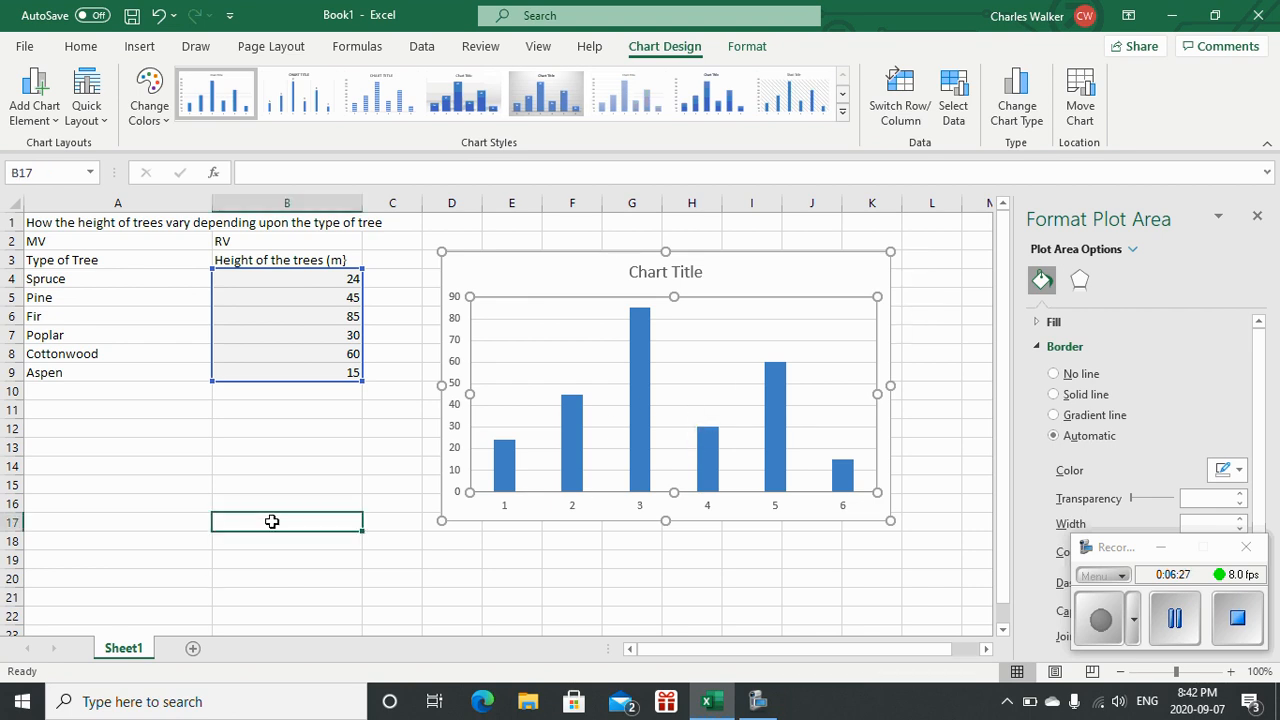
pyautogui.click(647, 416)
pyautogui.click(647, 416)
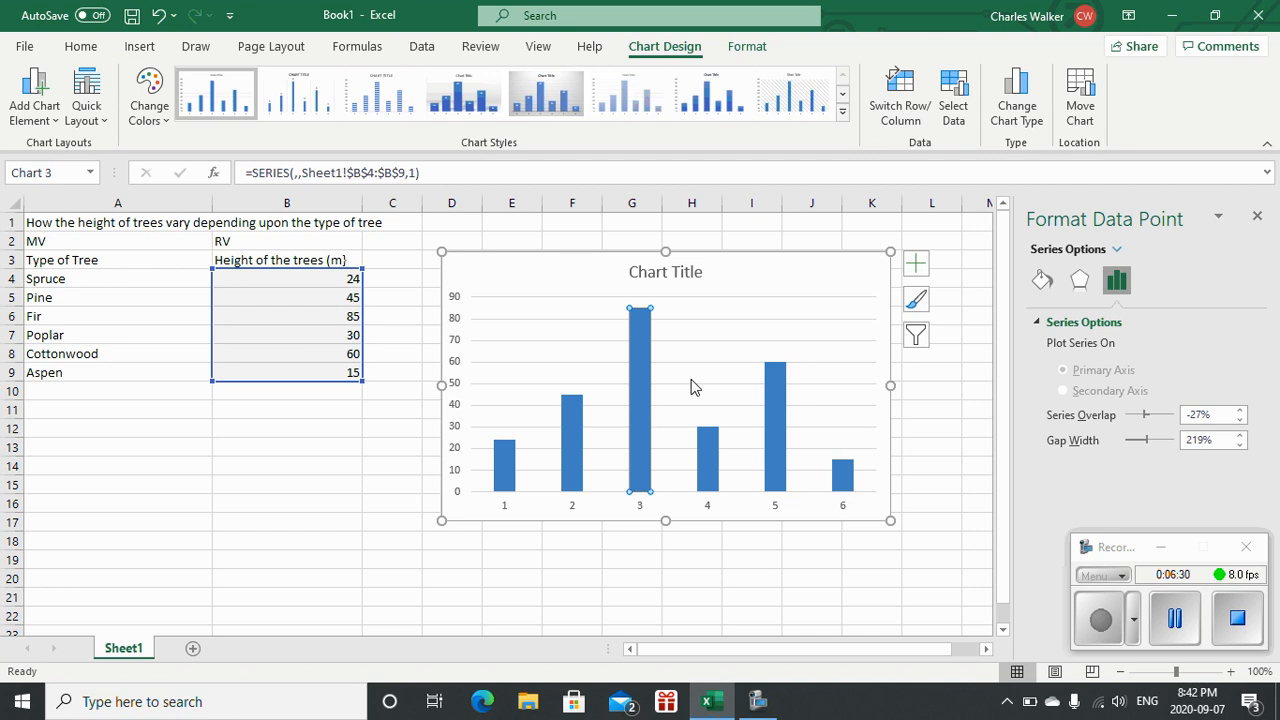
# Set the column chart's horizontal category axis labels to the tree names in A4:A9.
pyautogui.click(701, 375)
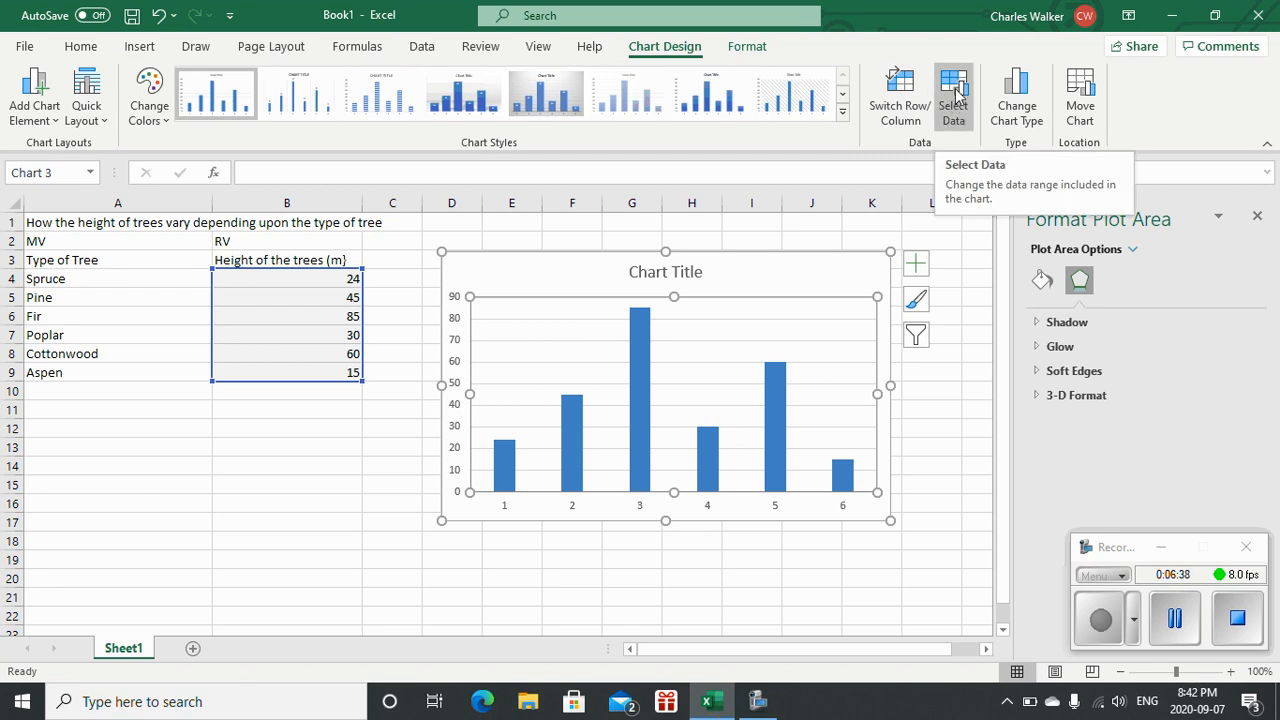
pyautogui.click(953, 98)
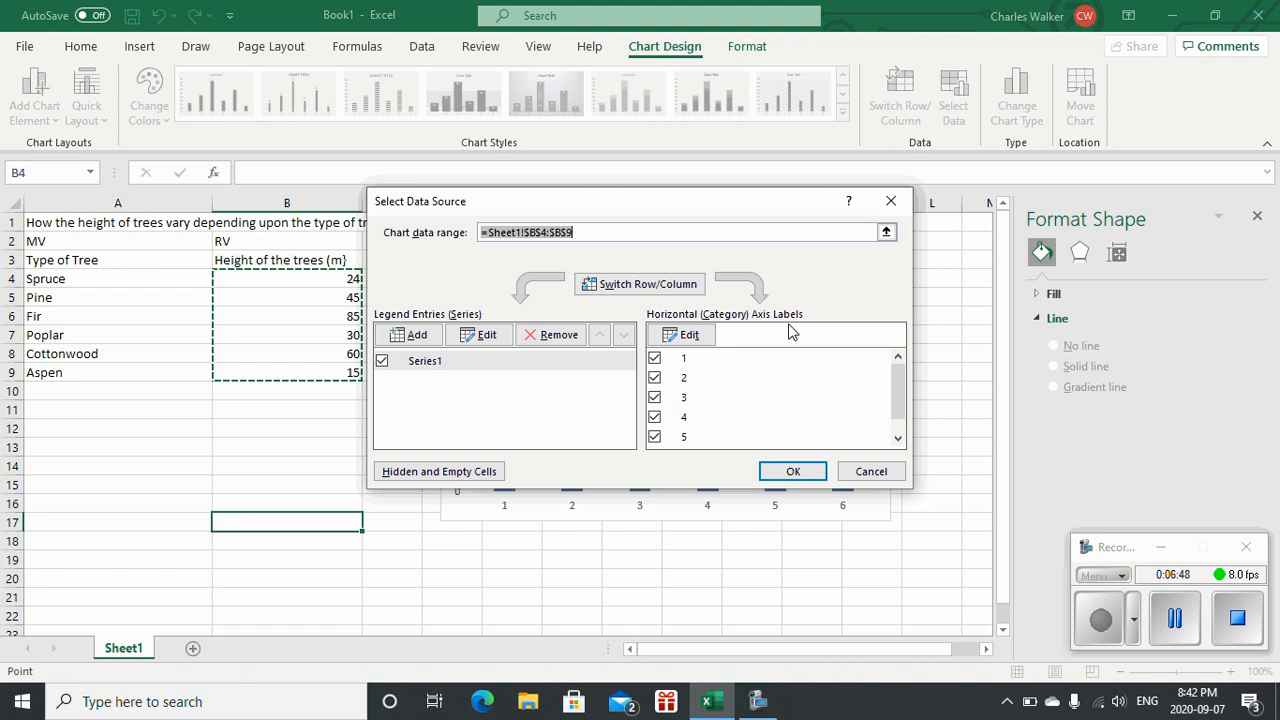
pyautogui.click(678, 340)
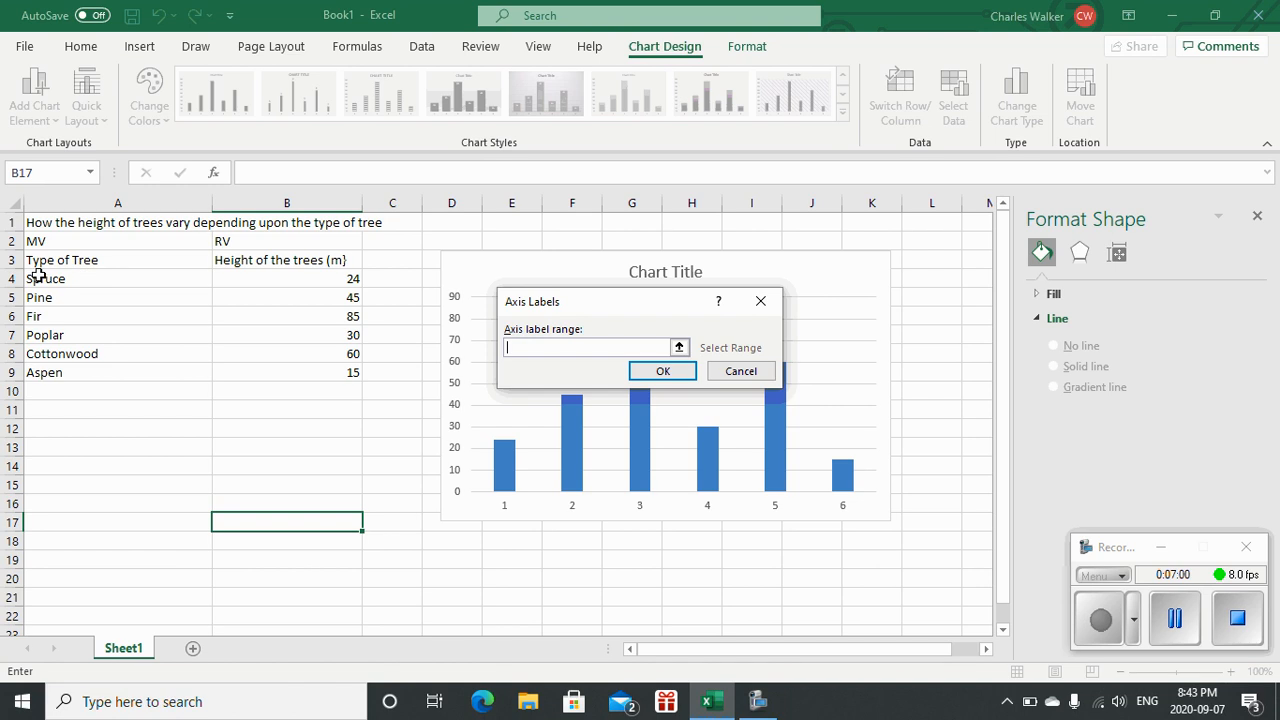
pyautogui.moveTo(33, 279); pyautogui.dragTo(67, 367)
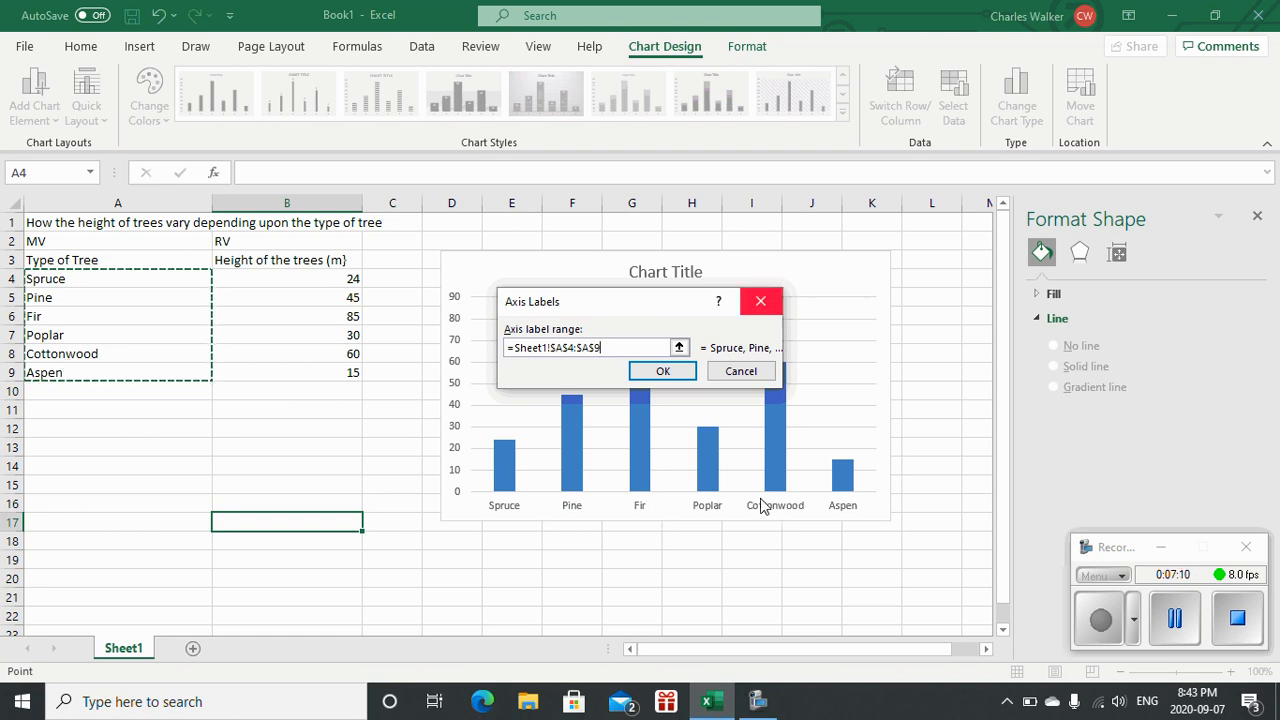
pyautogui.click(660, 371)
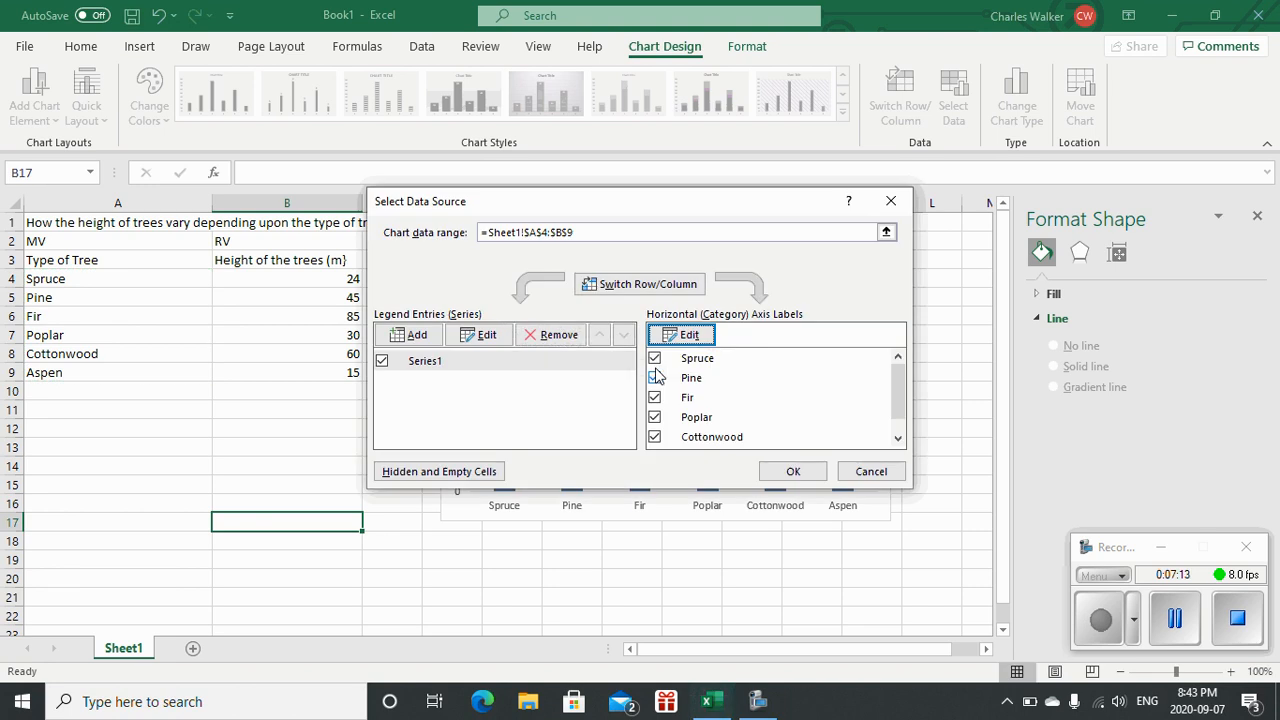
pyautogui.click(790, 472)
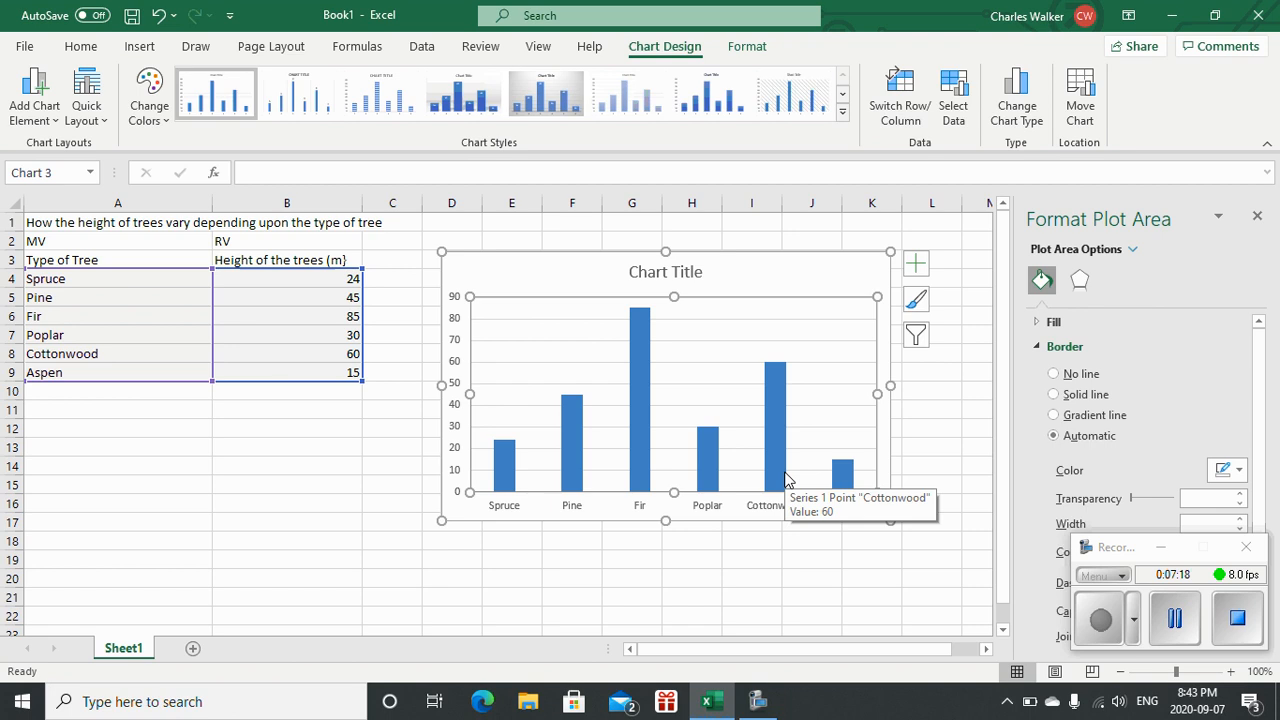
pyautogui.click(971, 410)
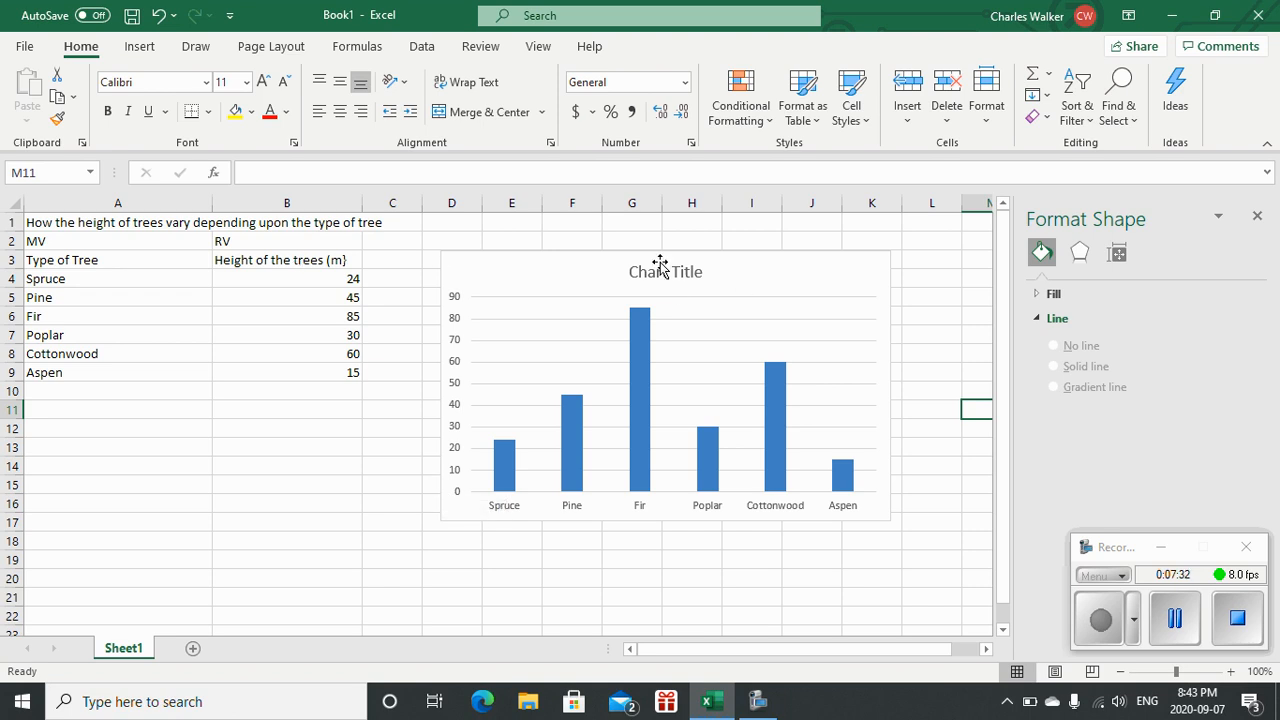
pyautogui.click(652, 370)
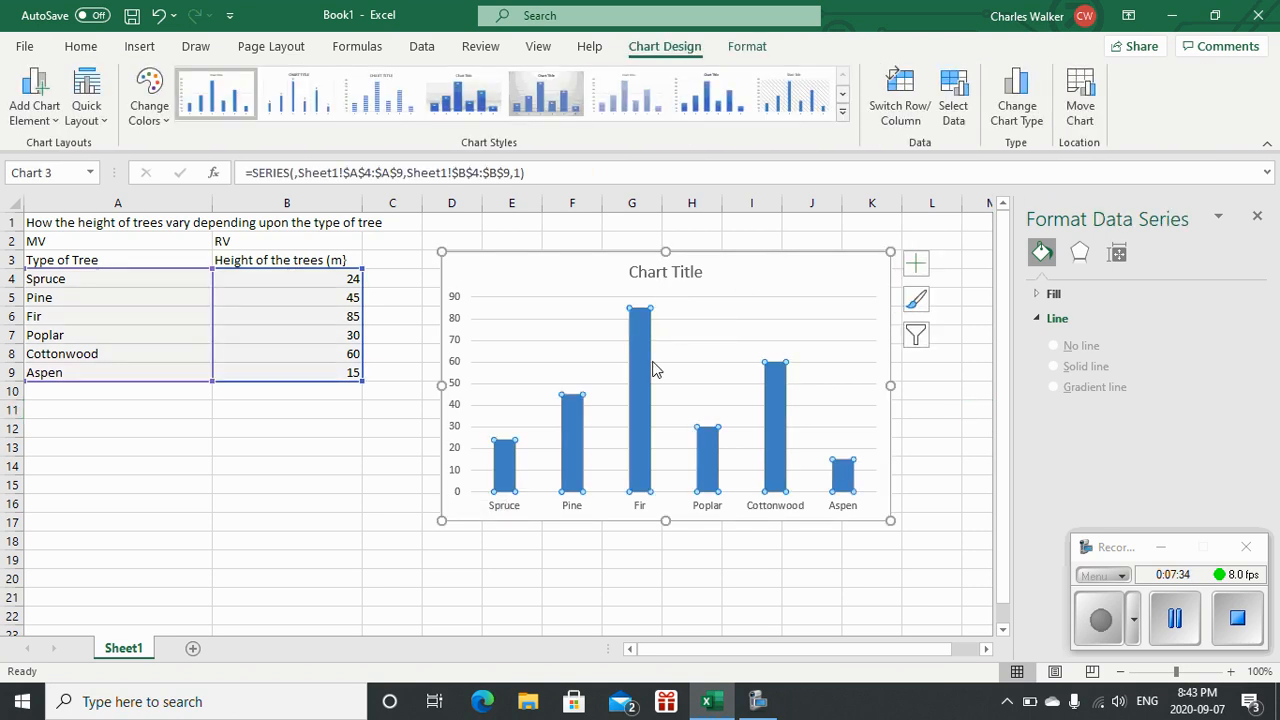
pyautogui.click(667, 363)
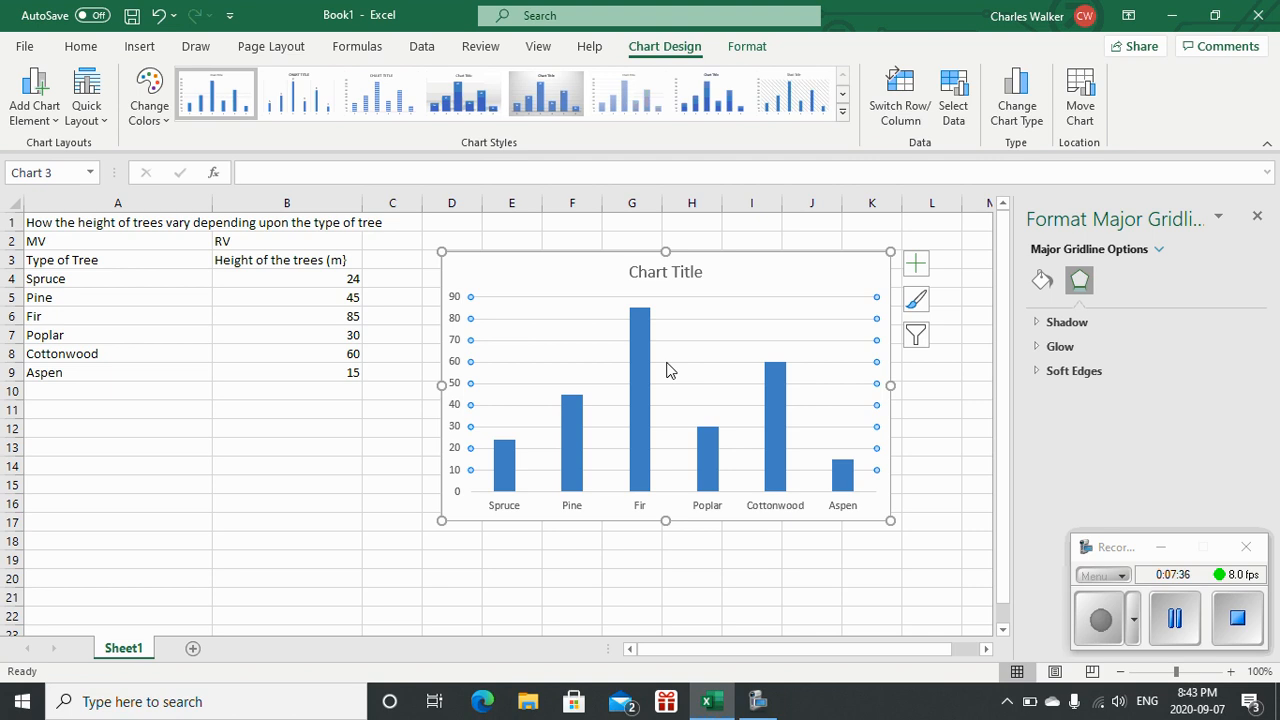
pyautogui.click(651, 381)
pyautogui.click(651, 387)
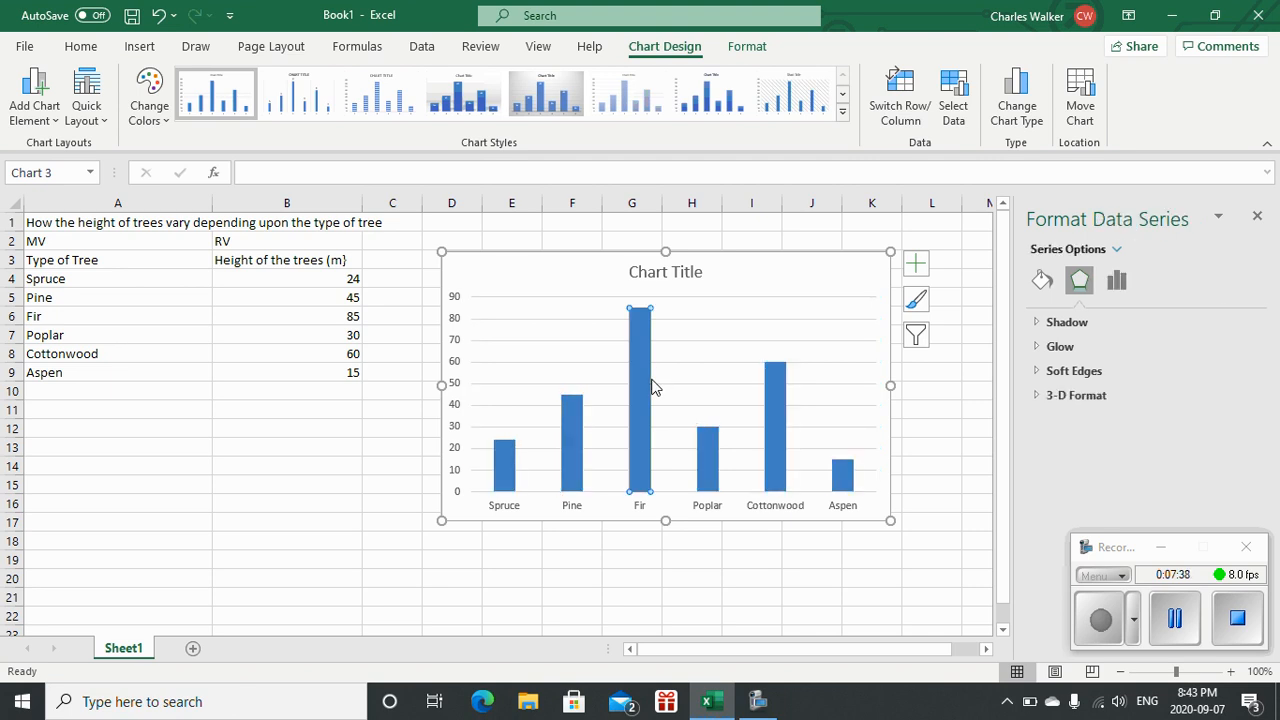
pyautogui.click(709, 503)
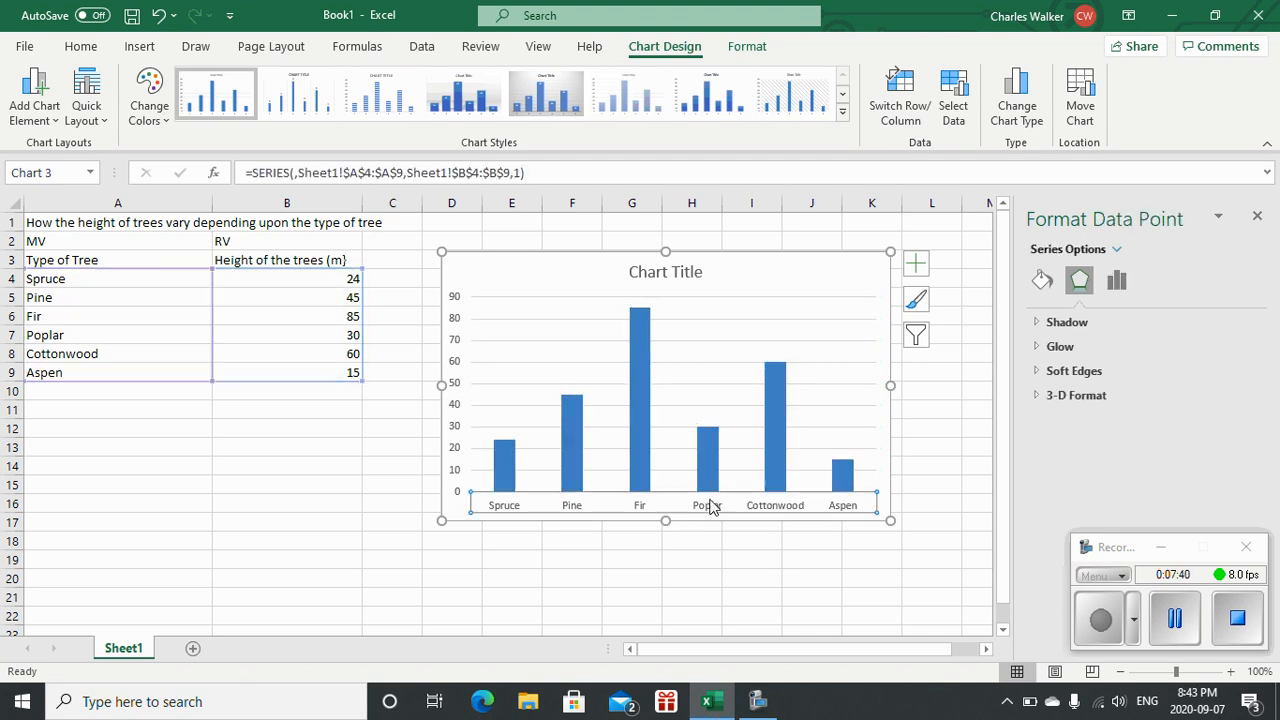
# Add a primary horizontal axis title to the column chart reading "Type of Tree".
pyautogui.click(739, 418)
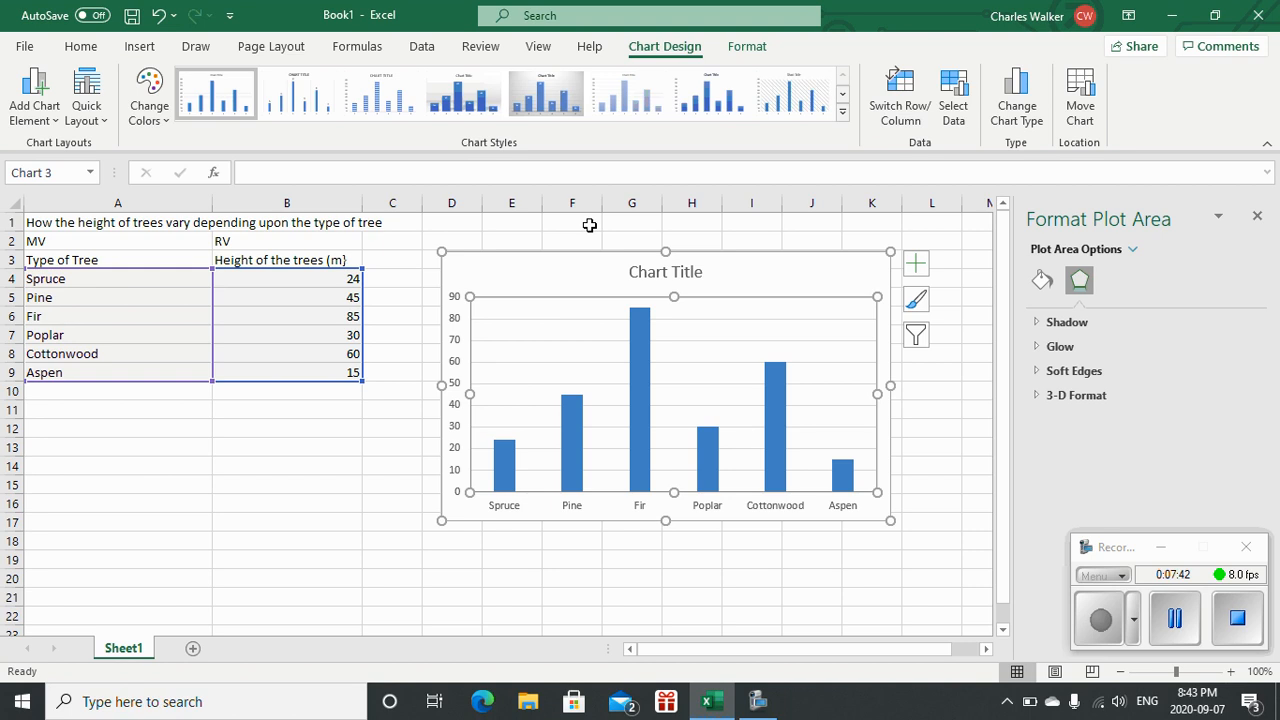
pyautogui.click(36, 88)
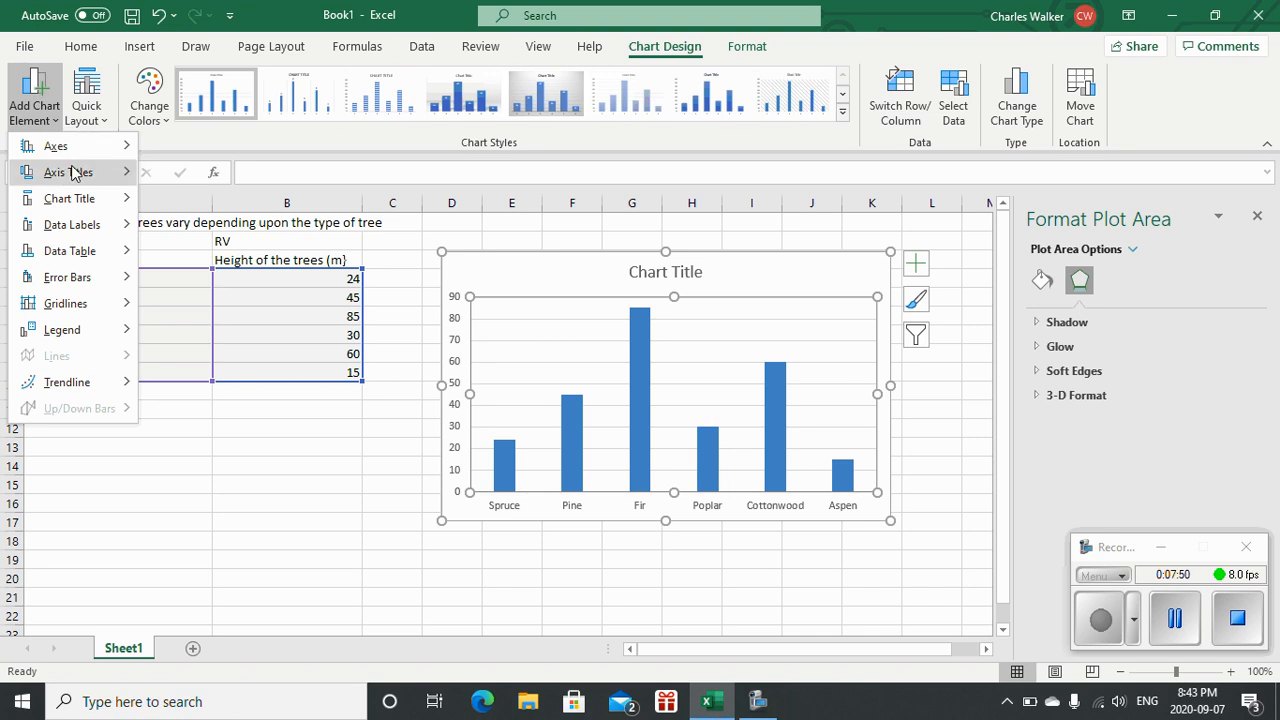
pyautogui.moveTo(72, 176)
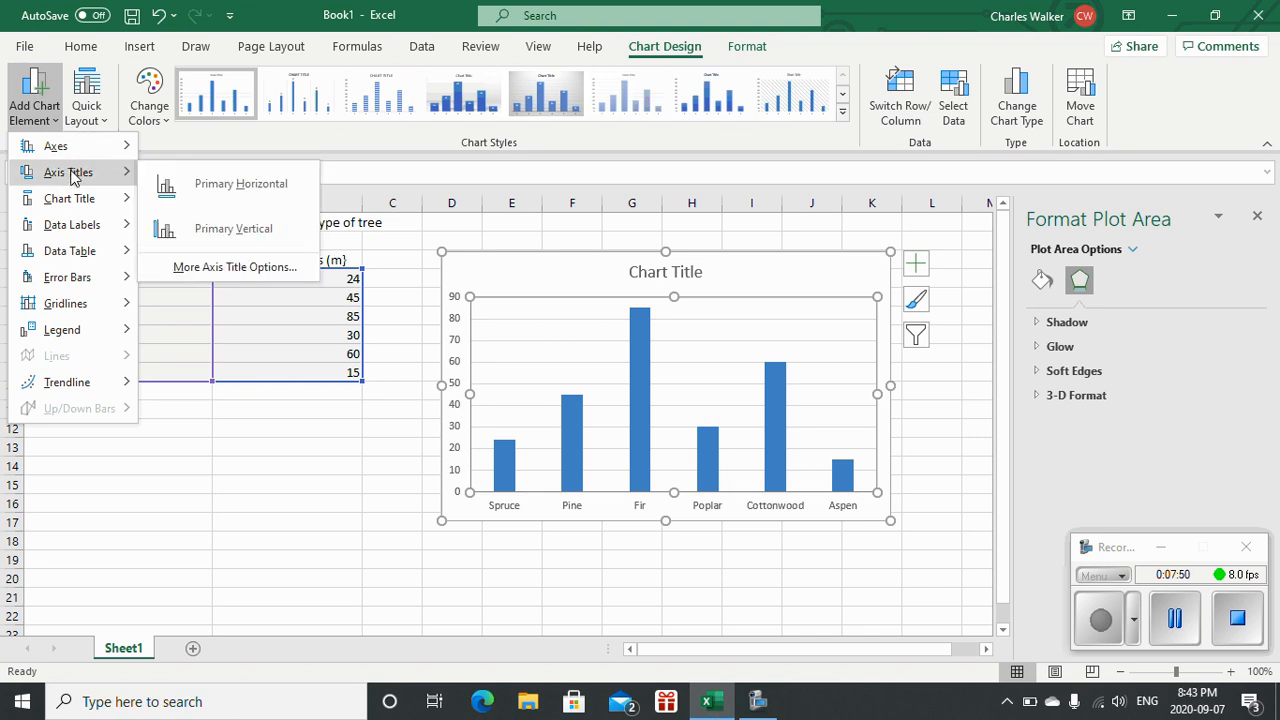
pyautogui.click(205, 191)
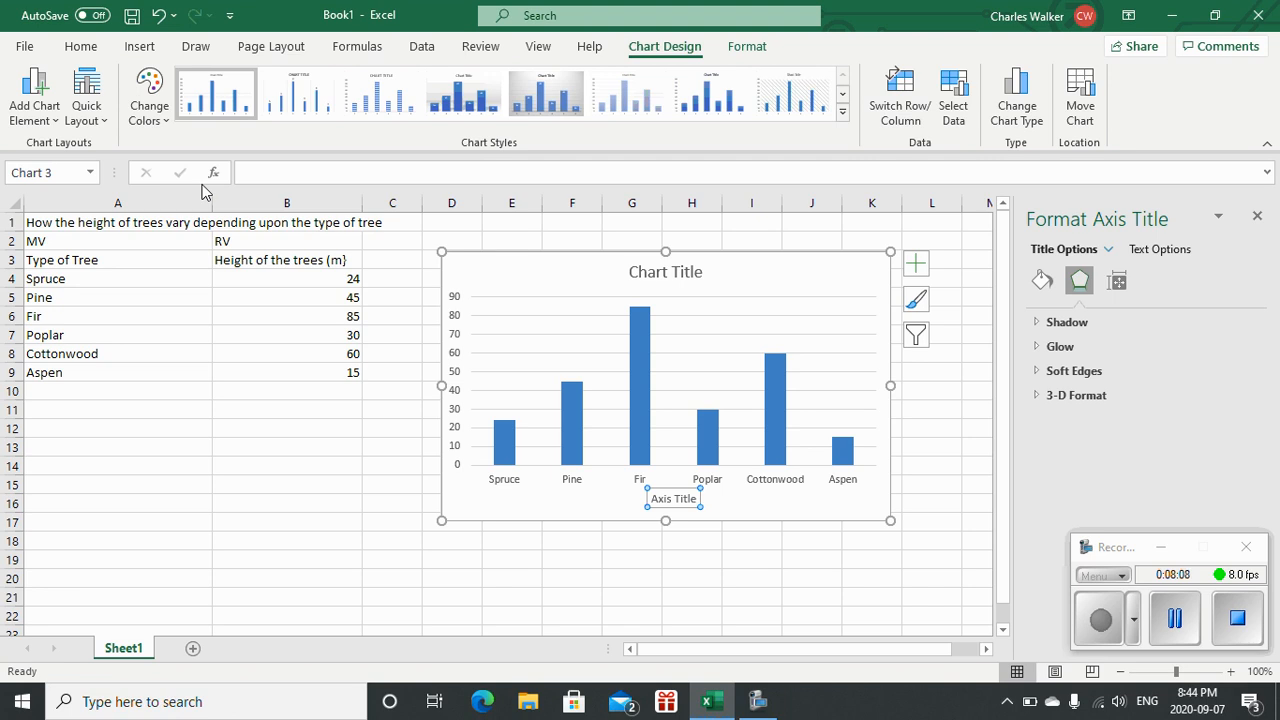
pyautogui.write('Type o')
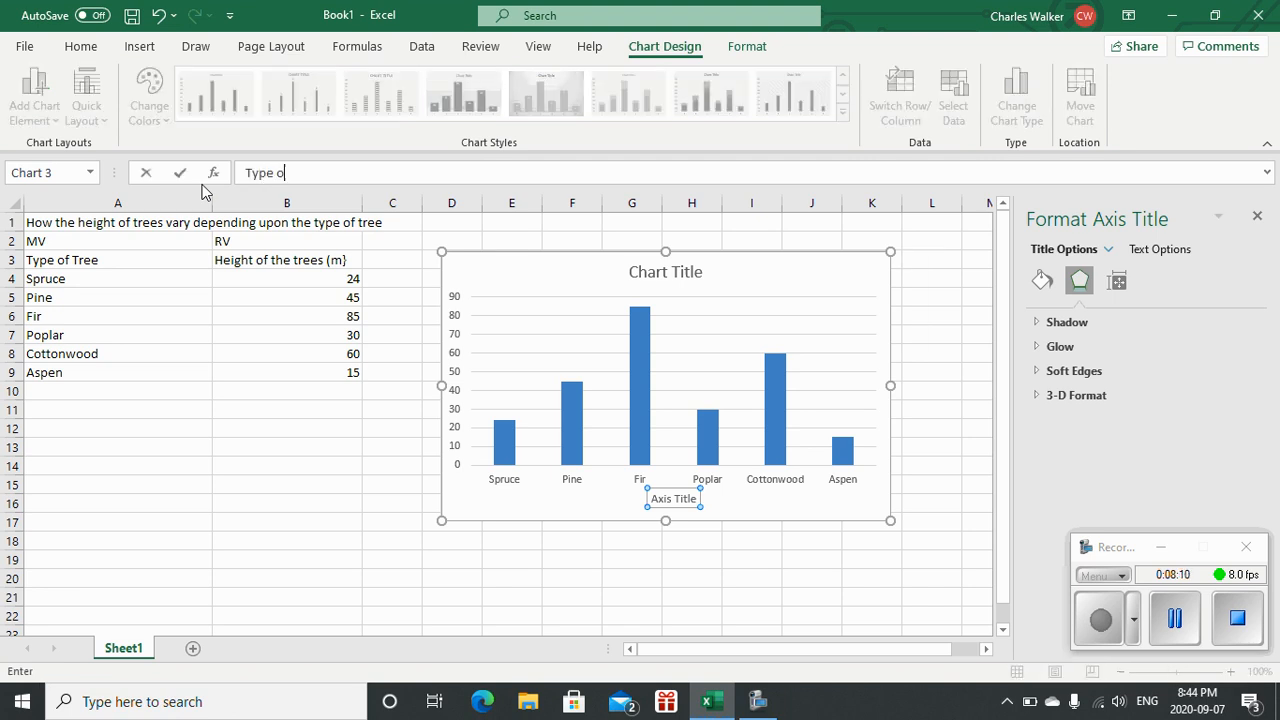
pyautogui.write('f Tree')
pyautogui.click(443, 561)
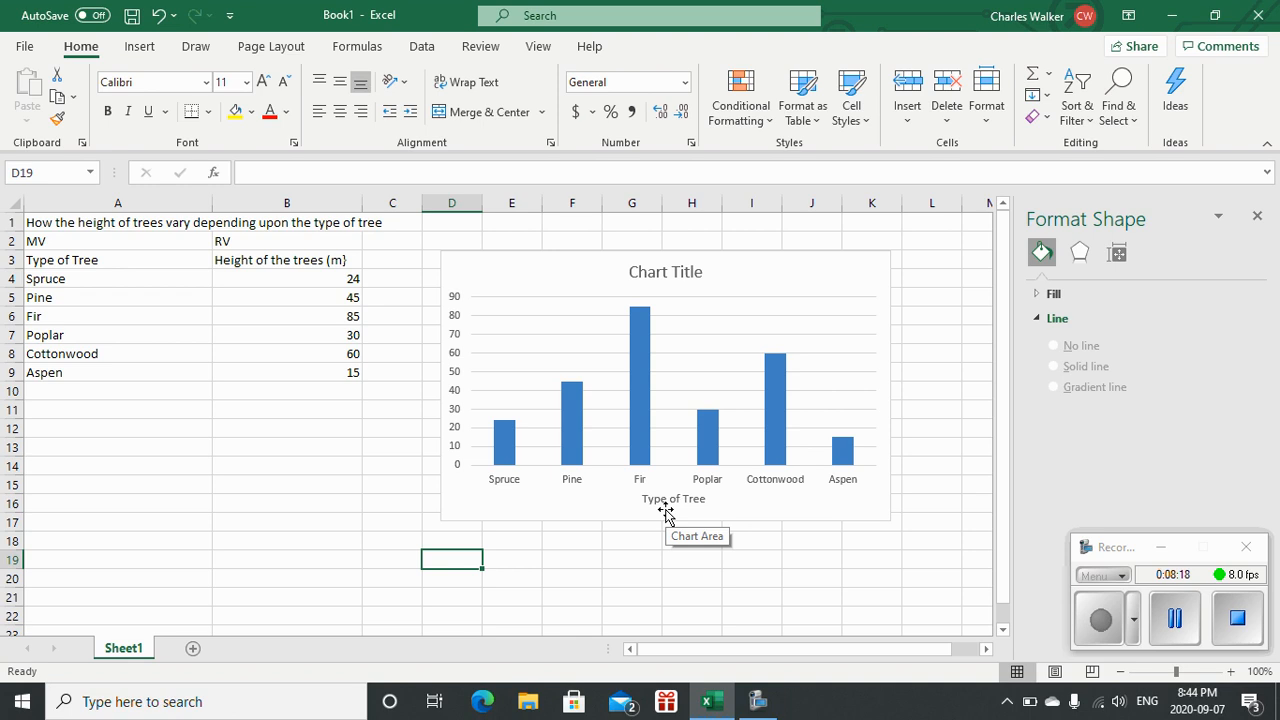
# Add a primary vertical axis title to the column chart reading "Height of Trees (m)".
pyautogui.click(633, 377)
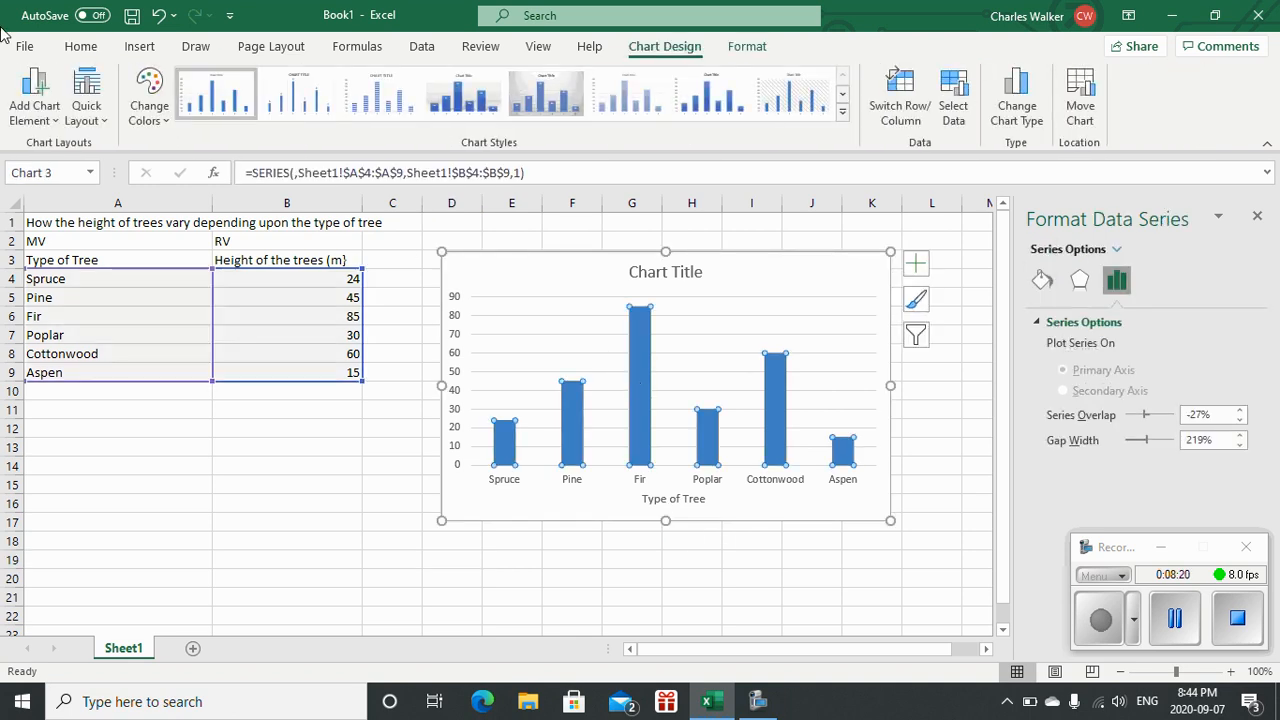
pyautogui.click(32, 105)
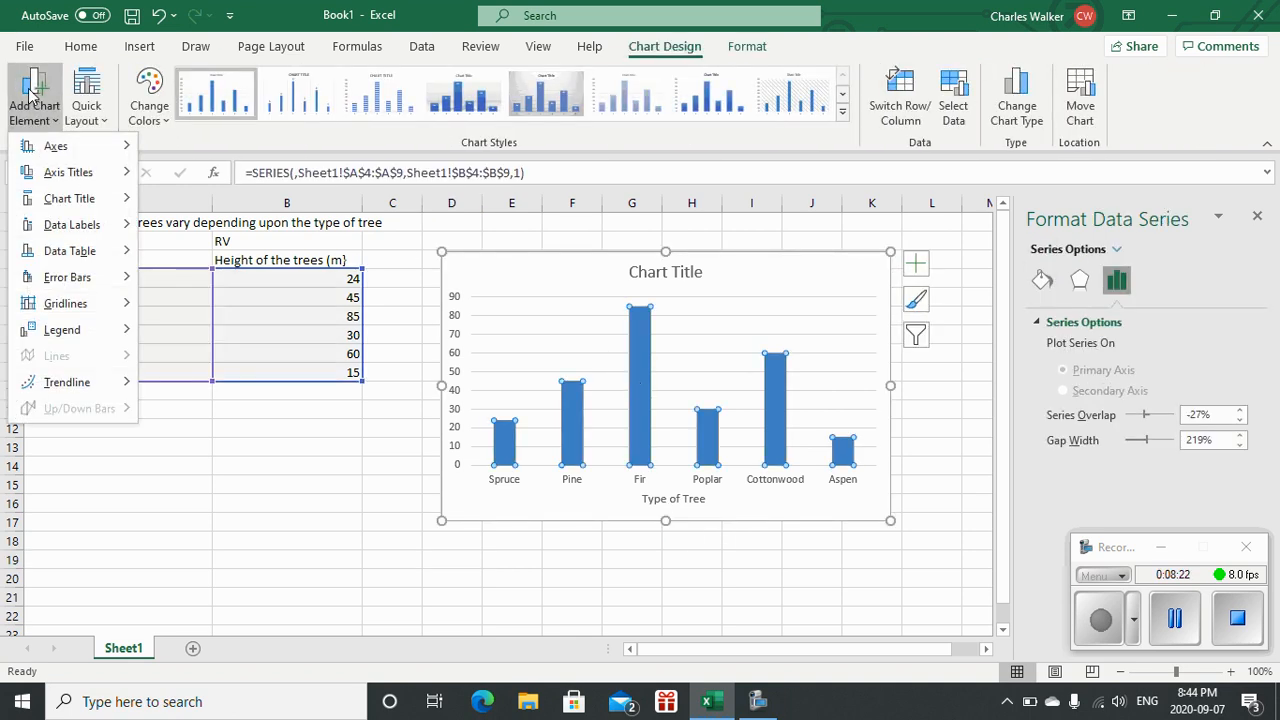
pyautogui.click(53, 175)
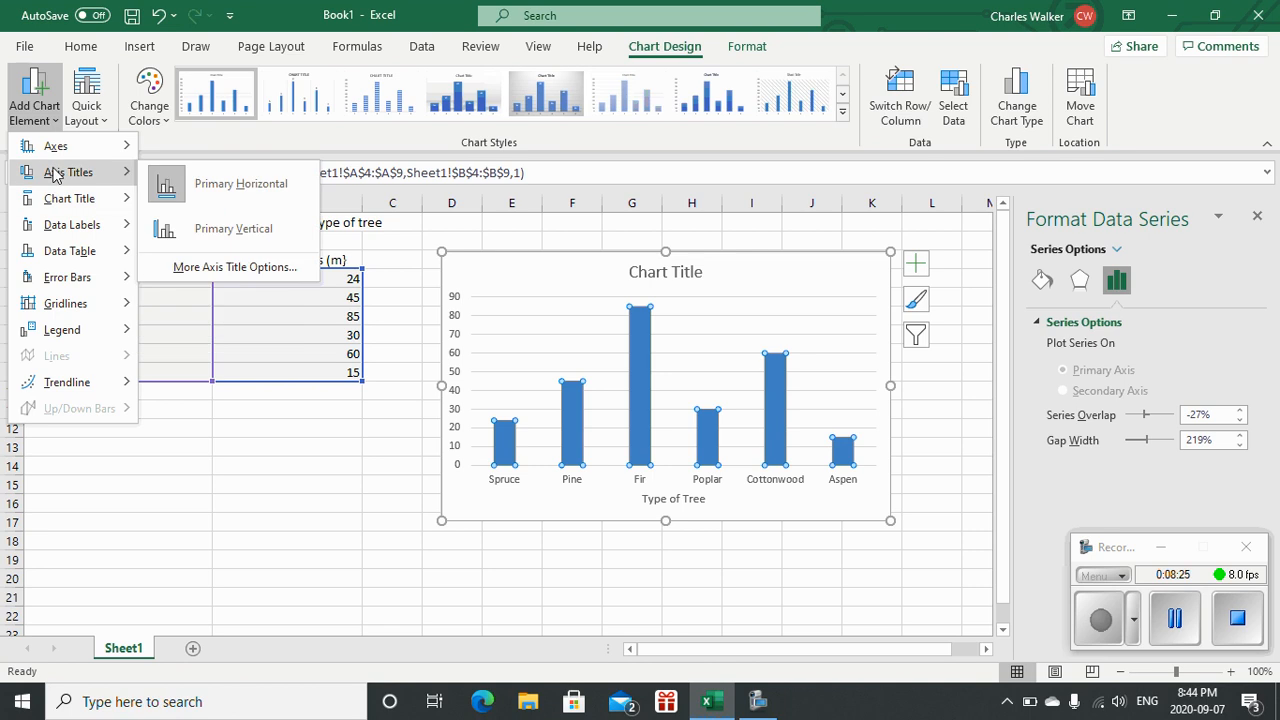
pyautogui.click(200, 231)
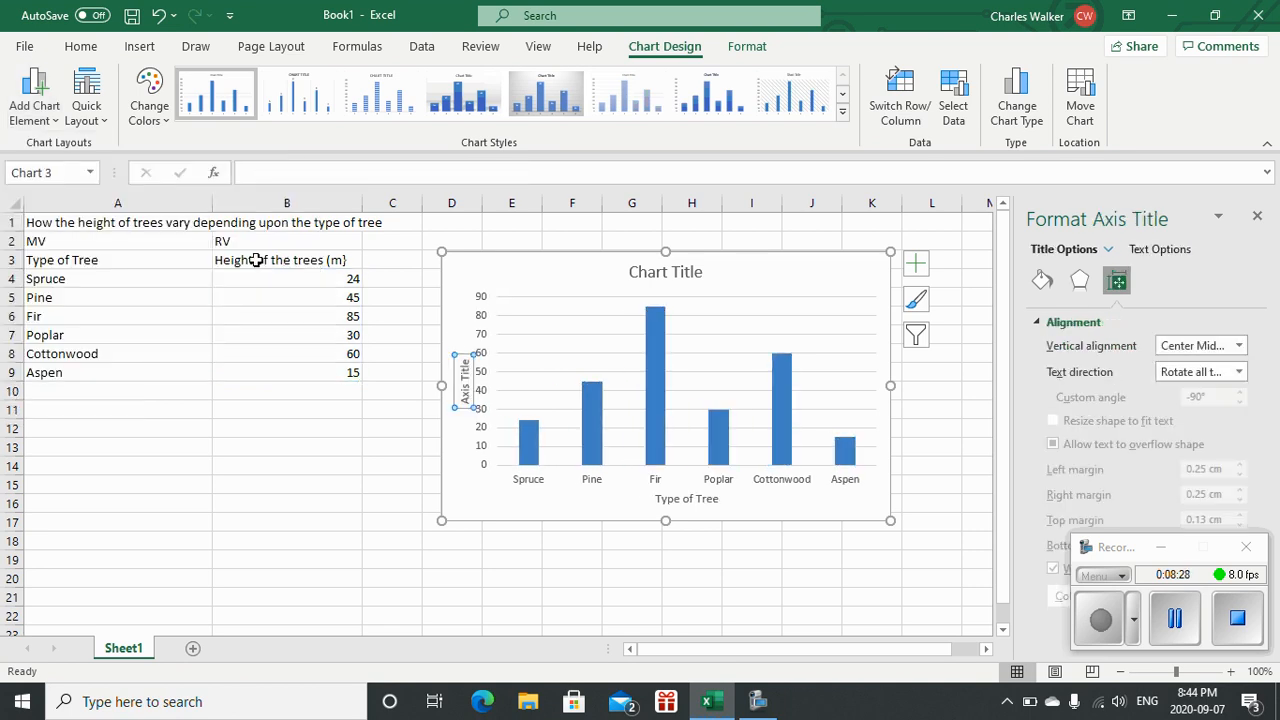
pyautogui.click(265, 174)
pyautogui.write('Height of')
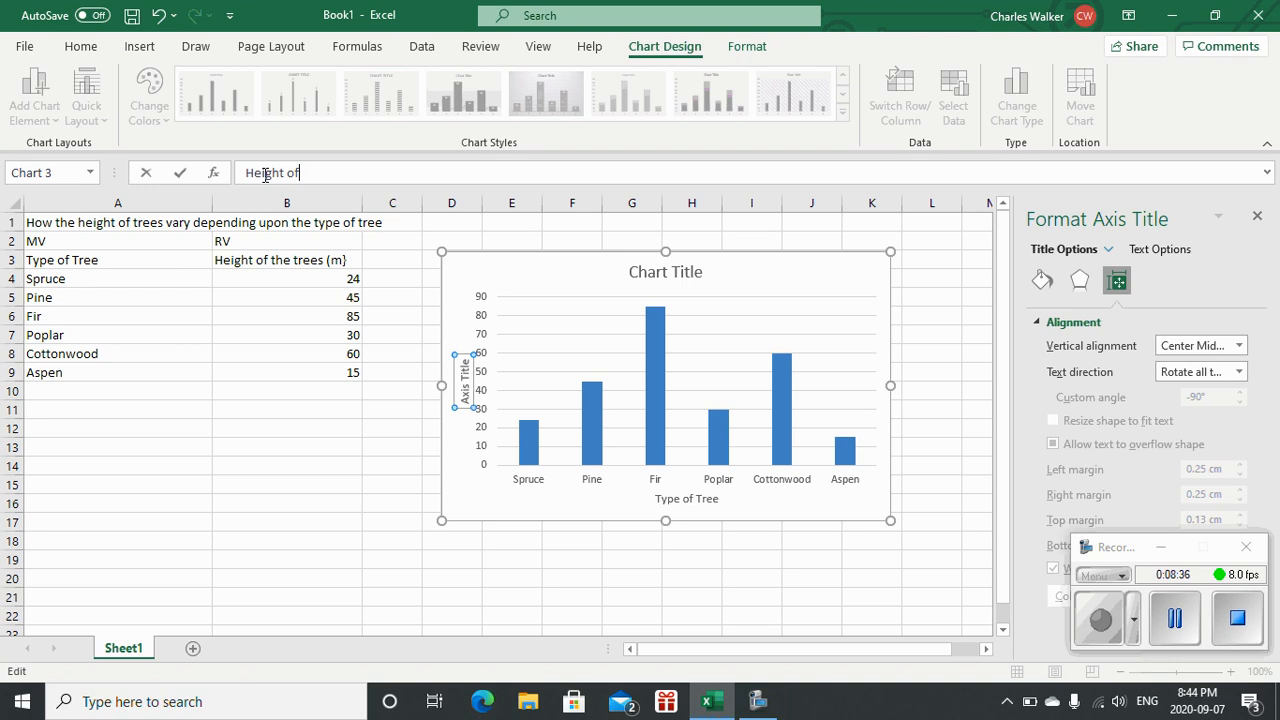
pyautogui.write(' Trees (m')
pyautogui.click(380, 534)
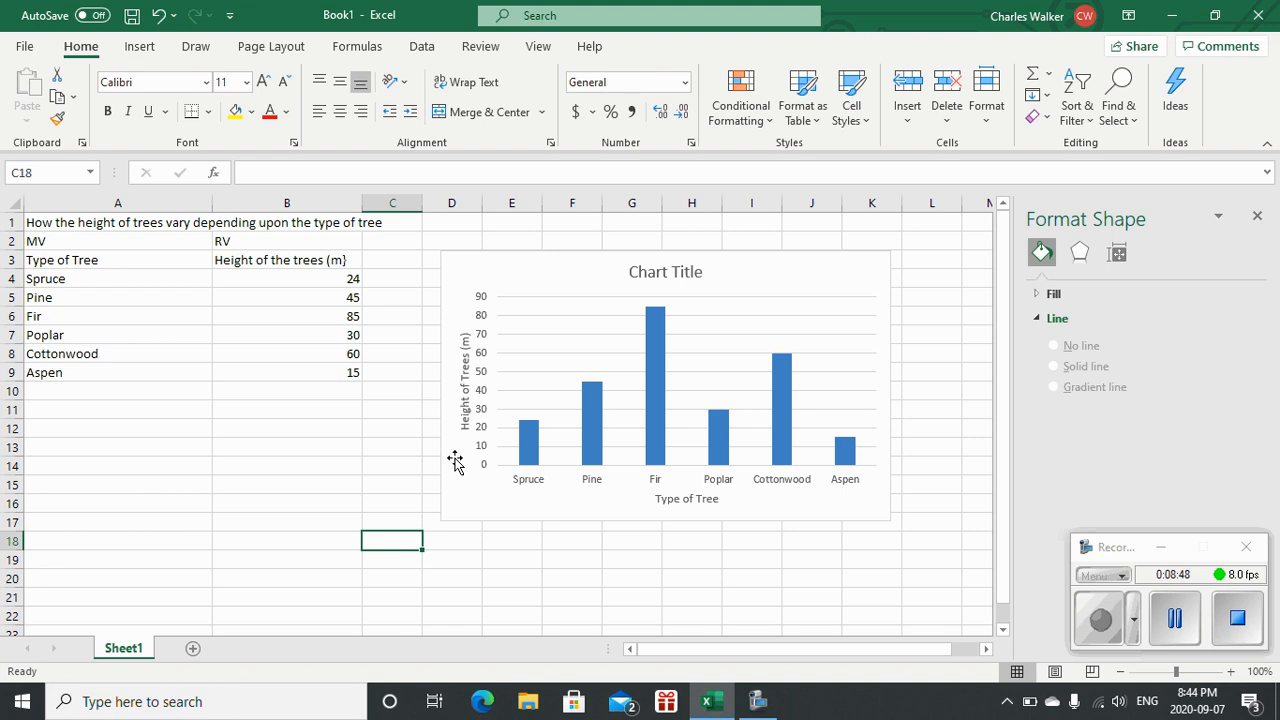
# Set the title above the column chart to "How the height of trees vary depending upon the type of tree".
pyautogui.click(688, 356)
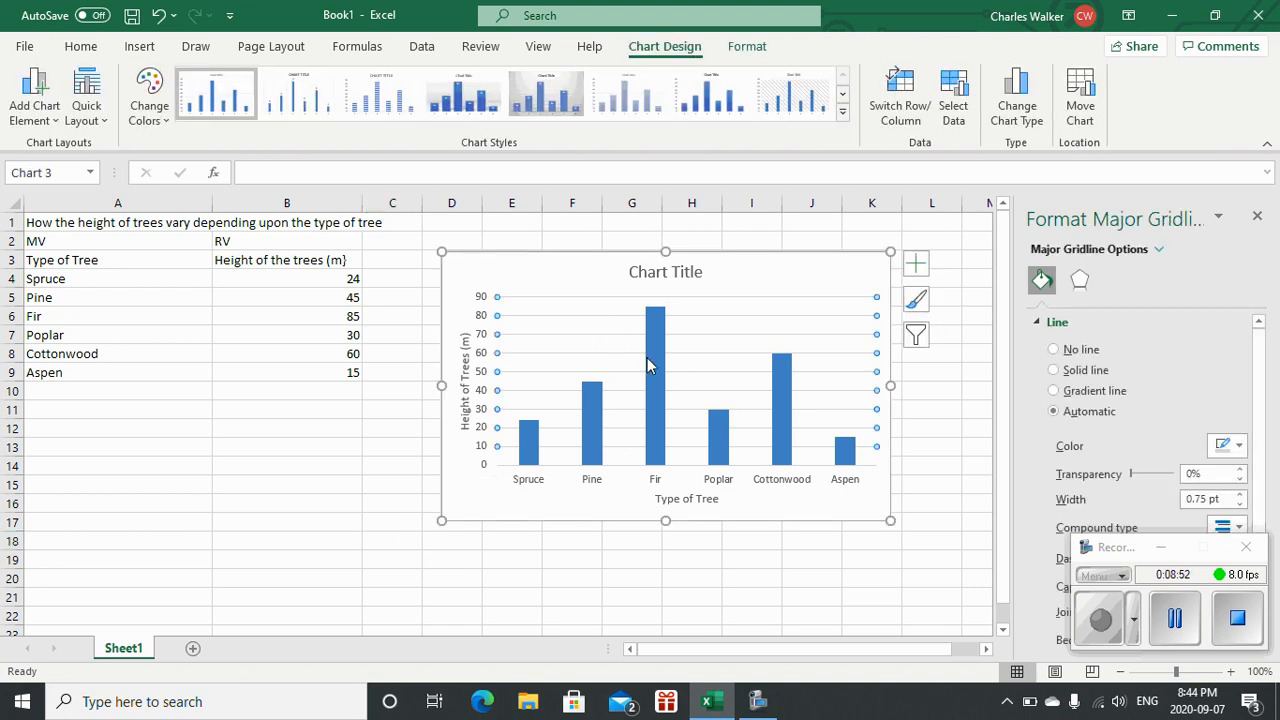
pyautogui.moveTo(647, 358)
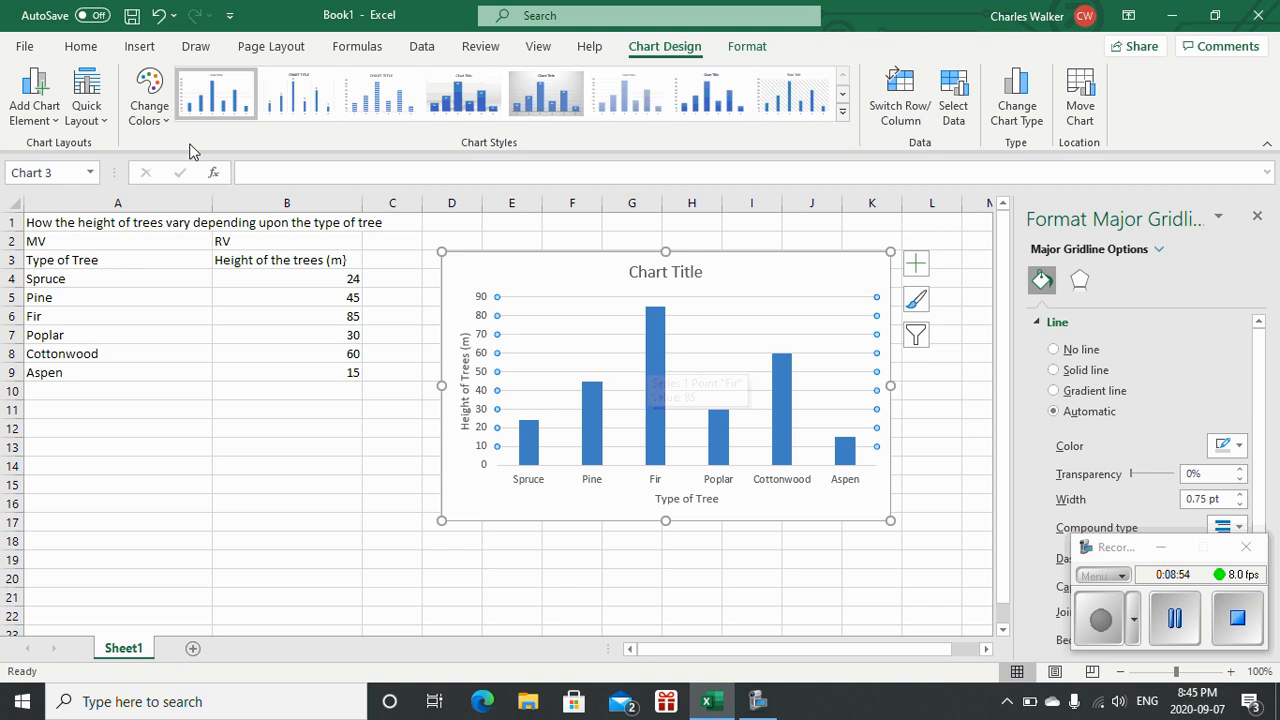
pyautogui.click(37, 98)
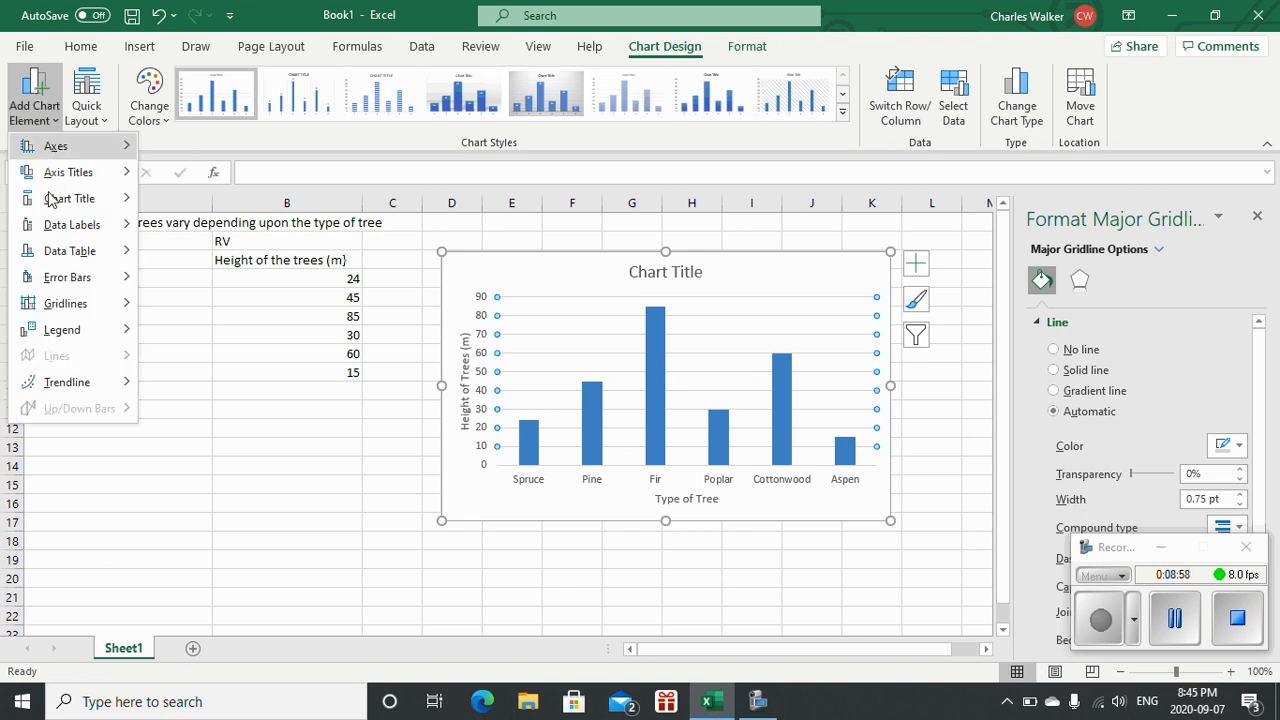
pyautogui.moveTo(62, 204)
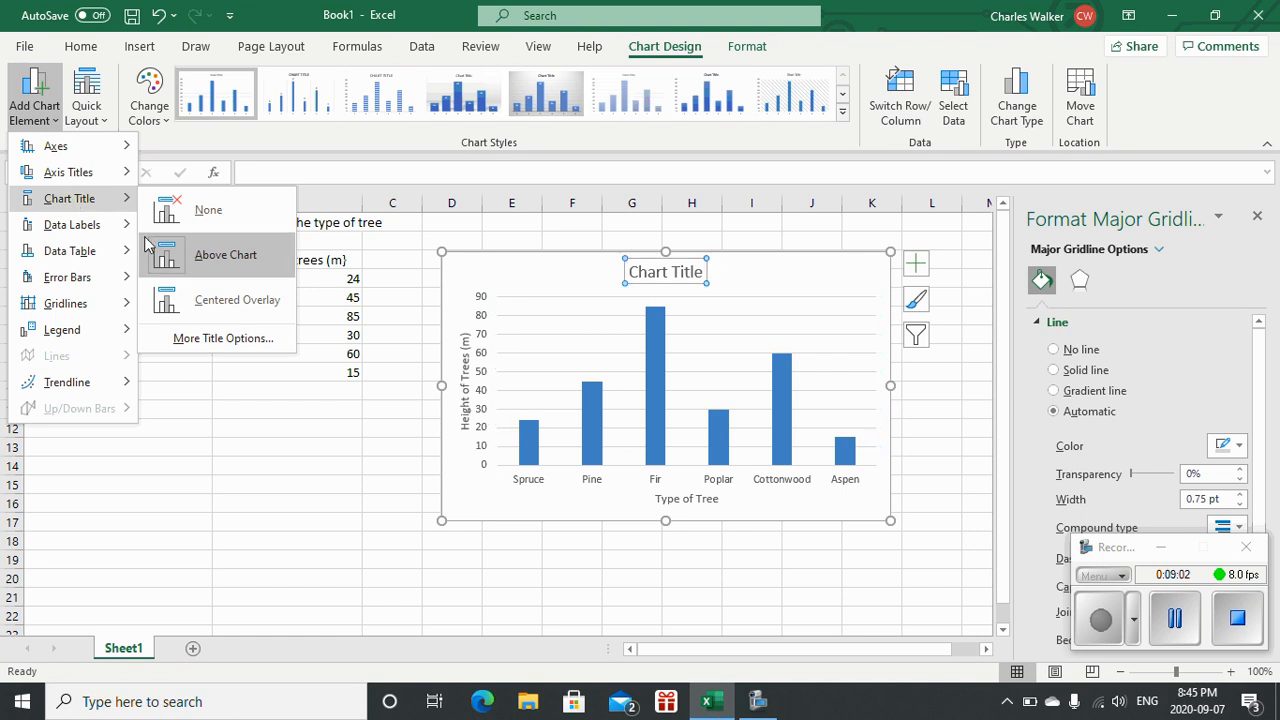
pyautogui.click(215, 264)
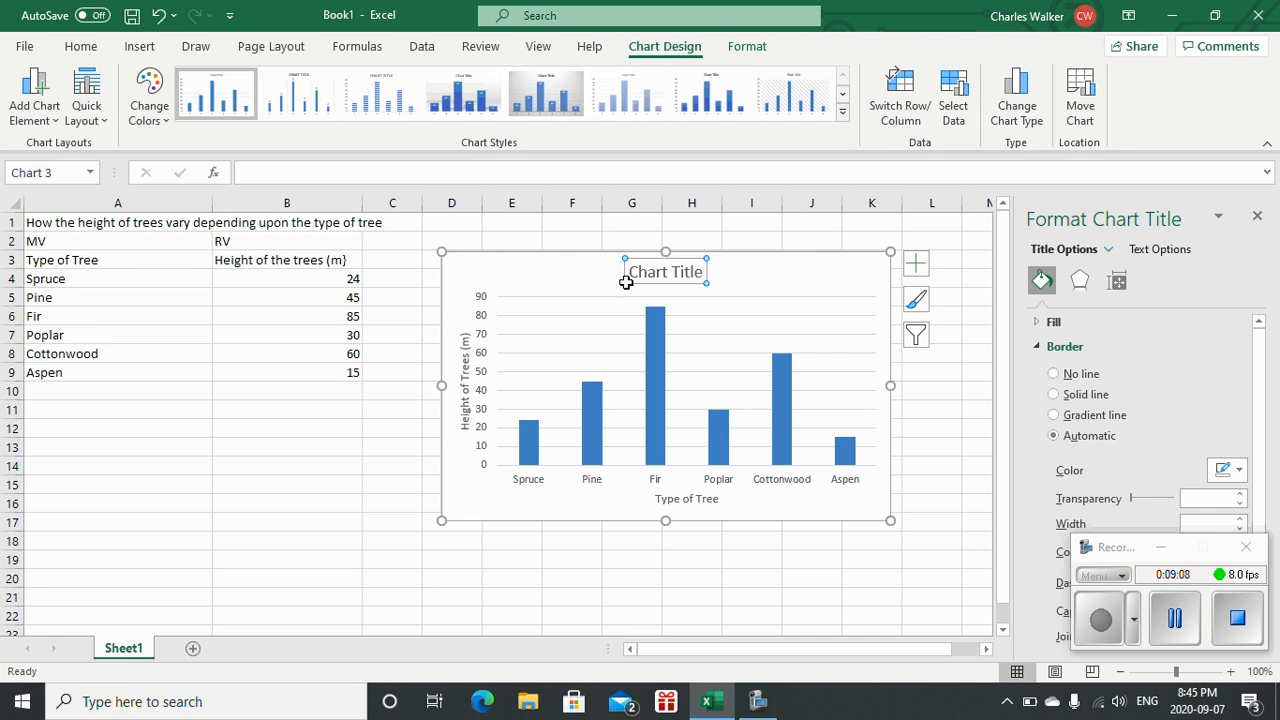
pyautogui.moveTo(637, 260)
pyautogui.mouseDown()
pyautogui.moveTo(520, 417)
pyautogui.moveTo(647, 257)
pyautogui.mouseUp()
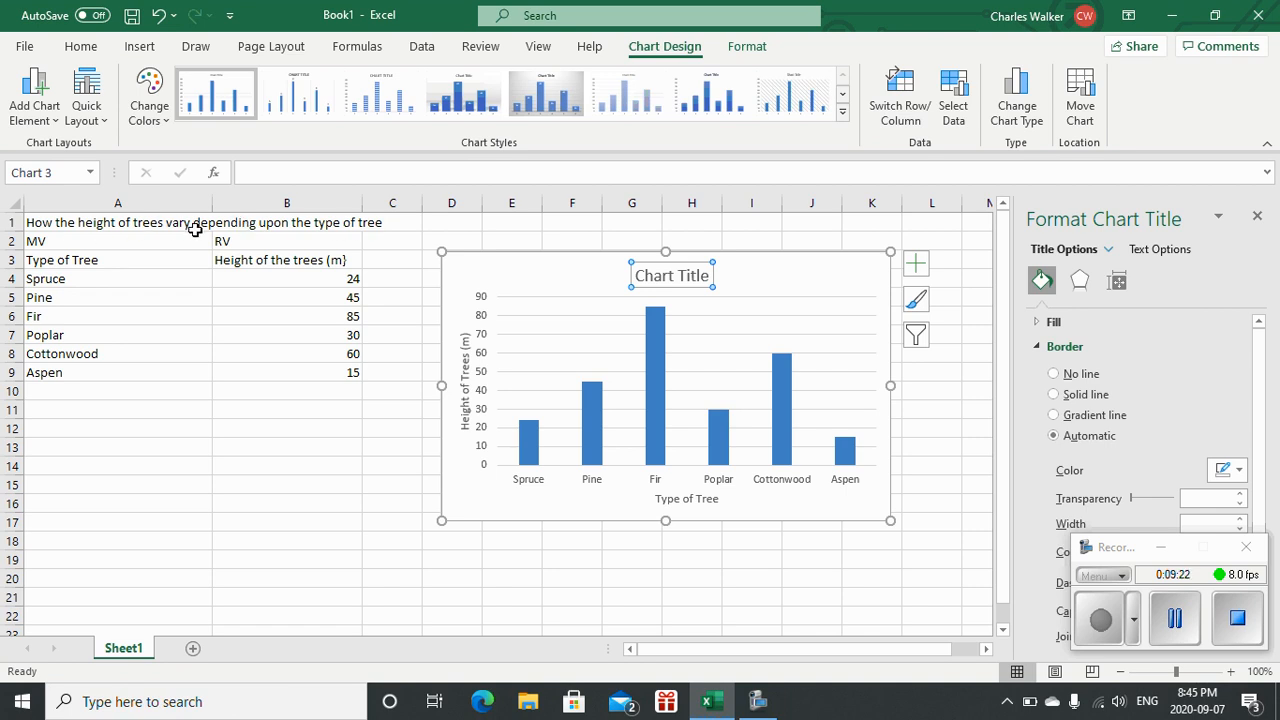
pyautogui.click(252, 173)
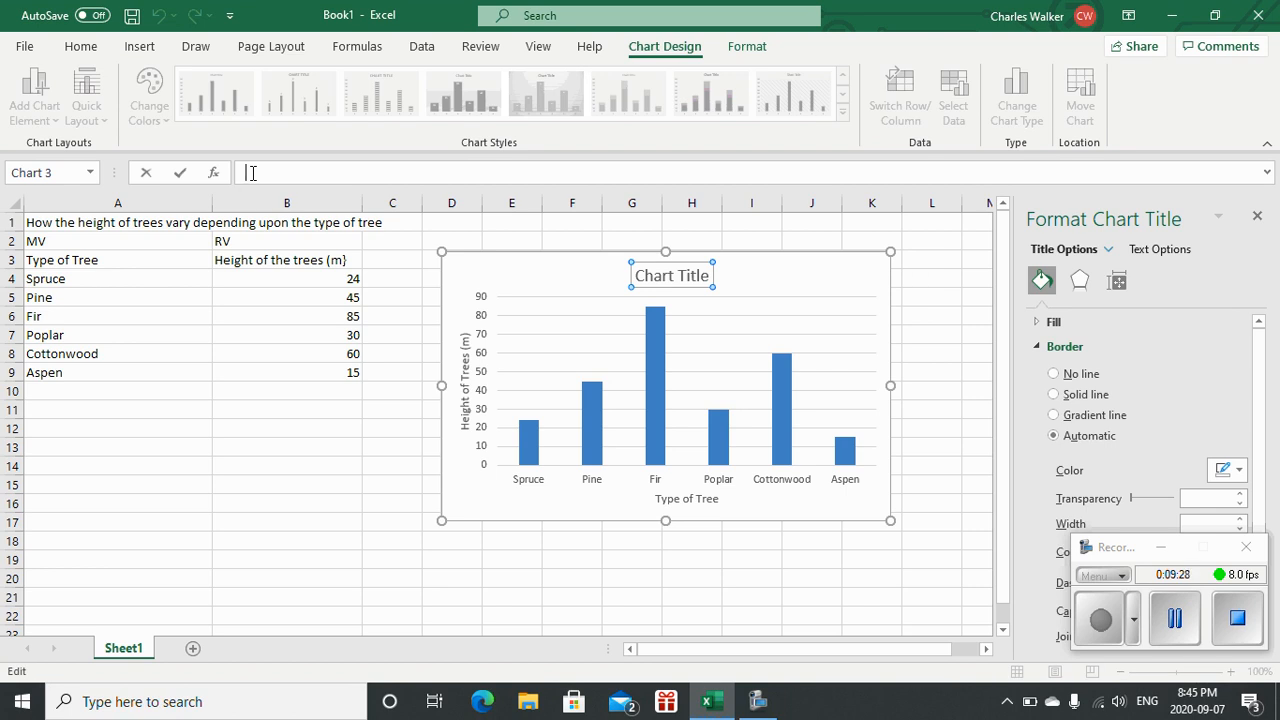
pyautogui.write('How the height ')
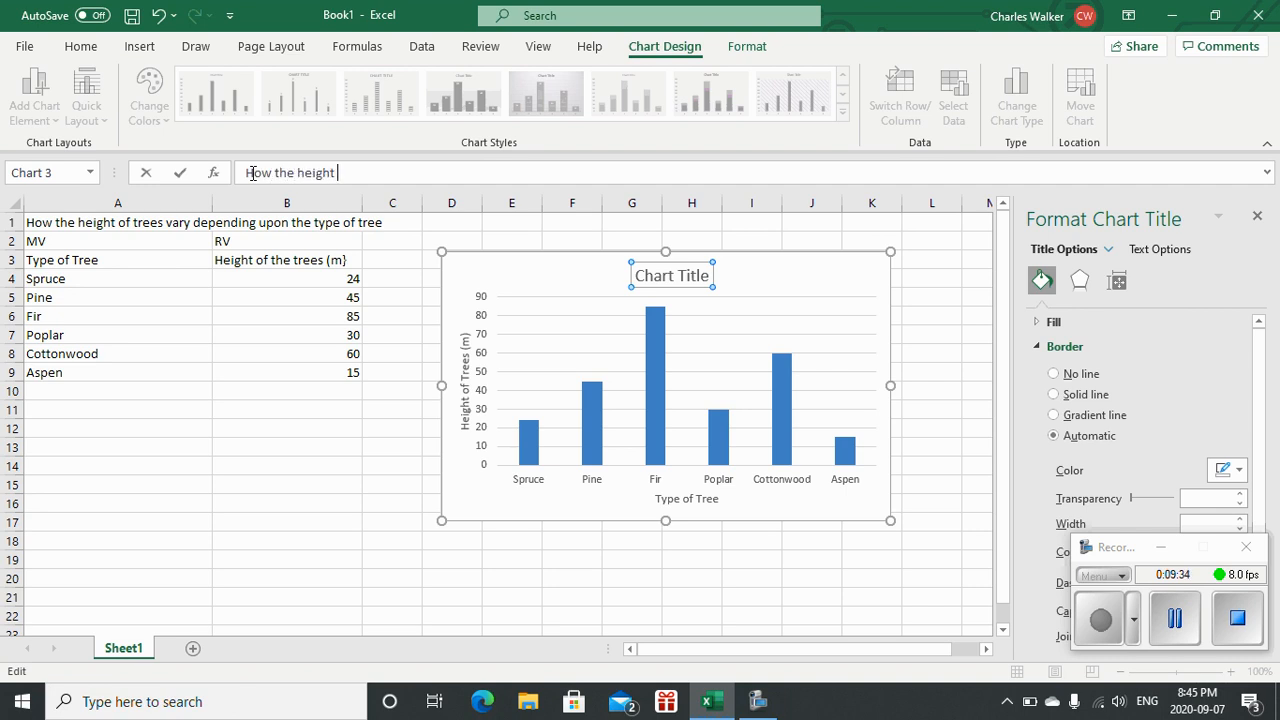
pyautogui.write('o')
pyautogui.write('f trees vary depending up')
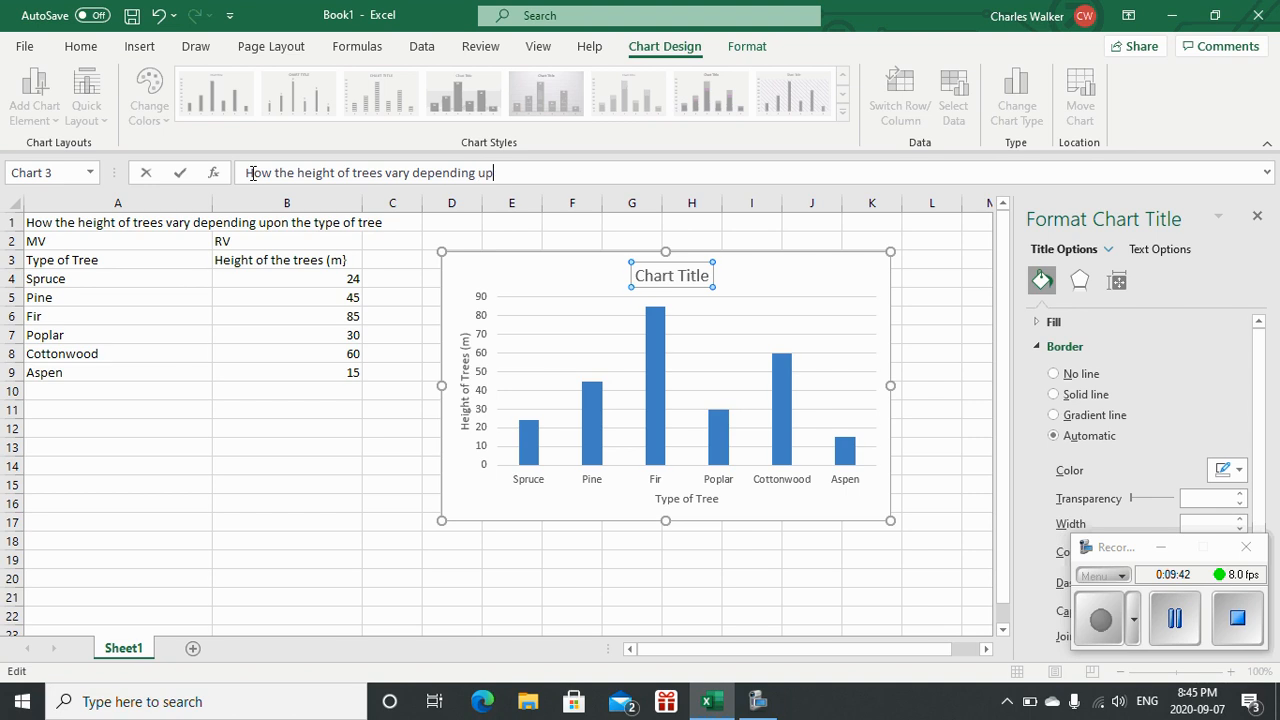
pyautogui.write('on the type of tree')
pyautogui.click(251, 432)
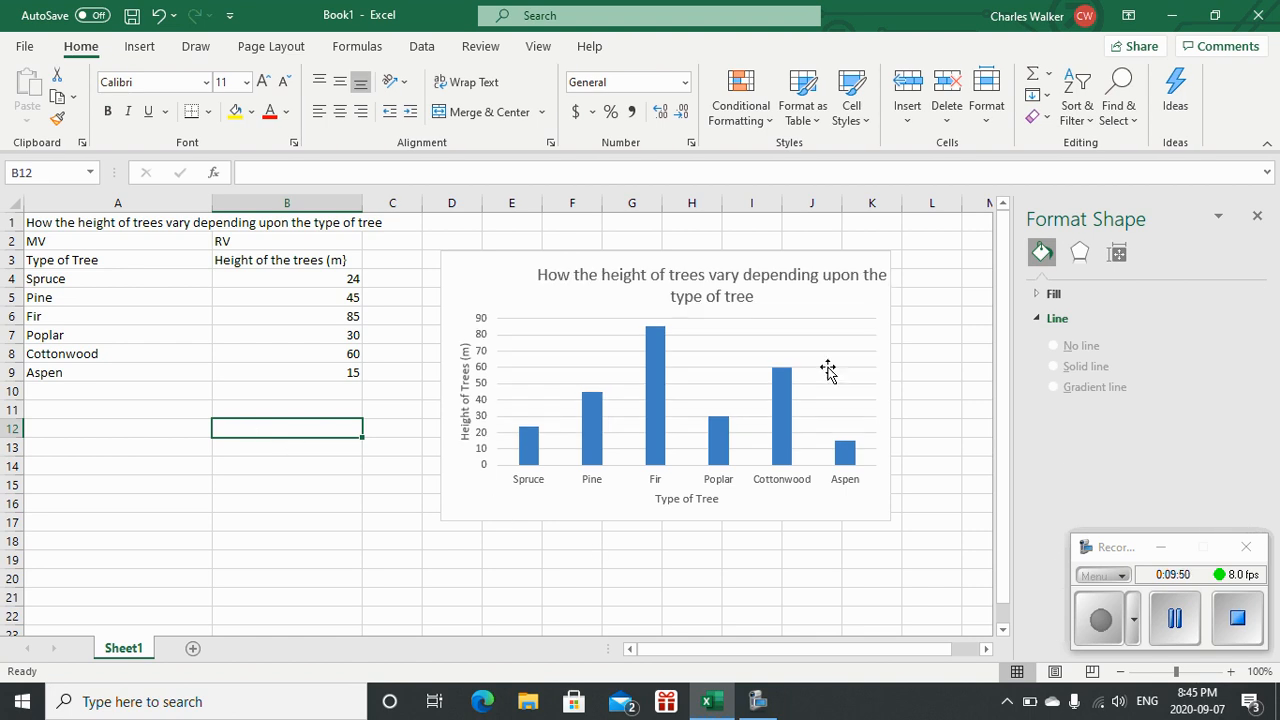
# Delete the whole column chart from the sheet.
pyautogui.click(744, 452)
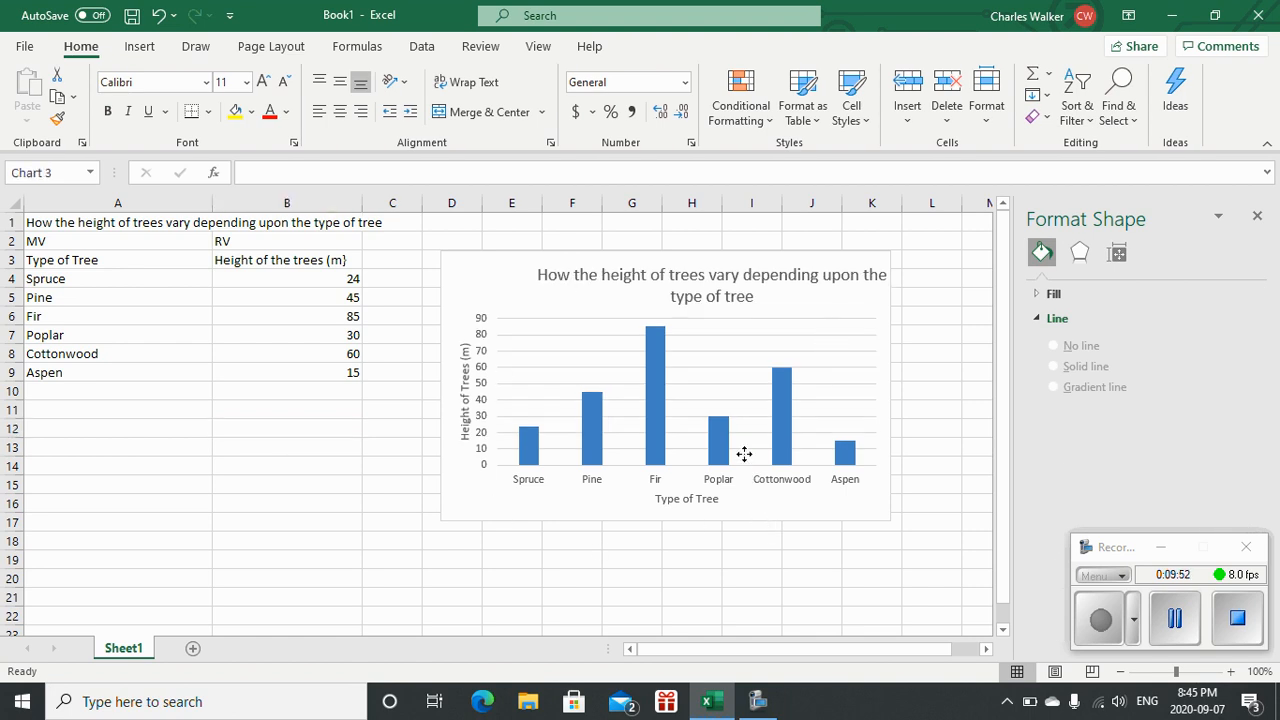
pyautogui.click(930, 578)
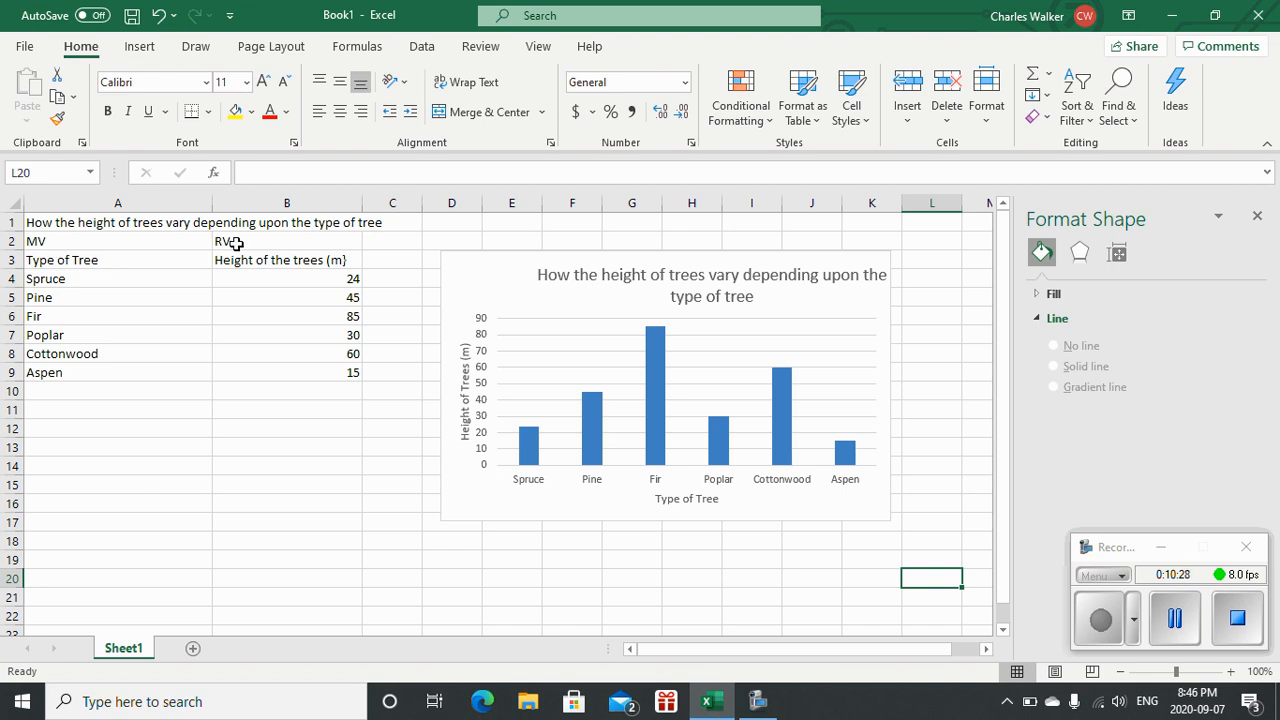
pyautogui.click(524, 257)
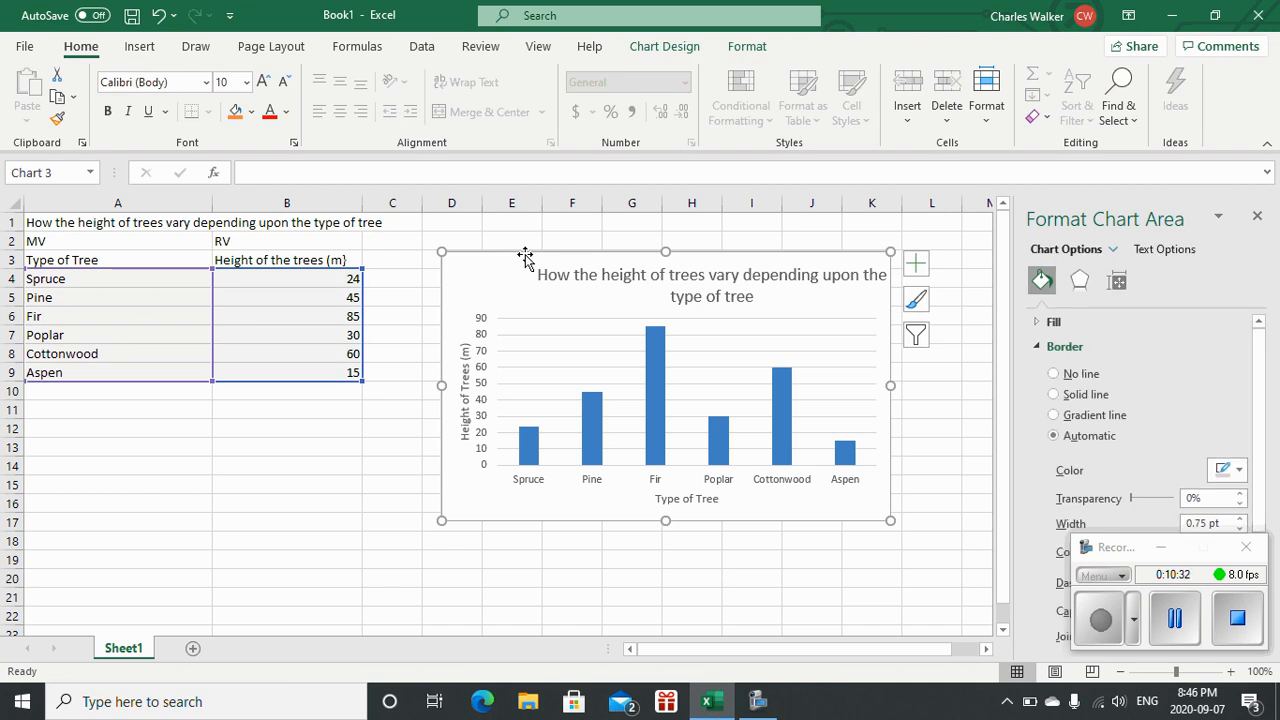
pyautogui.press('Delete')
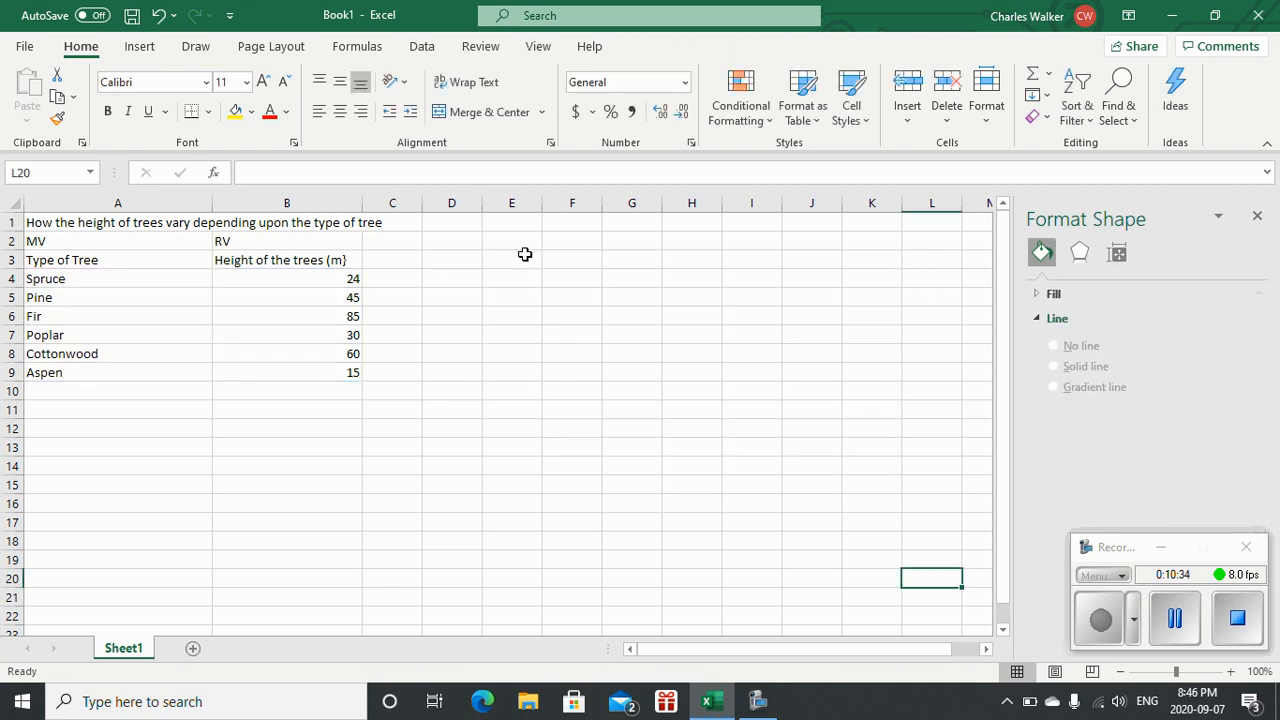
# Clear the heights in B4:B9 and the tree names in A4:A9, keeping the title and header rows.
pyautogui.moveTo(320, 277); pyautogui.dragTo(343, 370)
pyautogui.press('Delete')
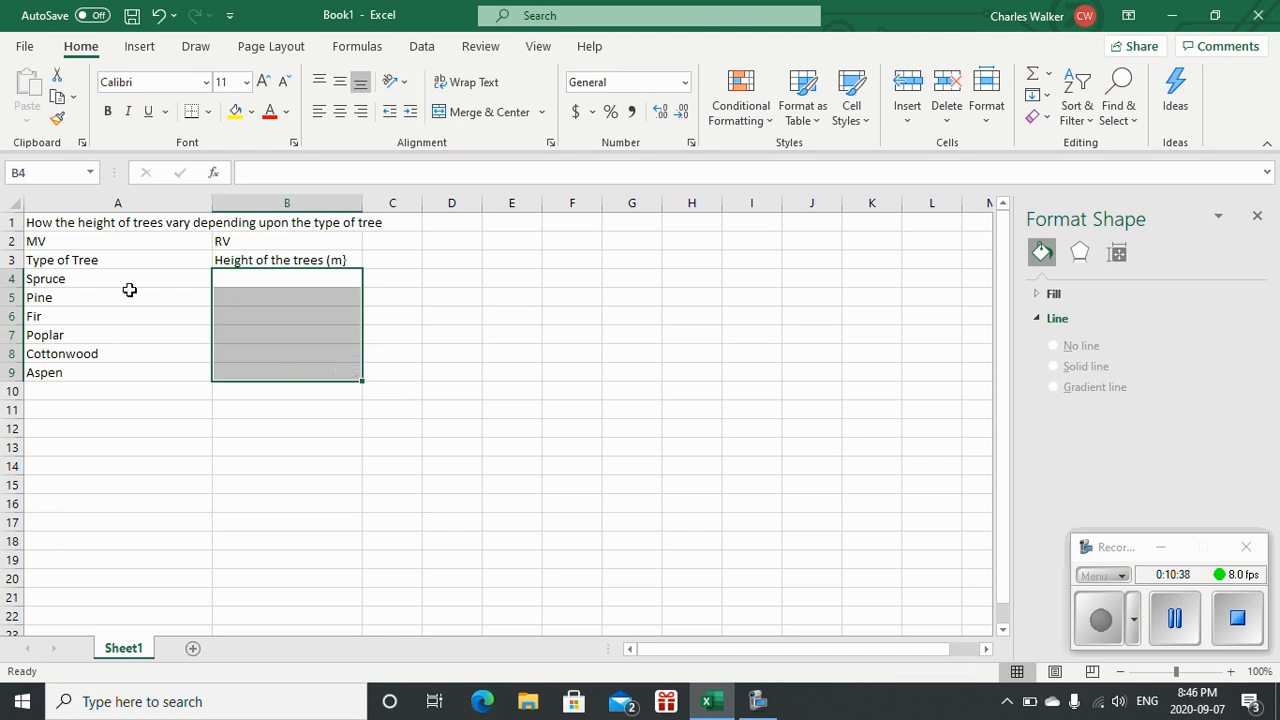
pyautogui.click(66, 279)
pyautogui.moveTo(66, 279); pyautogui.dragTo(86, 371)
pyautogui.press('Delete')
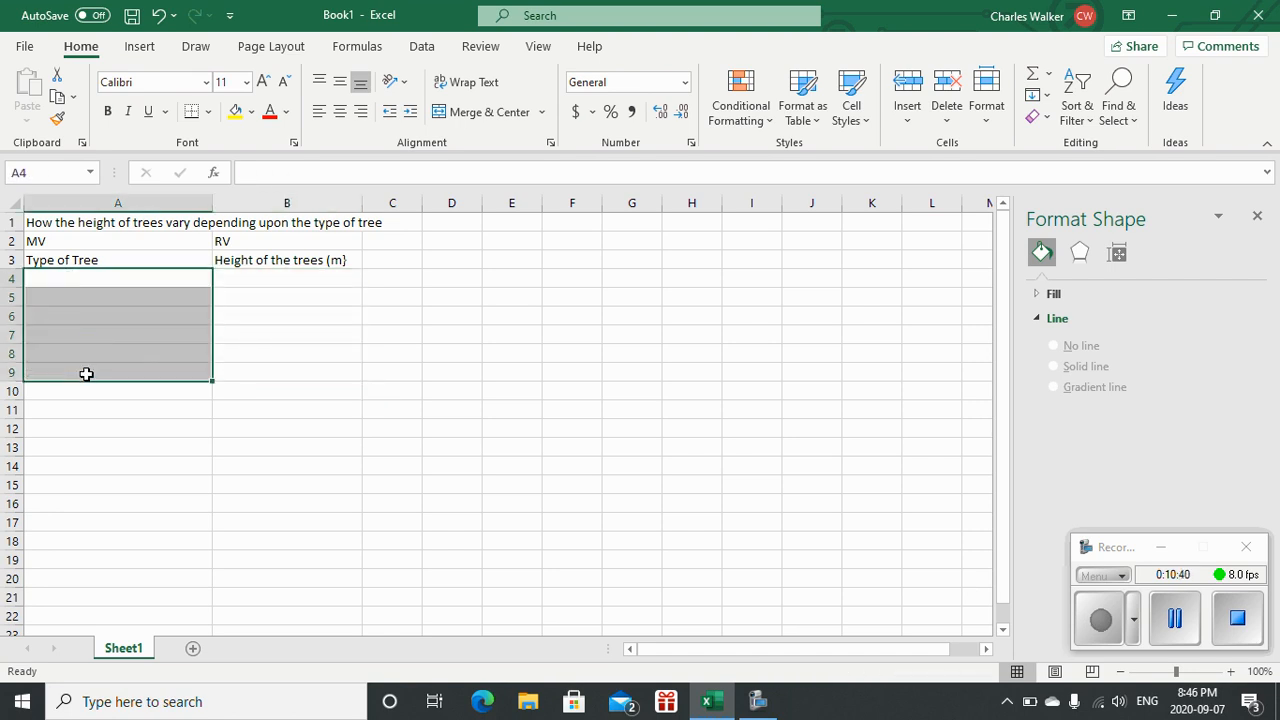
# Change the column header in A3 to "Age of Tree".
pyautogui.click(103, 261)
pyautogui.doubleClick(103, 261)
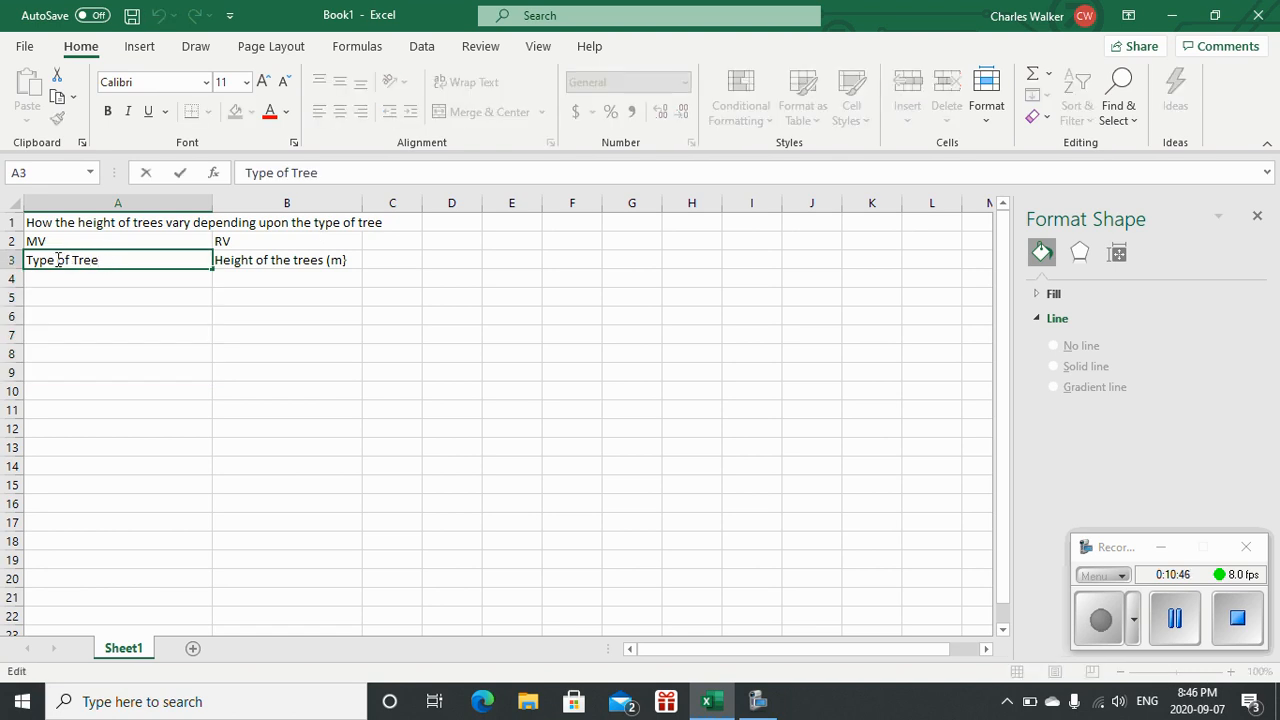
pyautogui.moveTo(54, 260); pyautogui.dragTo(27, 259)
pyautogui.write('Age')
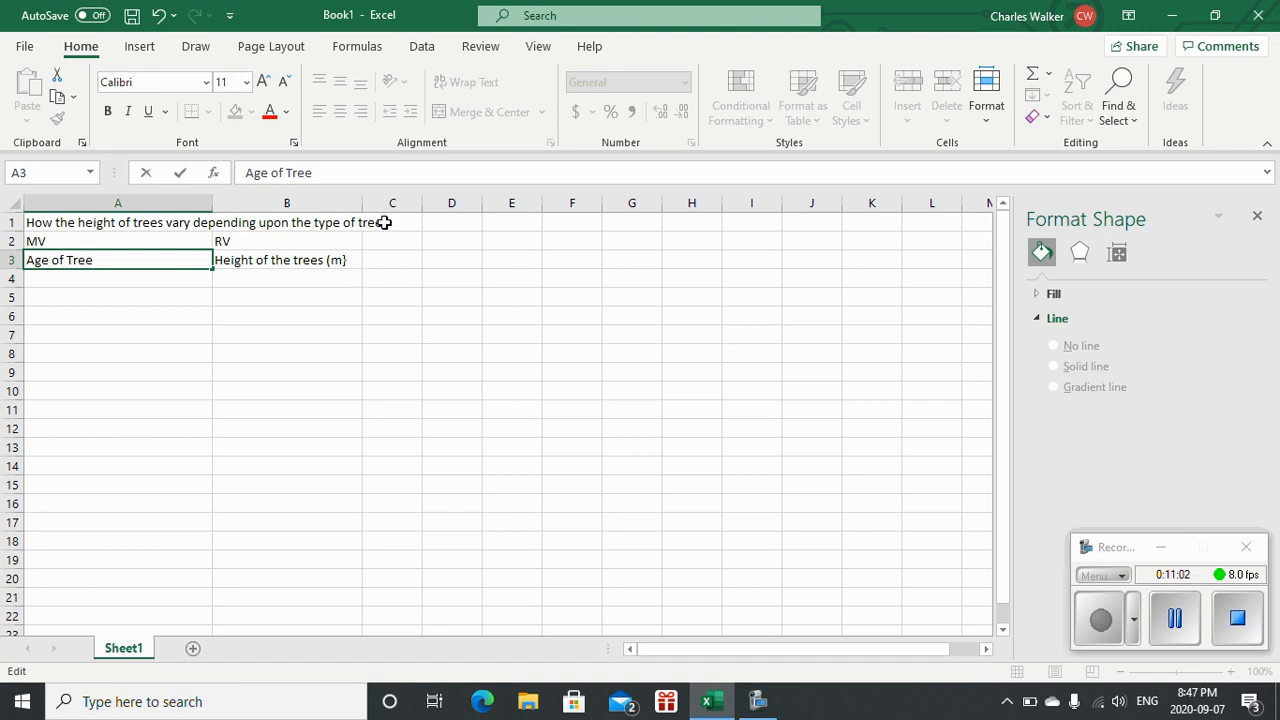
pyautogui.click(121, 222)
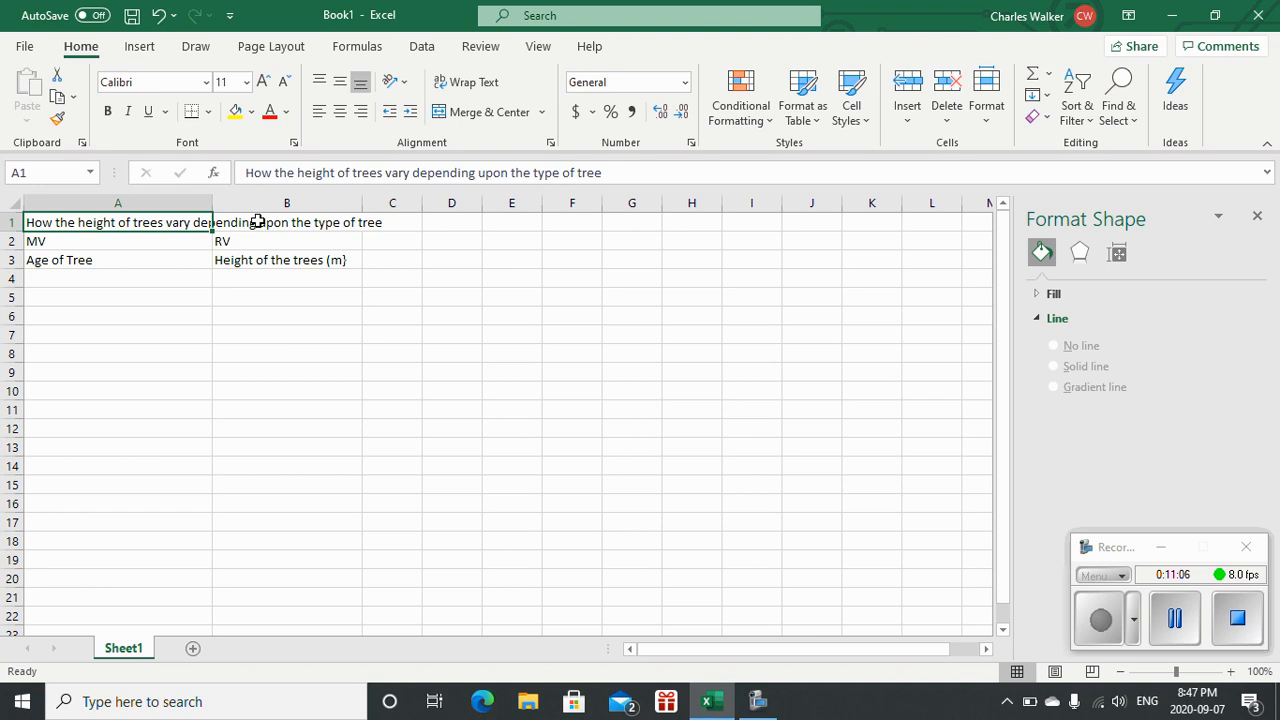
# Fill the table title from A1 across into B1.
pyautogui.click(388, 223)
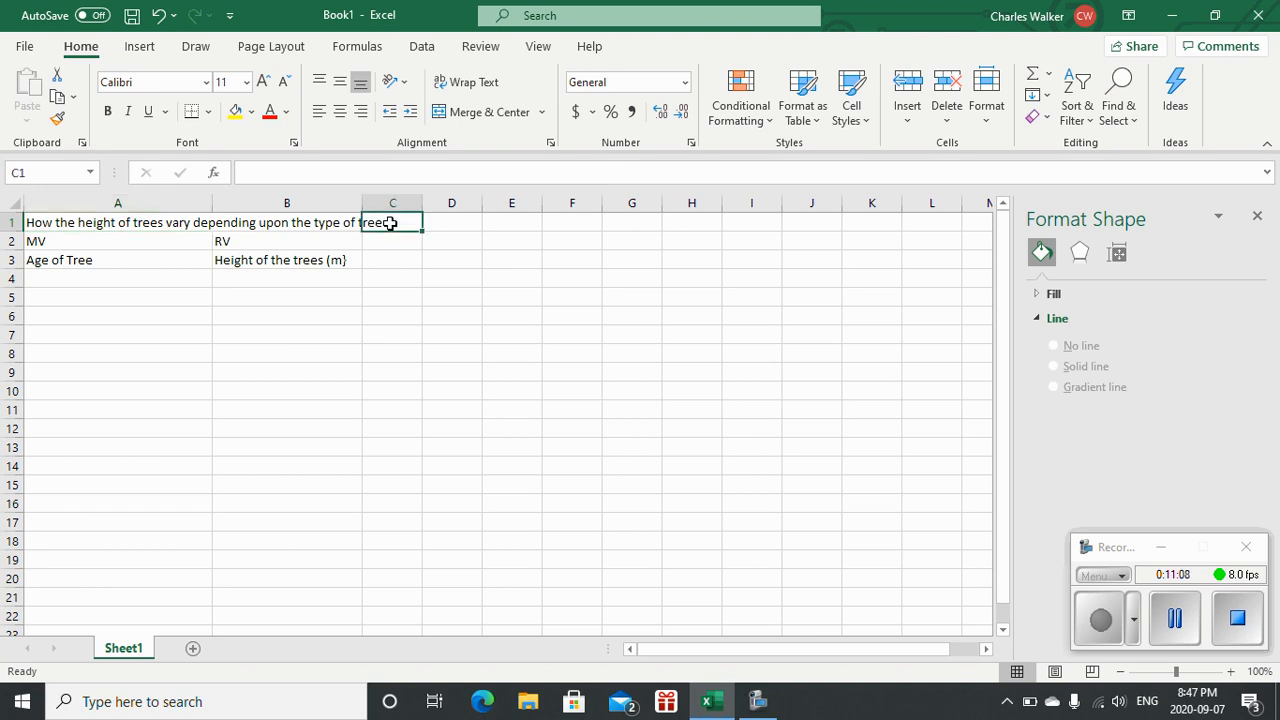
pyautogui.doubleClick(390, 223)
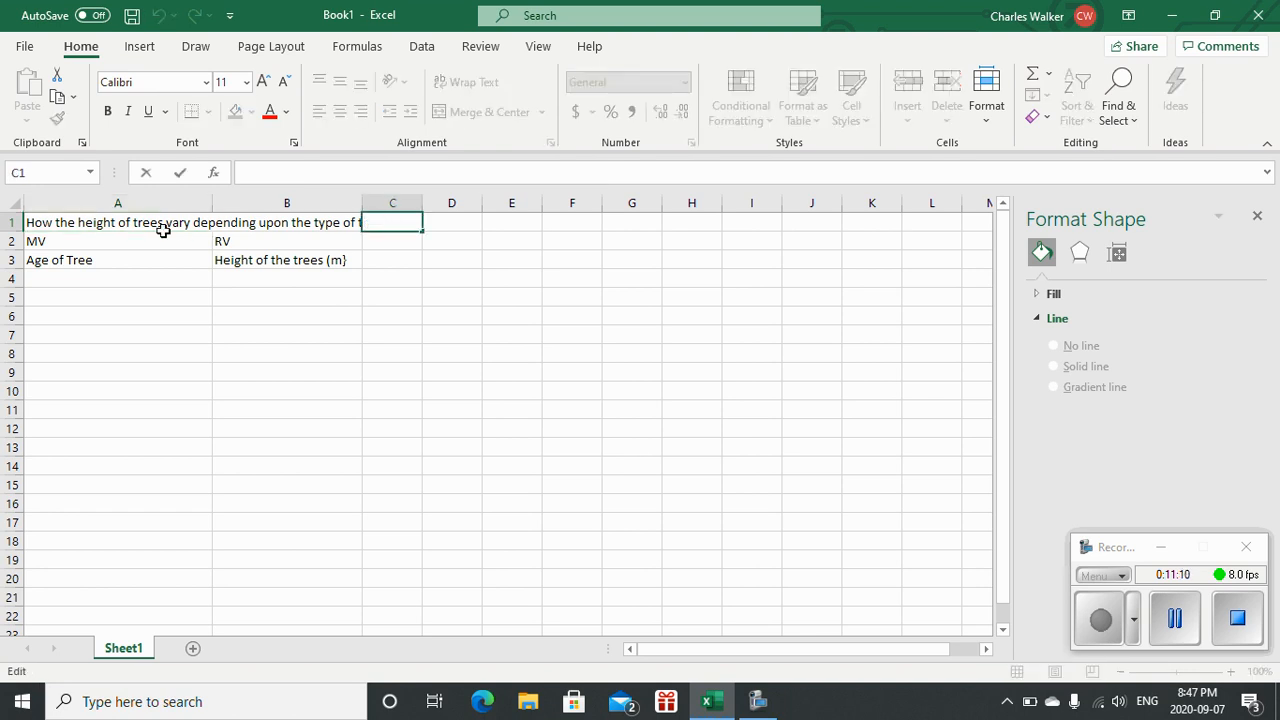
pyautogui.click(66, 228)
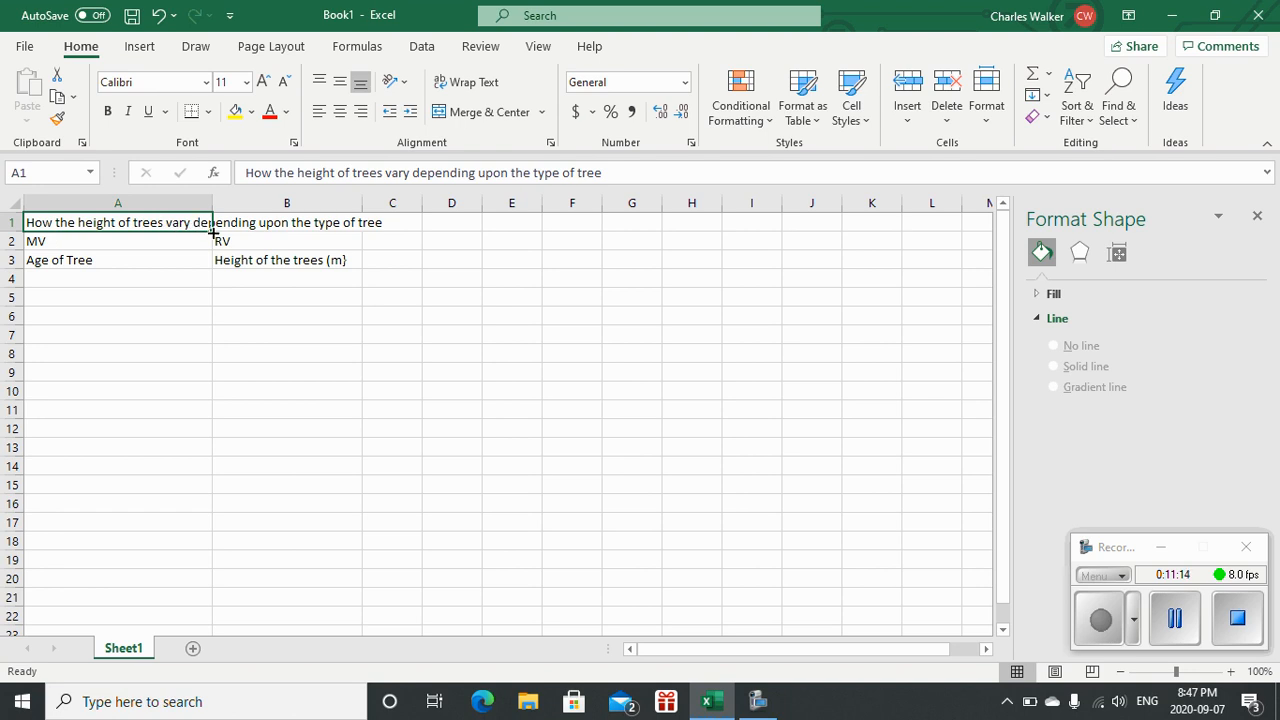
pyautogui.moveTo(212, 230); pyautogui.dragTo(386, 220)
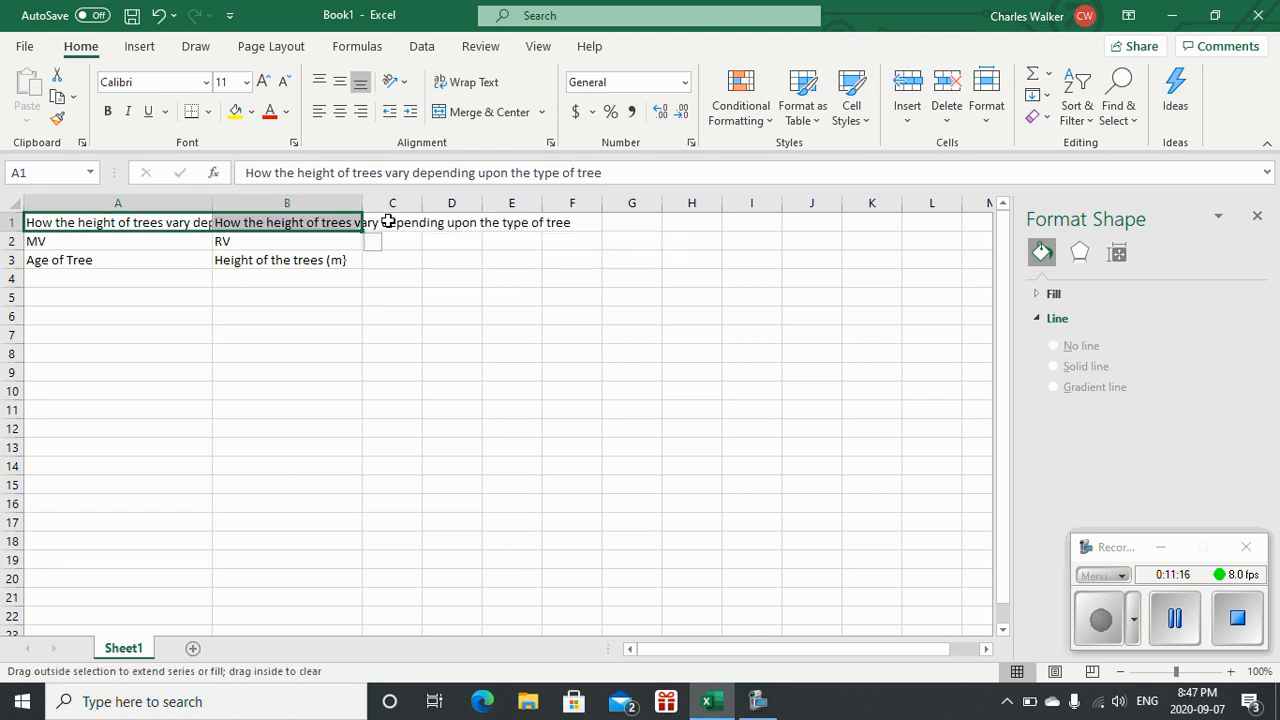
# Undo the title fill so that B1 is empty and the table title stays only in A1.
pyautogui.click(388, 222)
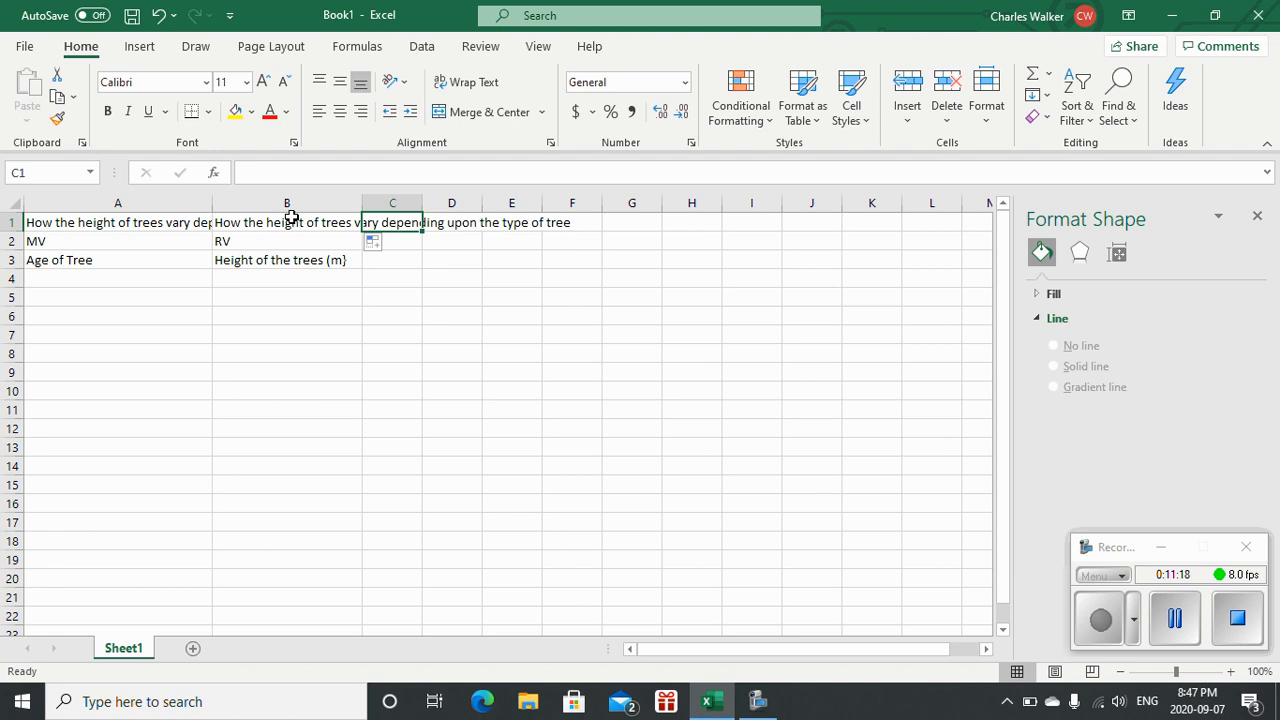
pyautogui.hotkey('ctrl', 'z')
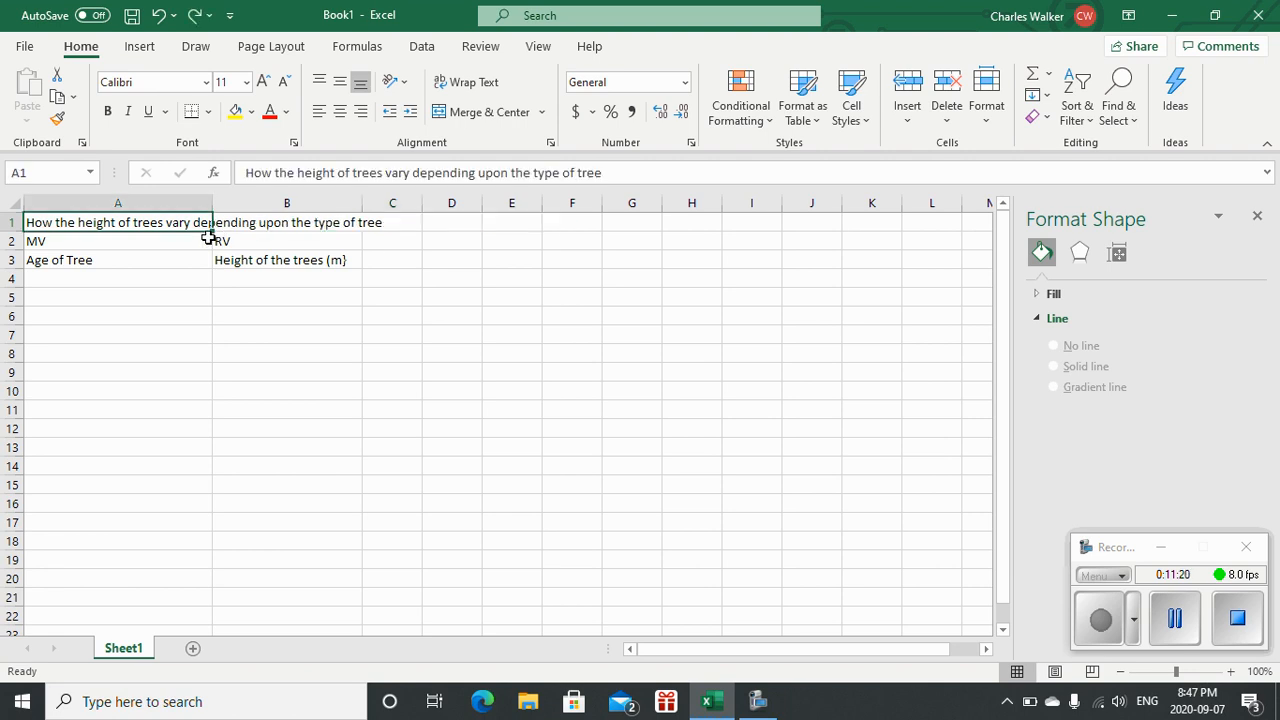
pyautogui.click(350, 224)
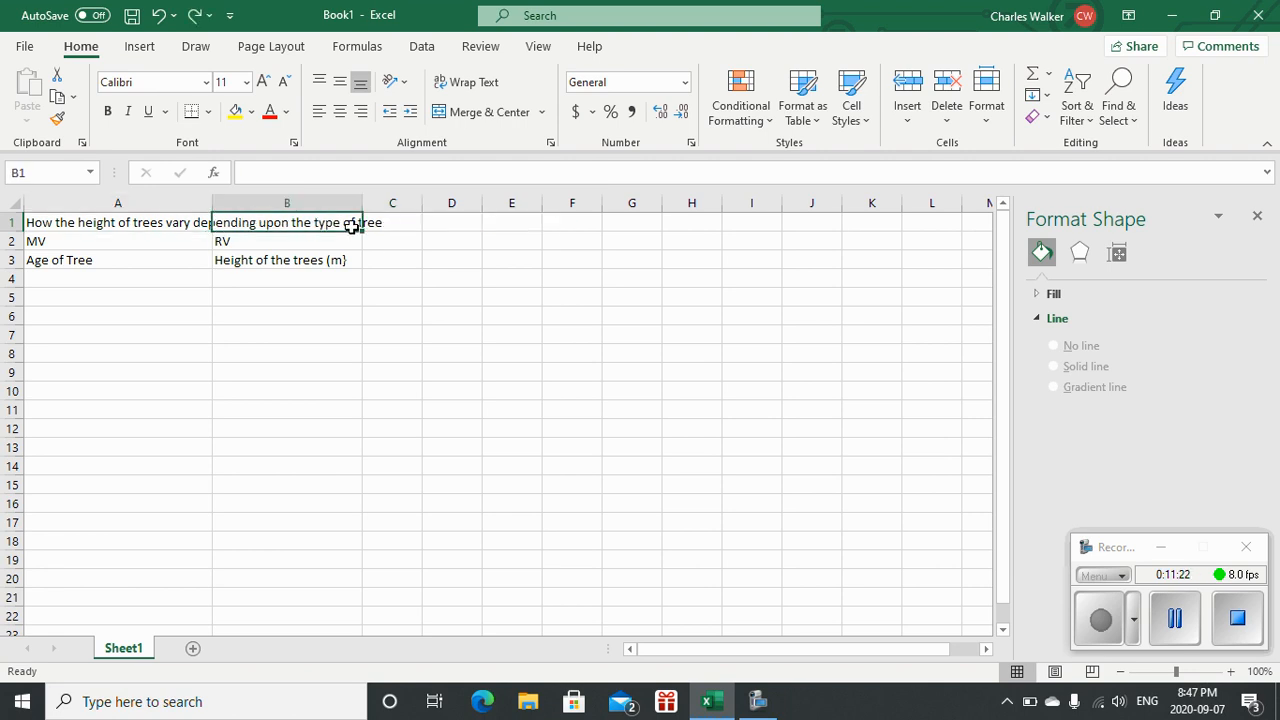
pyautogui.press('Delete')
pyautogui.click(172, 226)
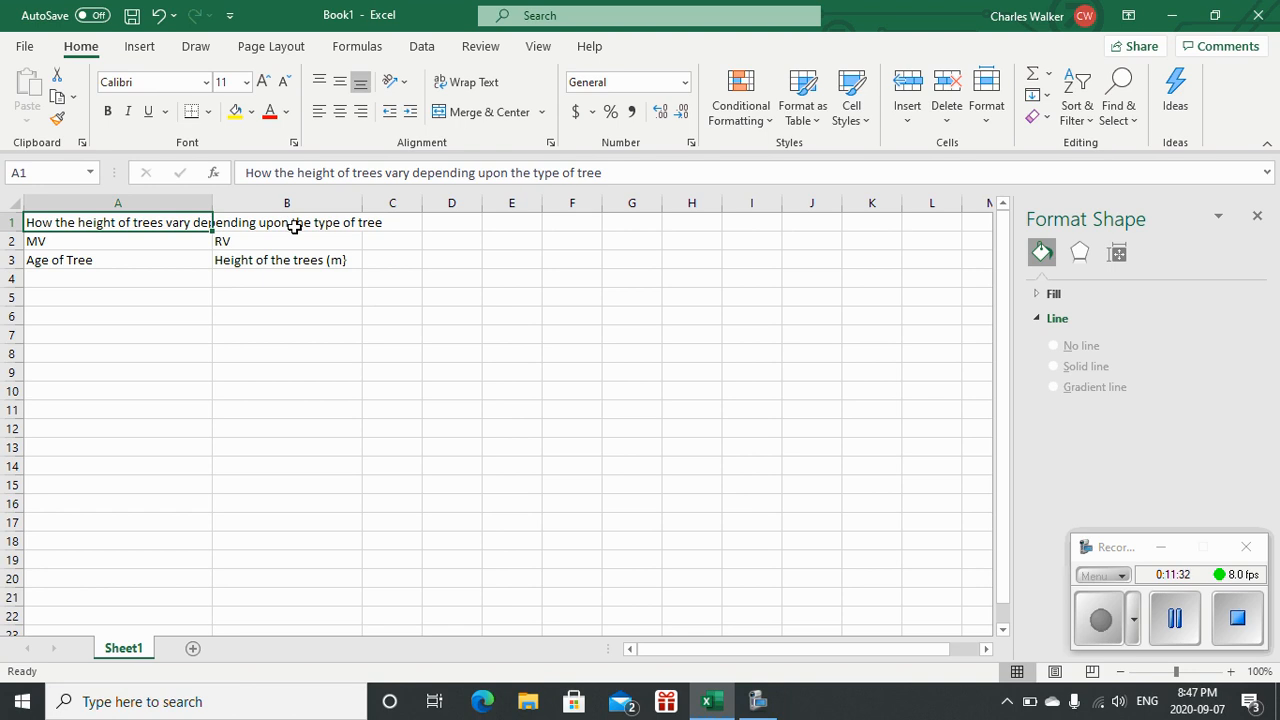
# Enter the tree ages 1 through 10 in A4:A13 under the age header.
pyautogui.click(76, 283)
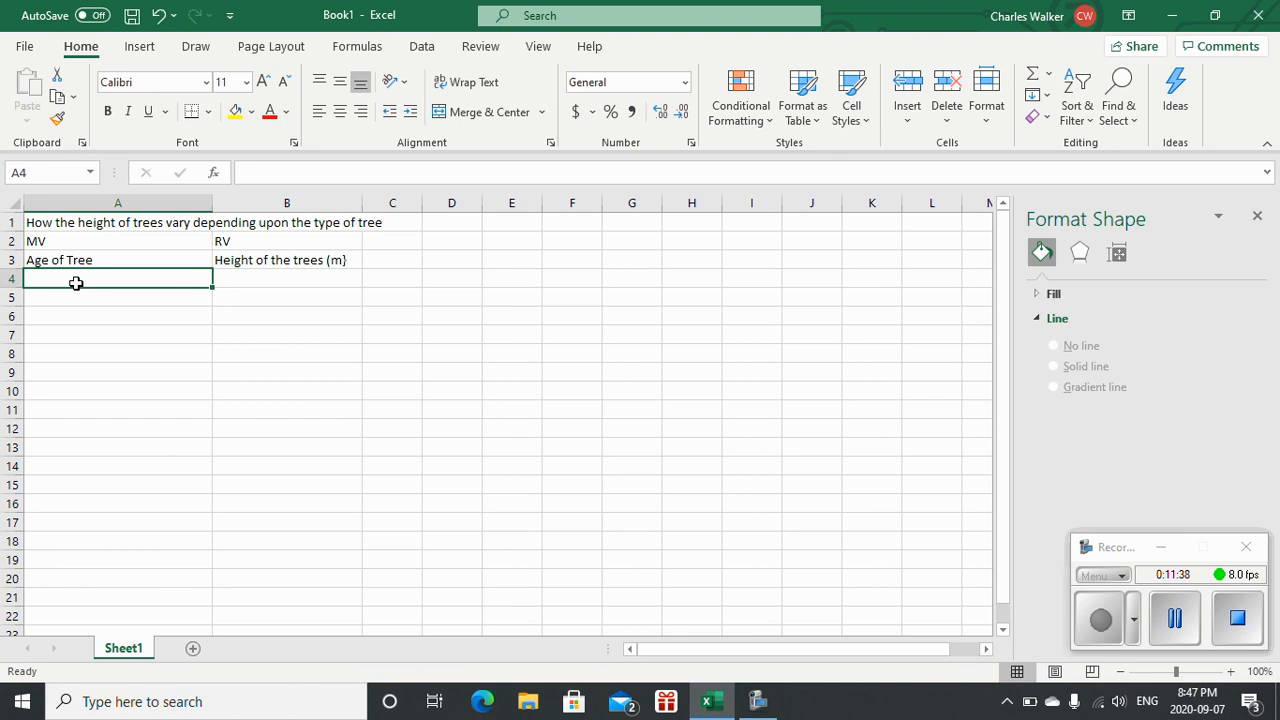
pyautogui.write('1')
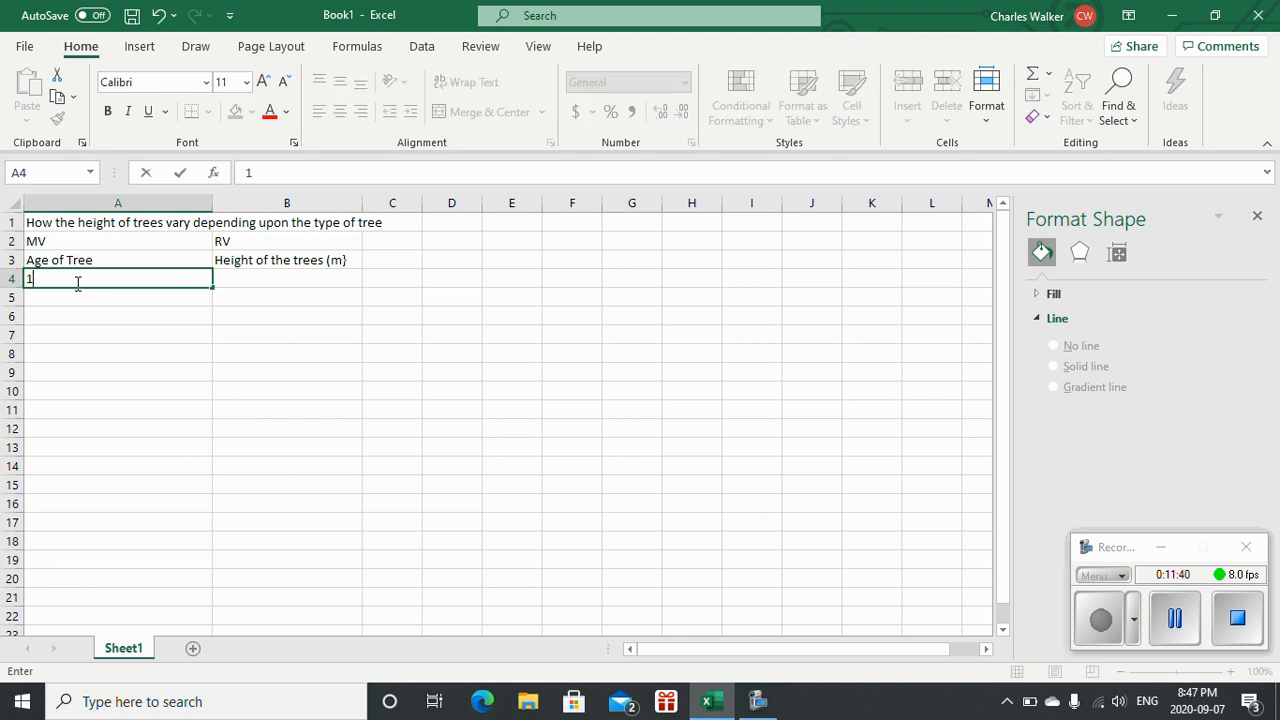
pyautogui.press('Return')
pyautogui.write('2 ')
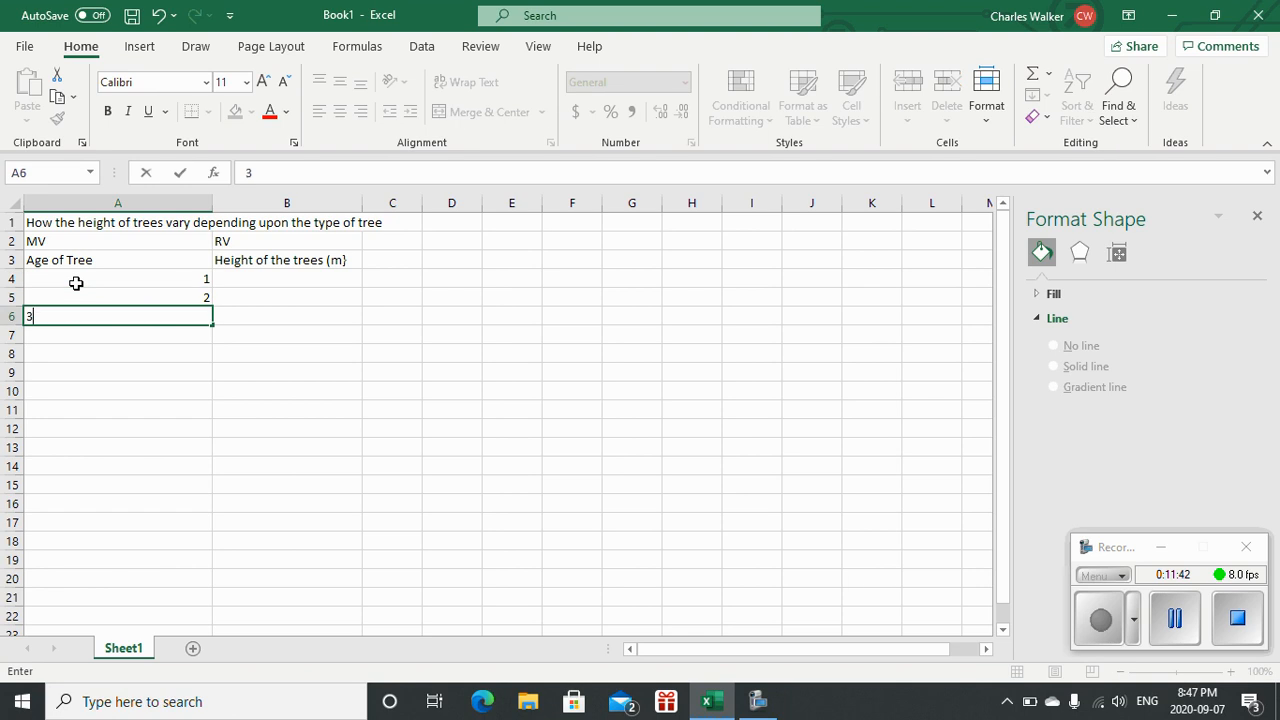
pyautogui.write('3 4 5 6 7')
pyautogui.press('Return')
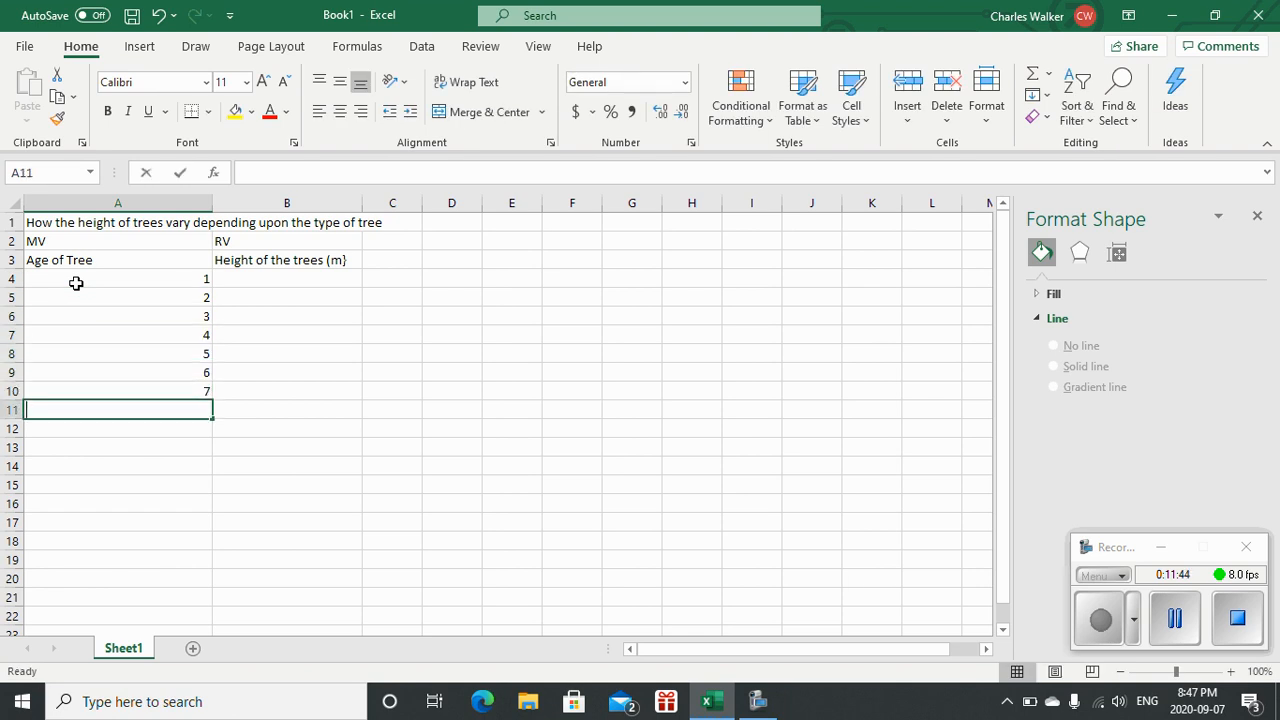
pyautogui.write('8')
pyautogui.press('Return')
pyautogui.write('9')
pyautogui.press('Return')
pyautogui.write('10')
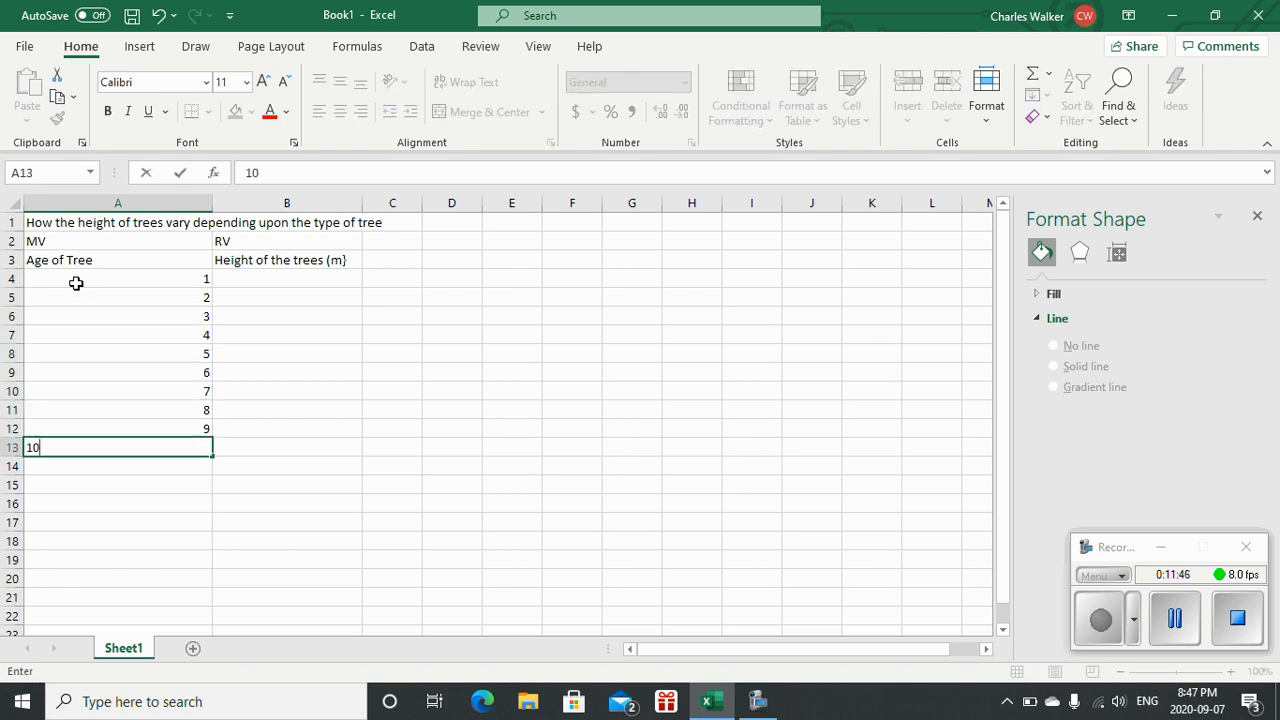
pyautogui.press('Return')
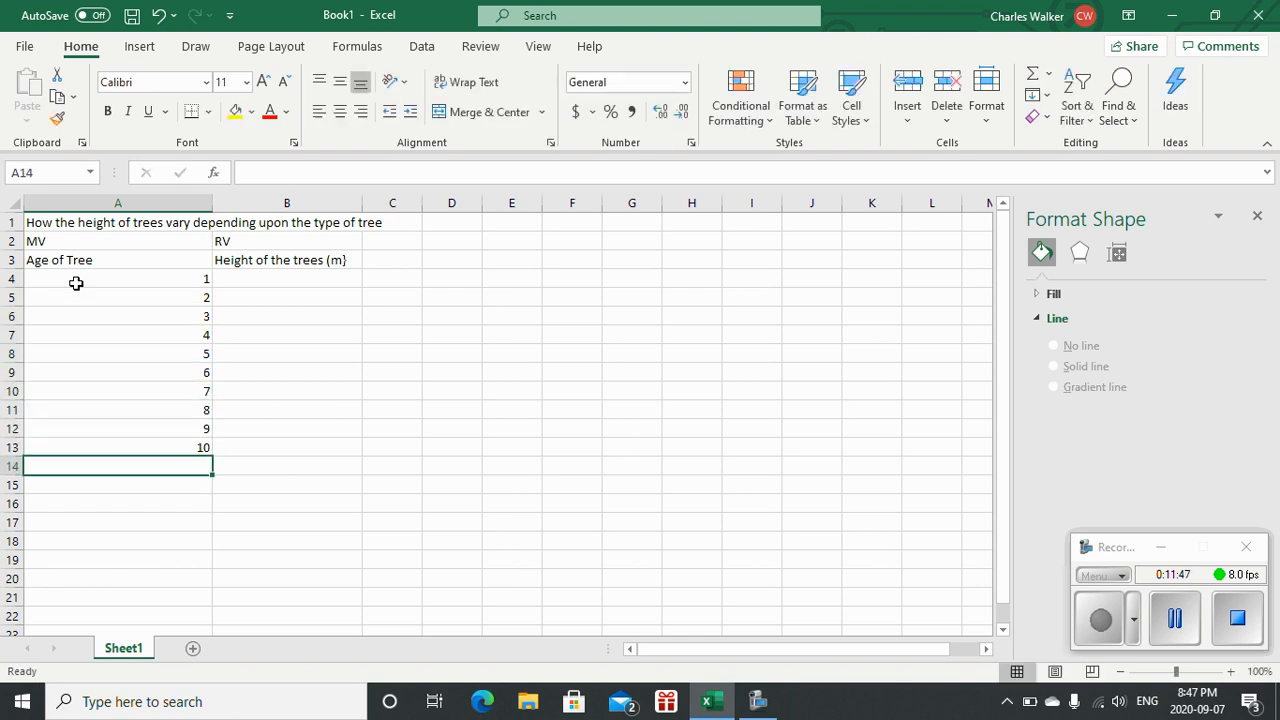
# Change the column header in A3 to "Age of Aspen Poplar Trees".
pyautogui.click(242, 280)
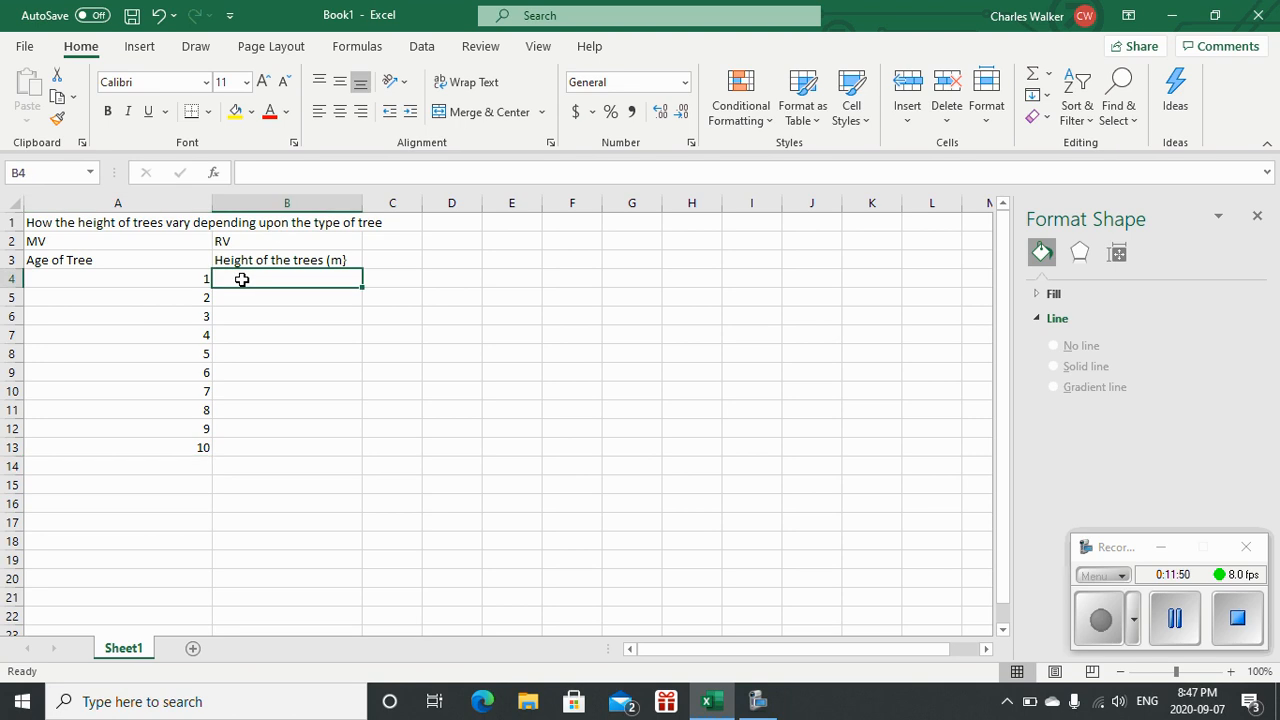
pyautogui.click(72, 261)
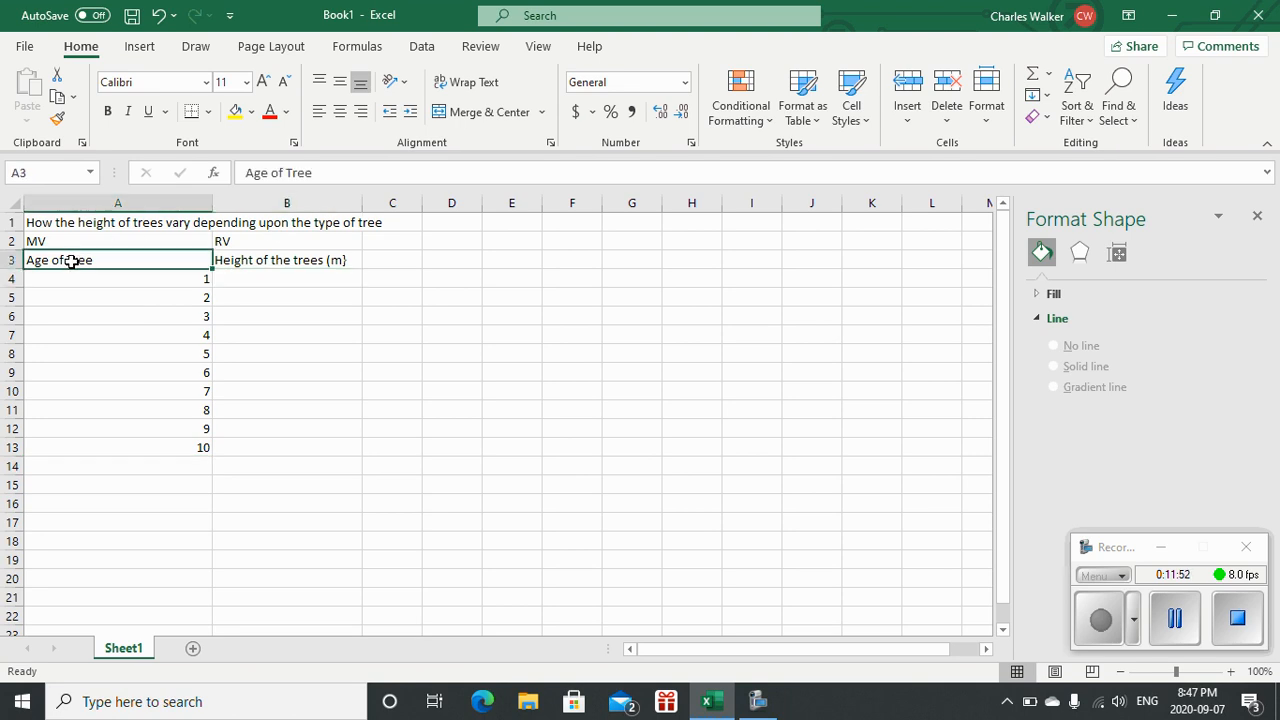
pyautogui.doubleClick(72, 260)
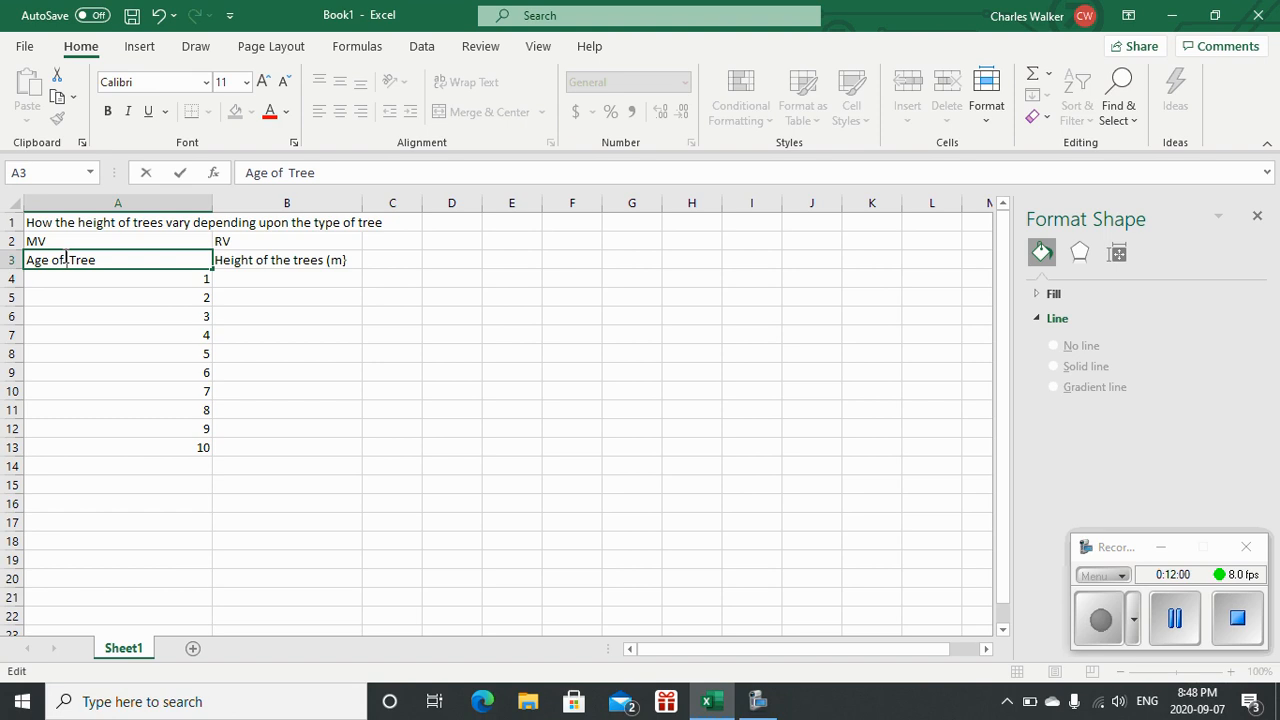
pyautogui.write('Aspen P')
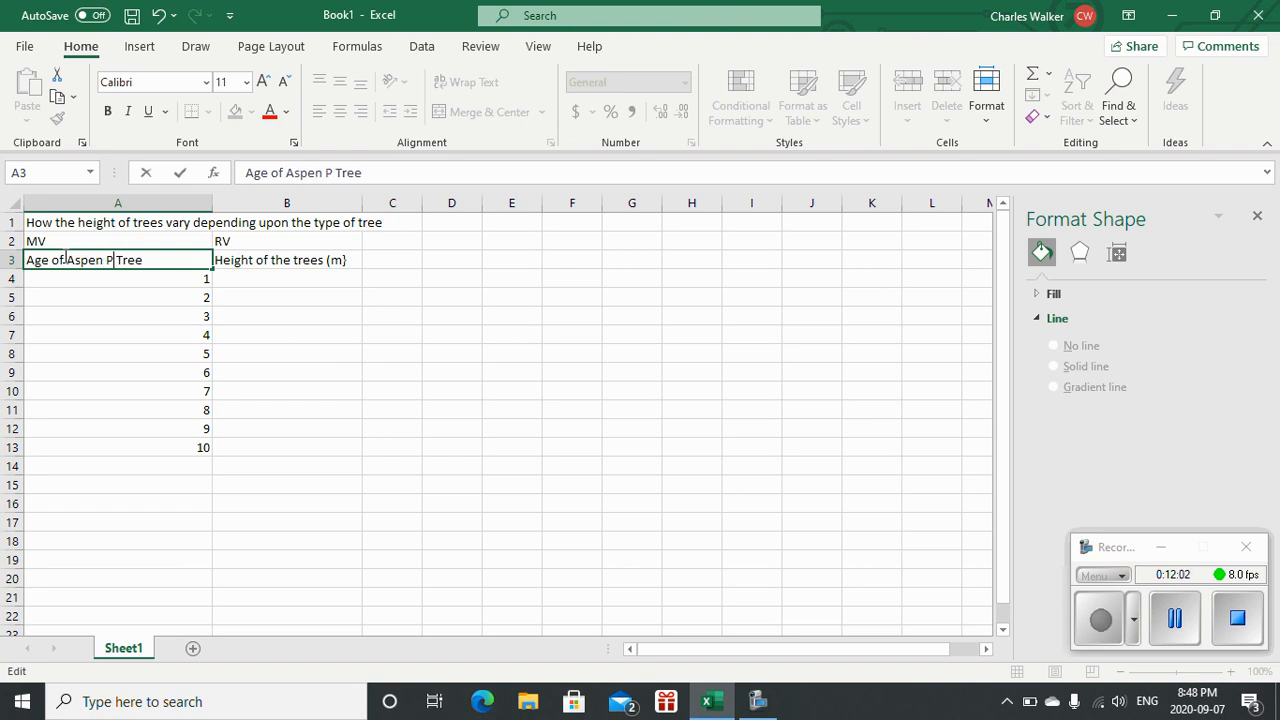
pyautogui.write('oplar')
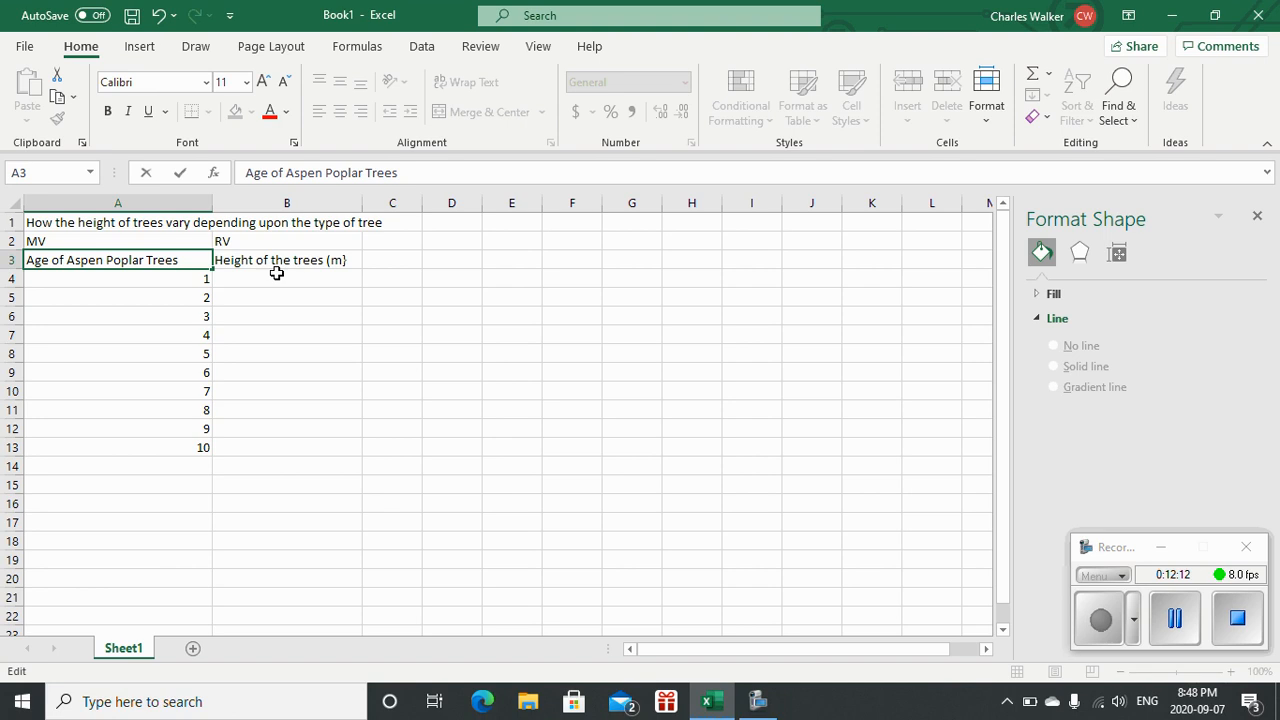
# Enter the tree heights 0.5, 1.2 and 3.3 in B4:B6 for ages 1 to 3.
pyautogui.click(260, 281)
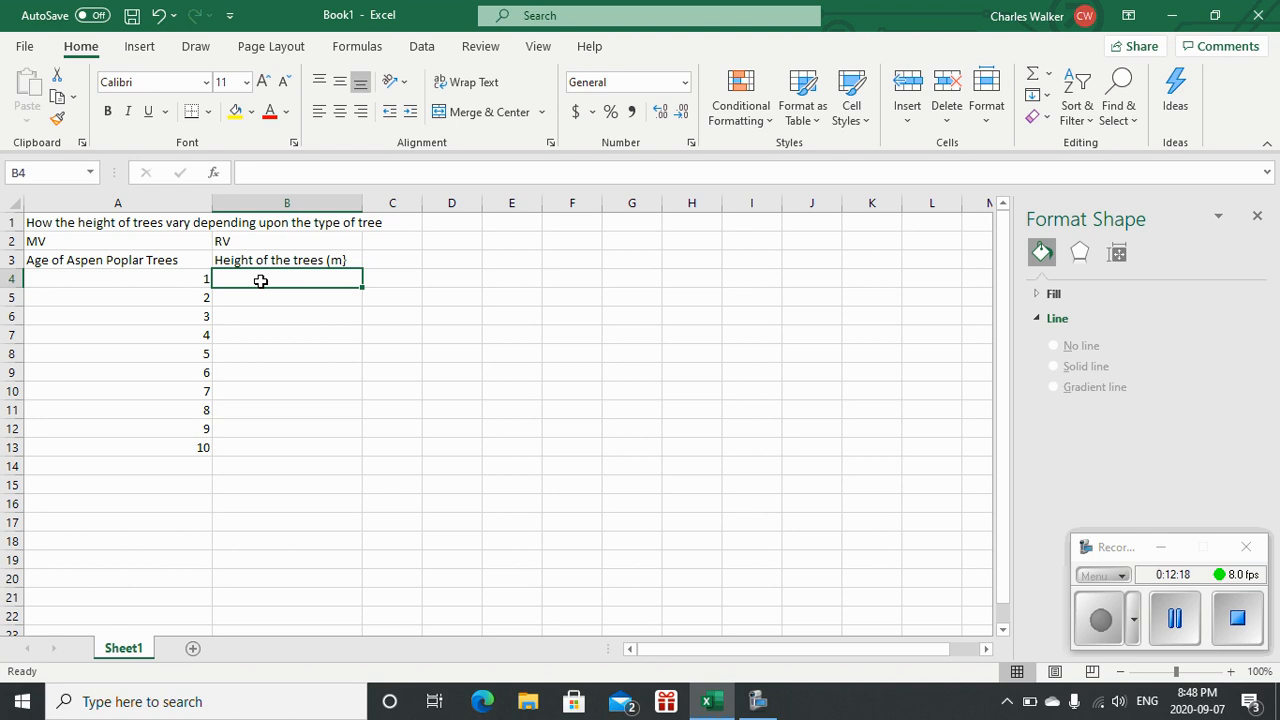
pyautogui.write('0.5')
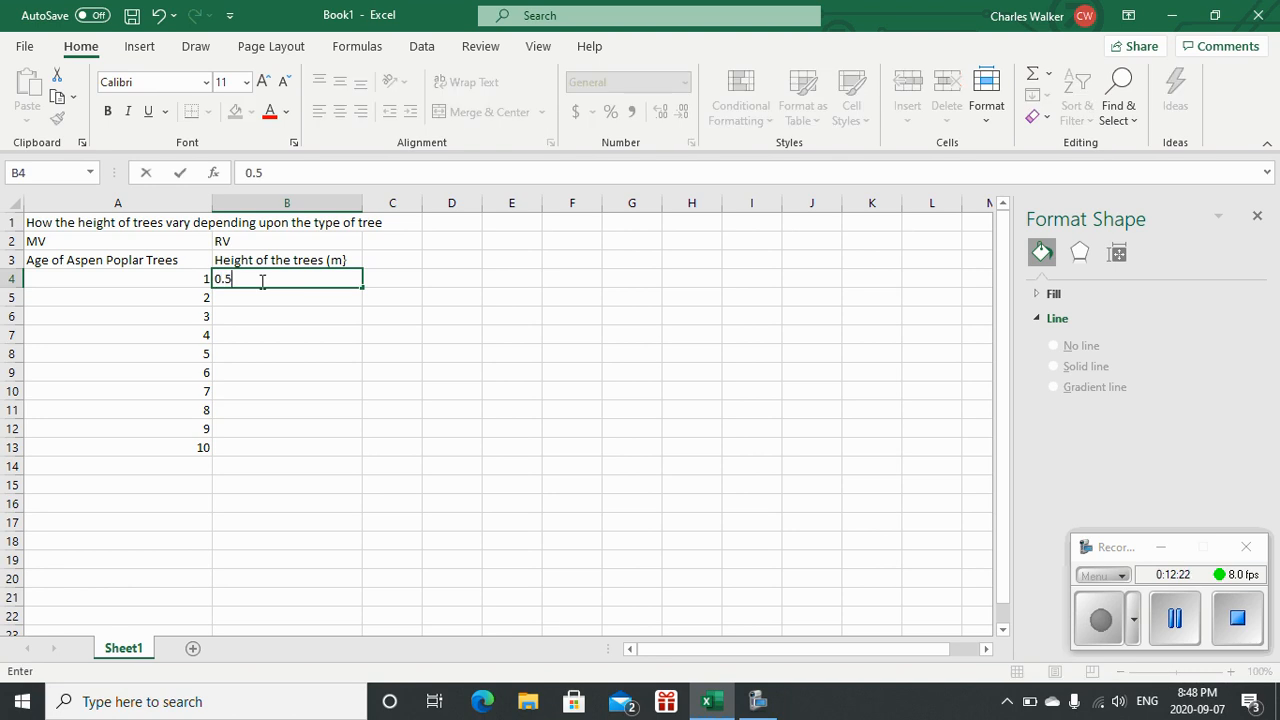
pyautogui.moveTo(262, 282); pyautogui.dragTo(206, 337)
pyautogui.press('Down')
pyautogui.click(278, 297)
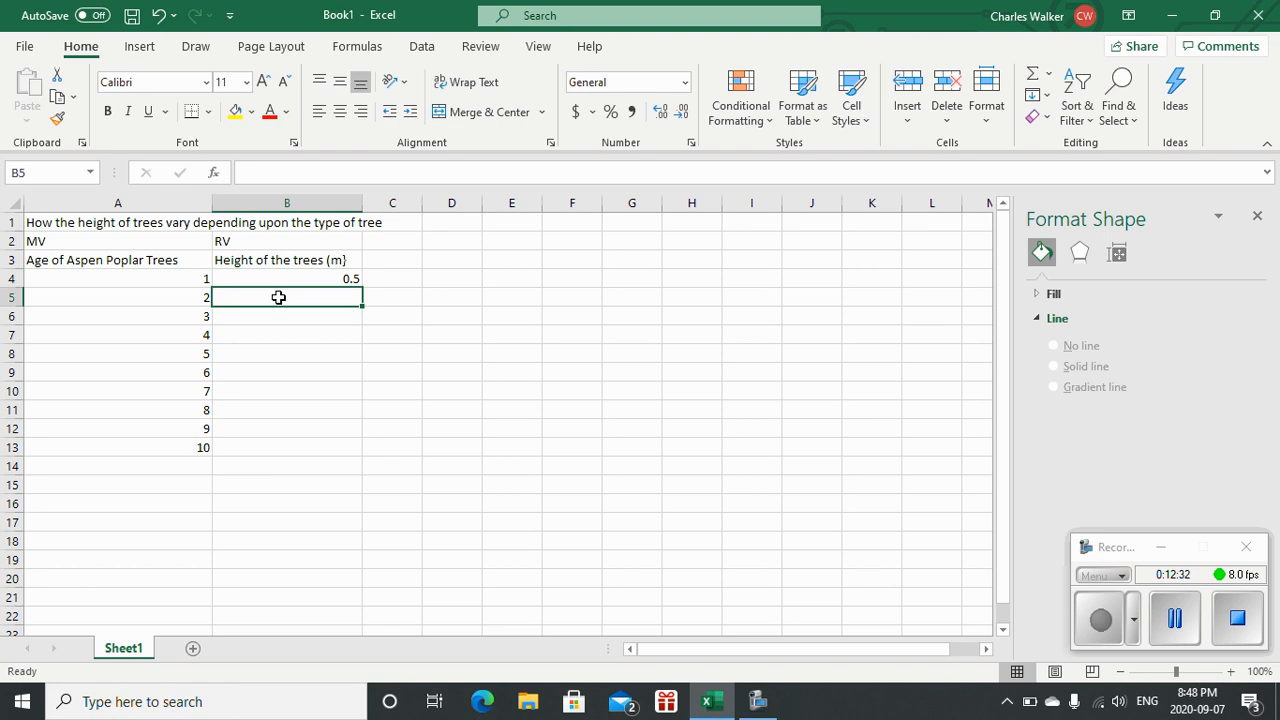
pyautogui.write('1.2')
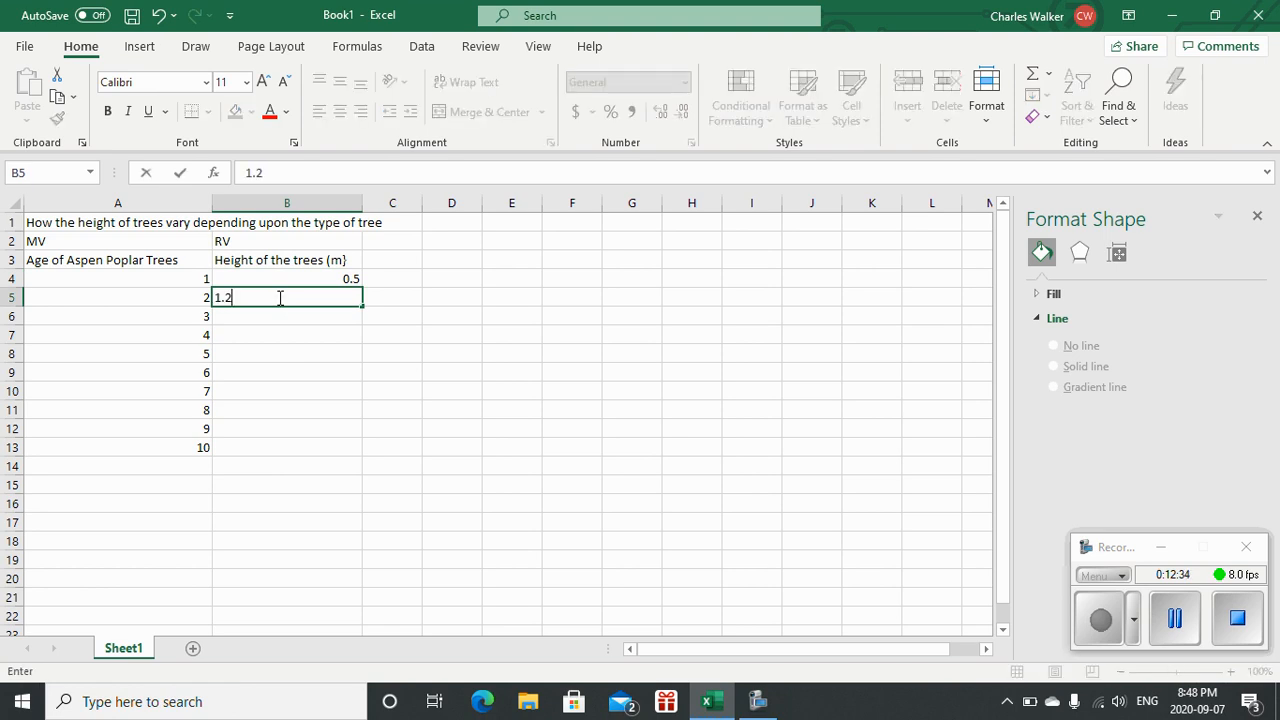
pyautogui.press('Return')
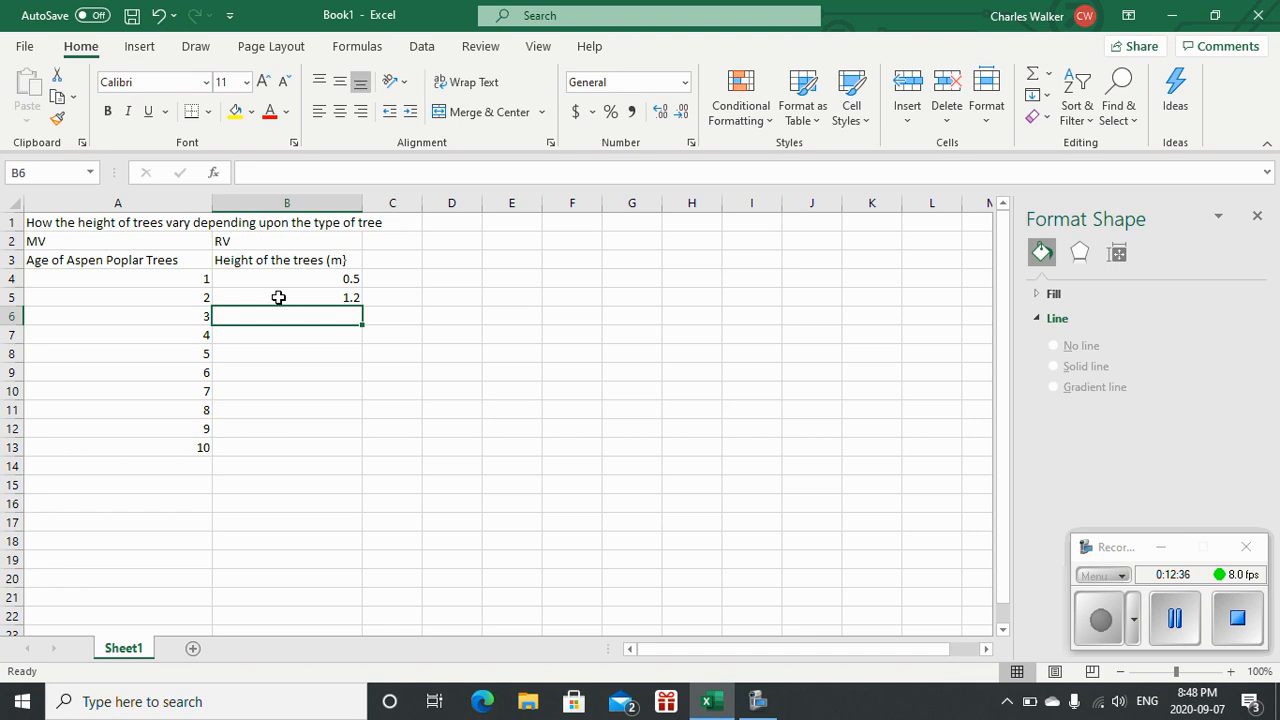
pyautogui.write('3.3')
pyautogui.press('Return')
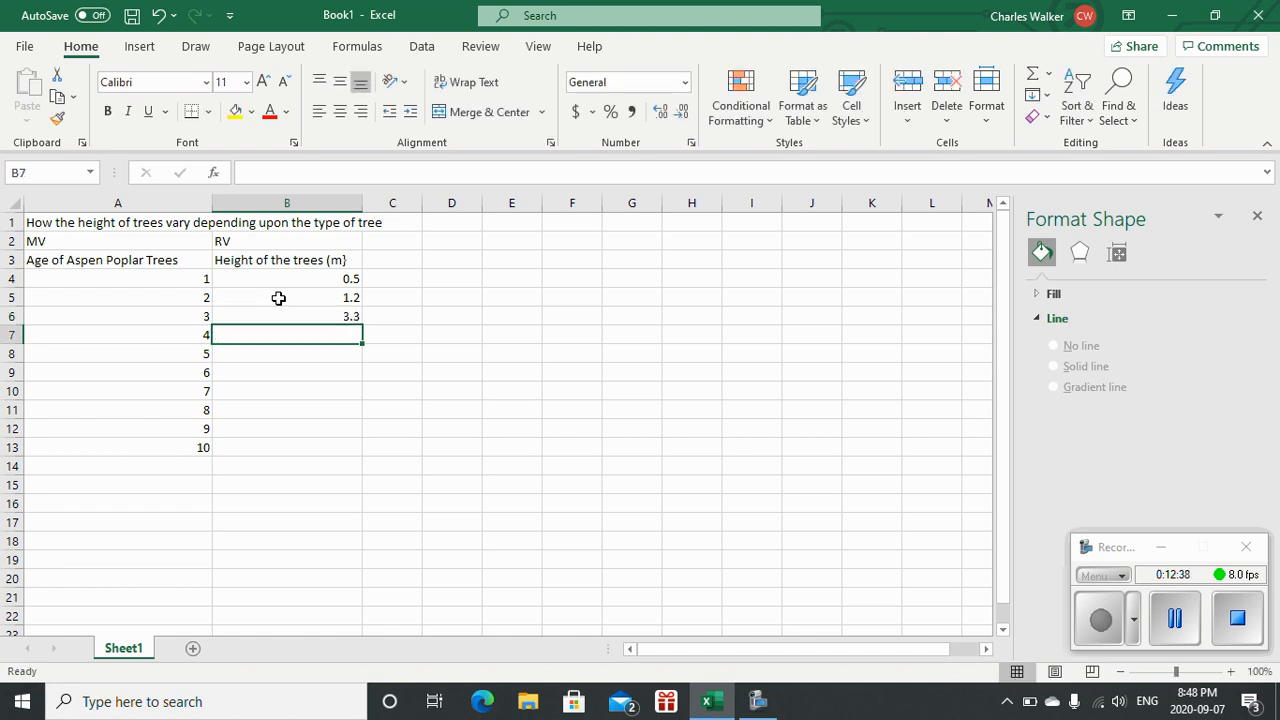
# Enter the tree heights 4.2, 6.1, 7.9 and 9.2 in B7:B10 for ages 4 to 7.
pyautogui.write('4.2')
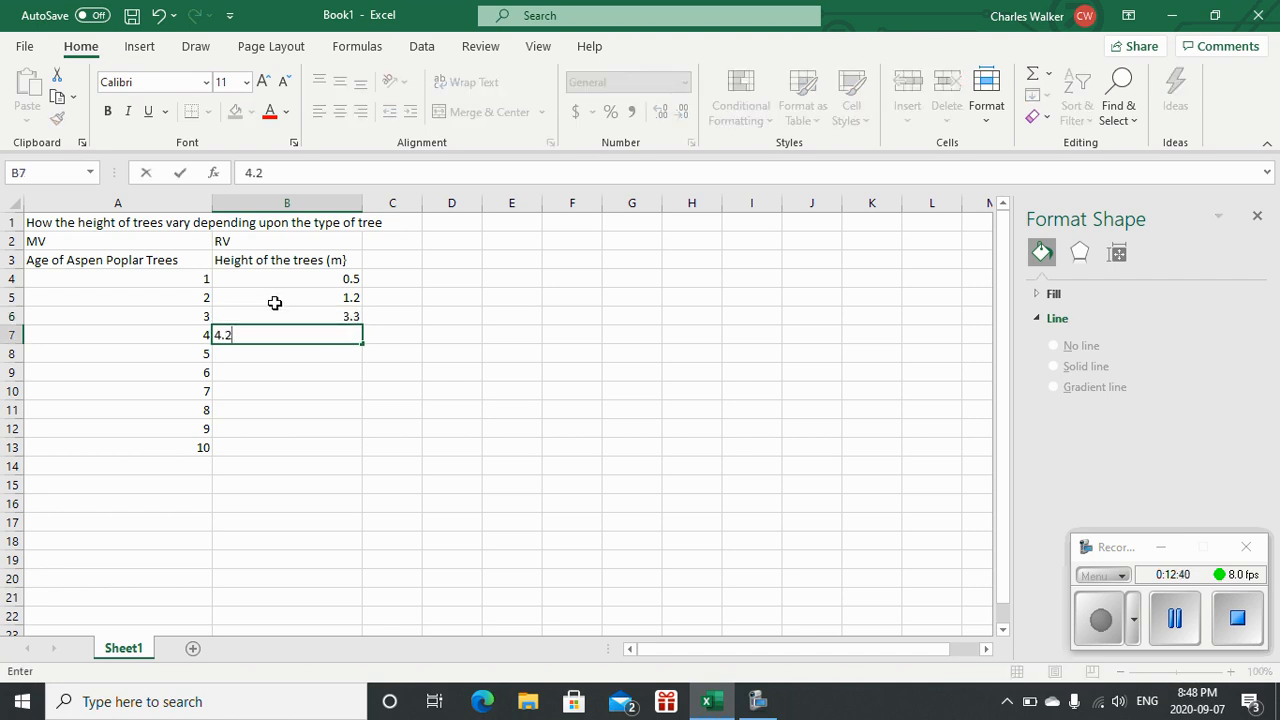
pyautogui.press('Return')
pyautogui.write('6.1')
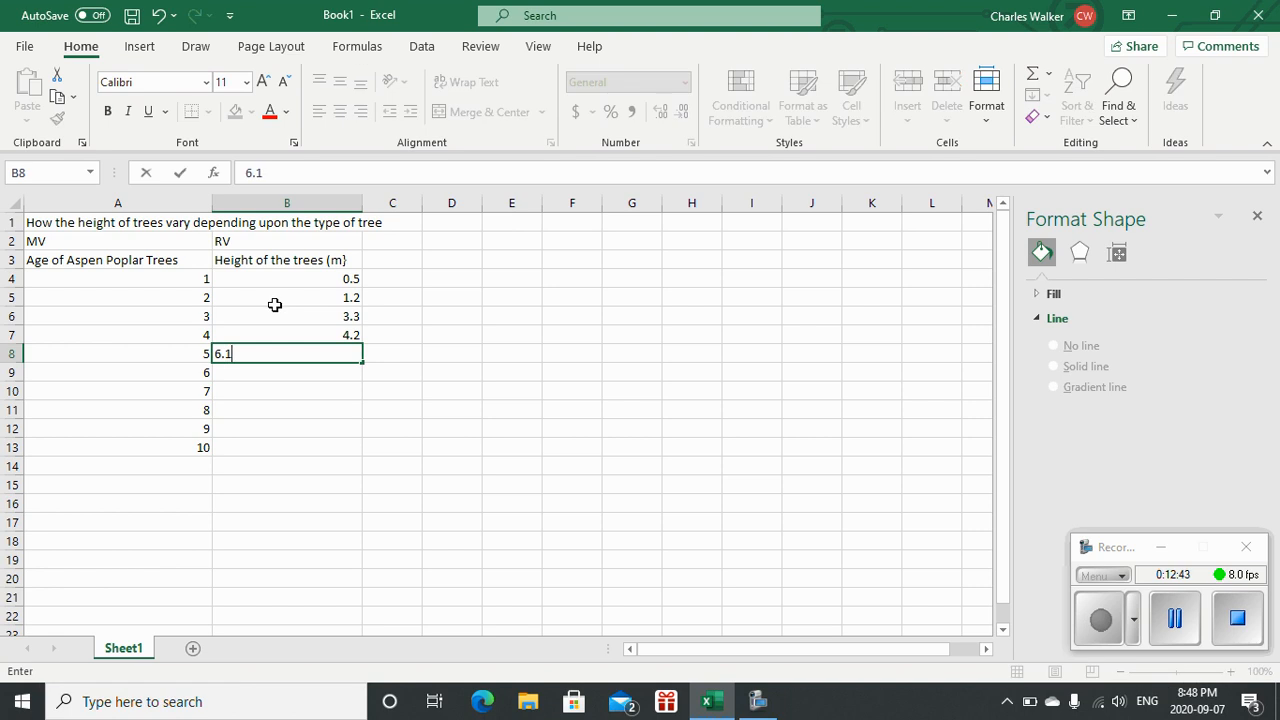
pyautogui.press('Return')
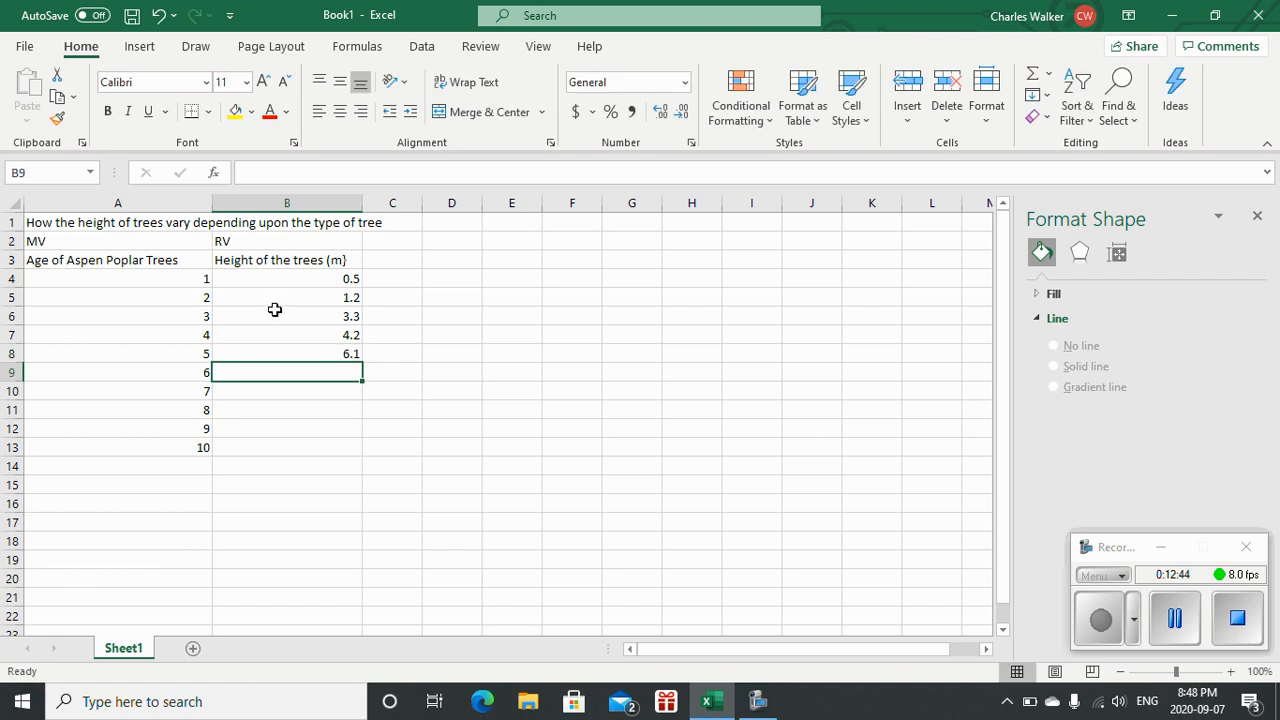
pyautogui.write('7.')
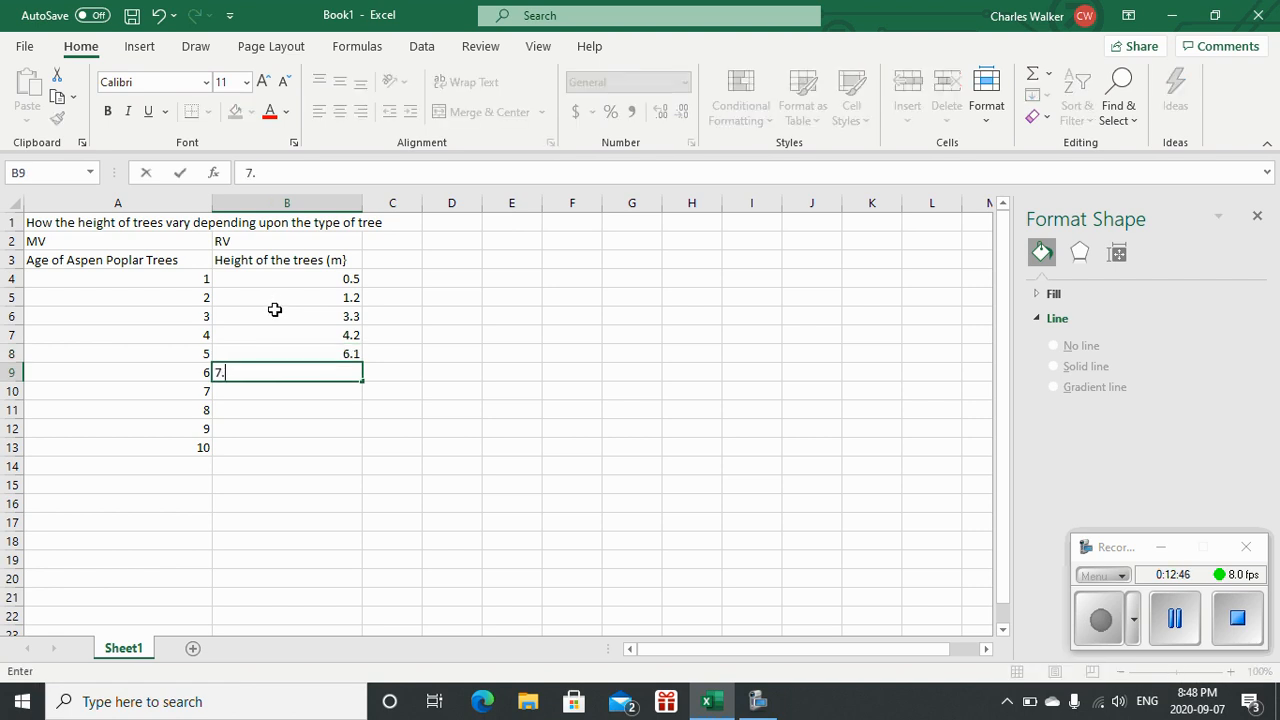
pyautogui.write('9')
pyautogui.press('Return')
pyautogui.write('9')
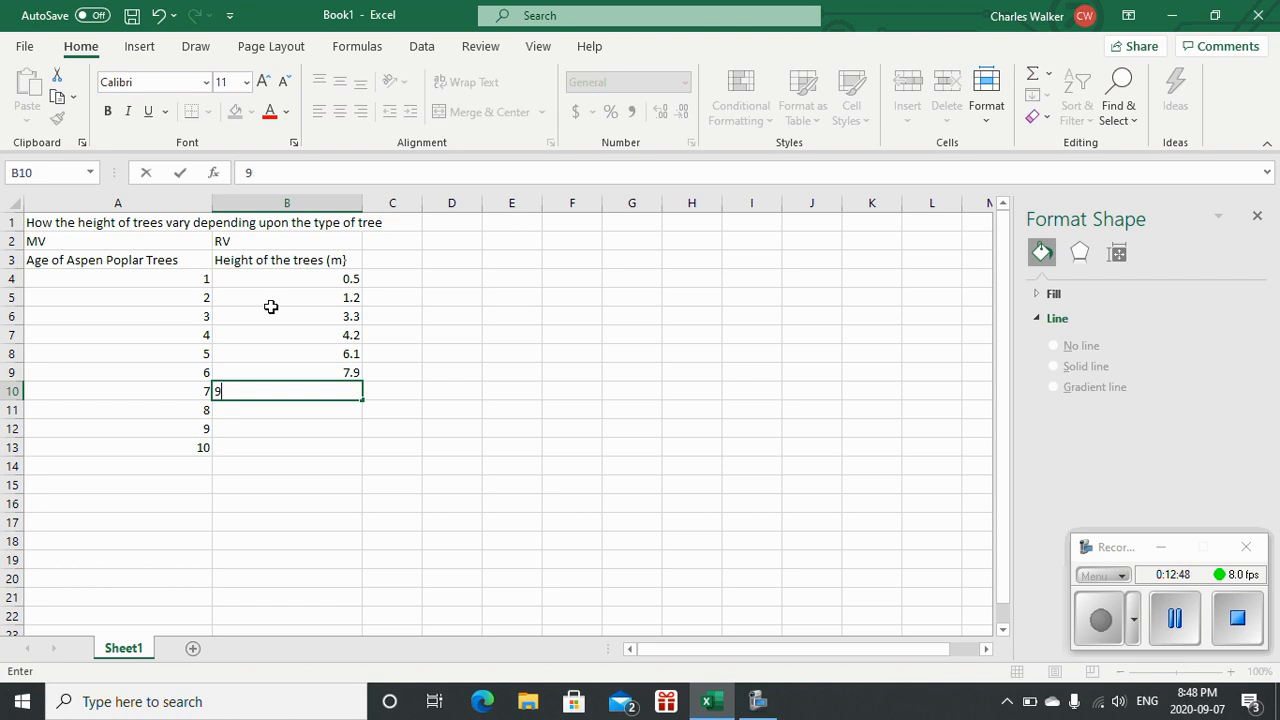
pyautogui.write('.2')
pyautogui.click(272, 307)
pyautogui.write('1')
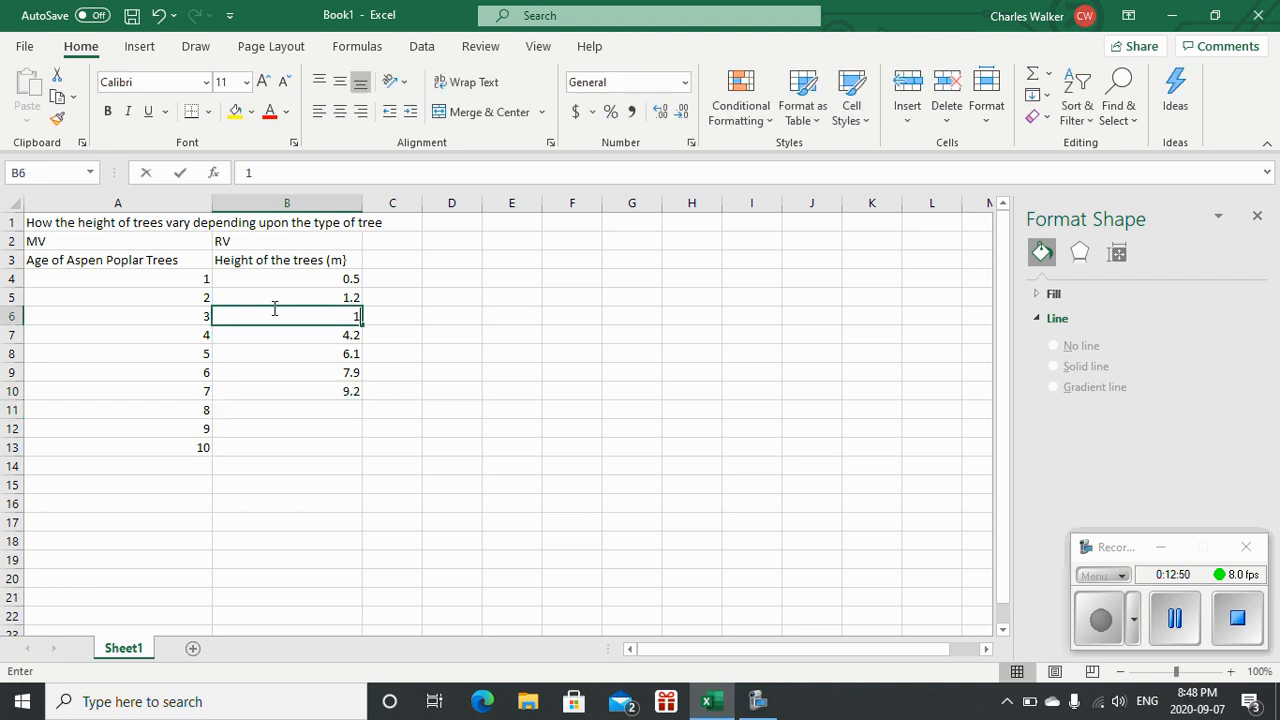
pyautogui.write('1.4')
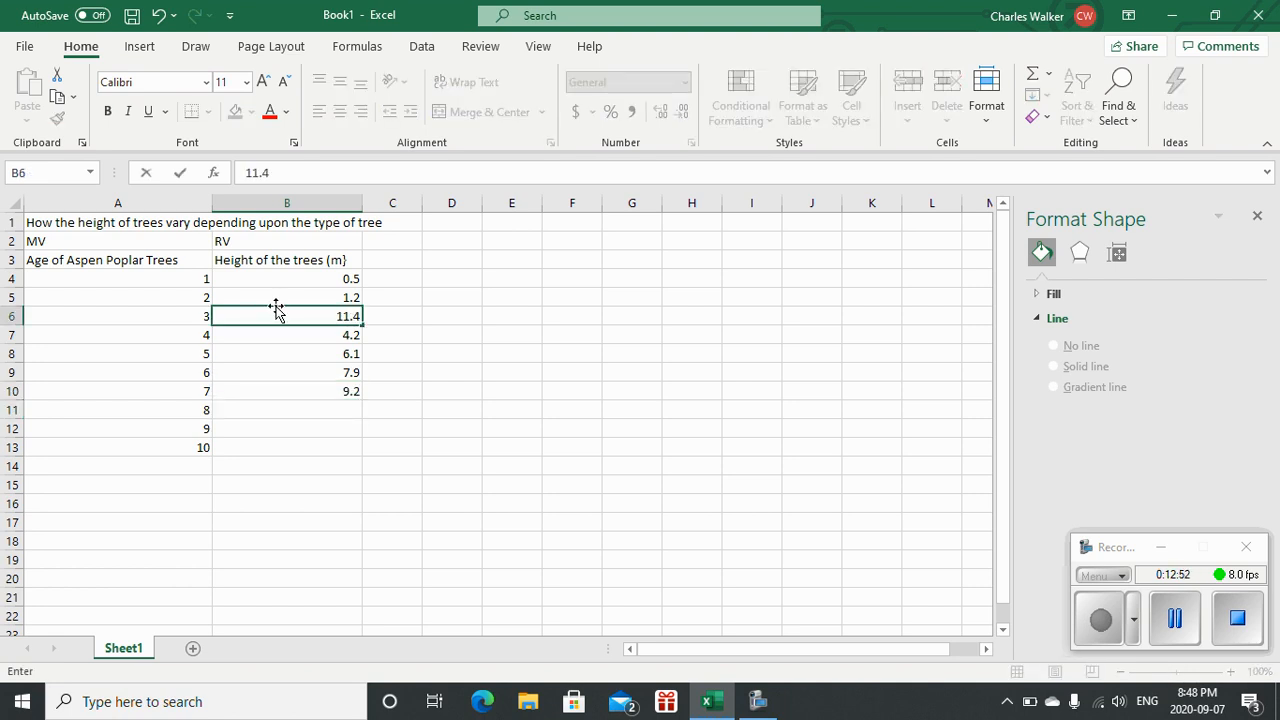
pyautogui.press('BackSpace')
pyautogui.press('Escape')
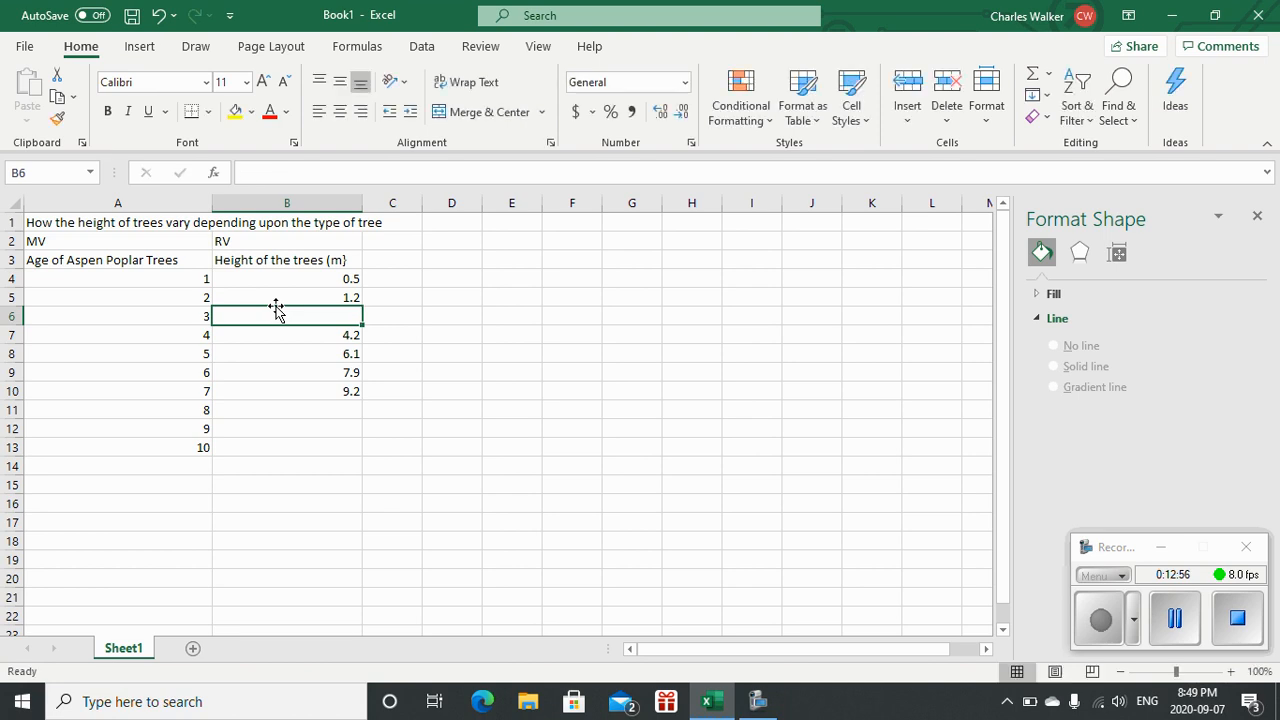
pyautogui.press('Up')
pyautogui.press('Up')
pyautogui.press('Up')
pyautogui.press('Up')
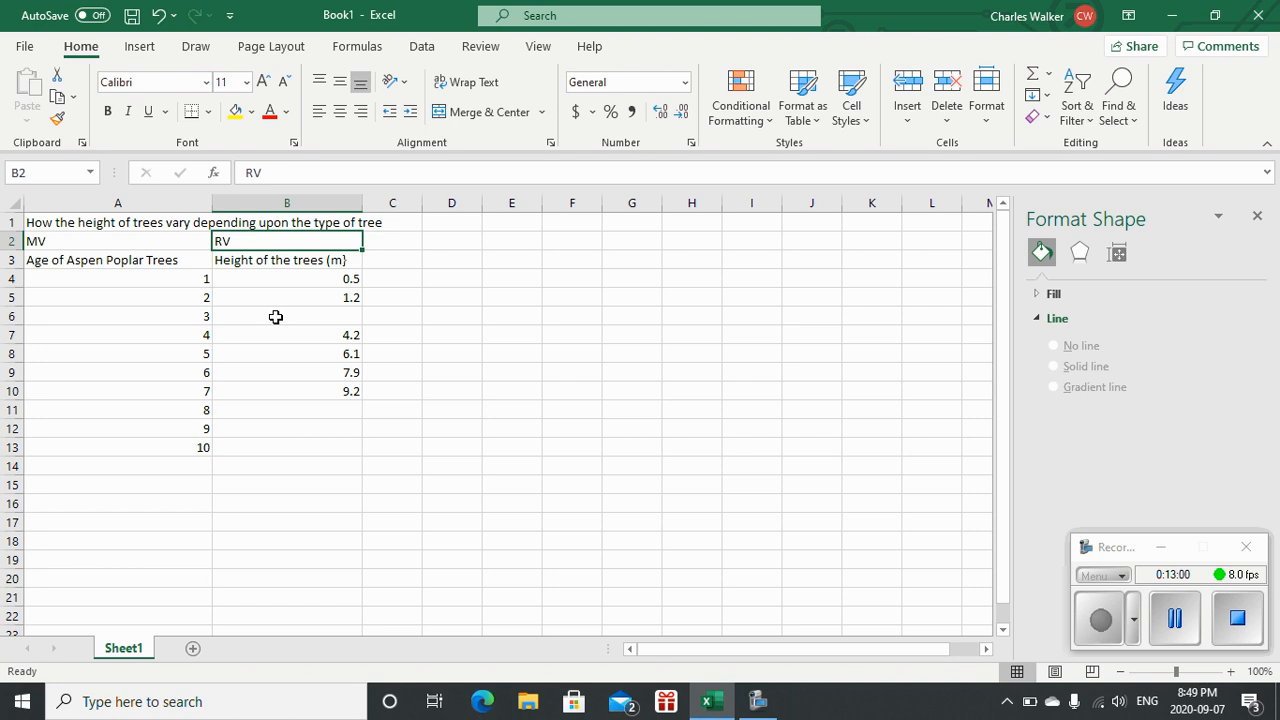
# Set the height of the 3-year-old tree in B6 to 3.1.
pyautogui.click(276, 316)
pyautogui.press('BackSpace')
pyautogui.write('3.1')
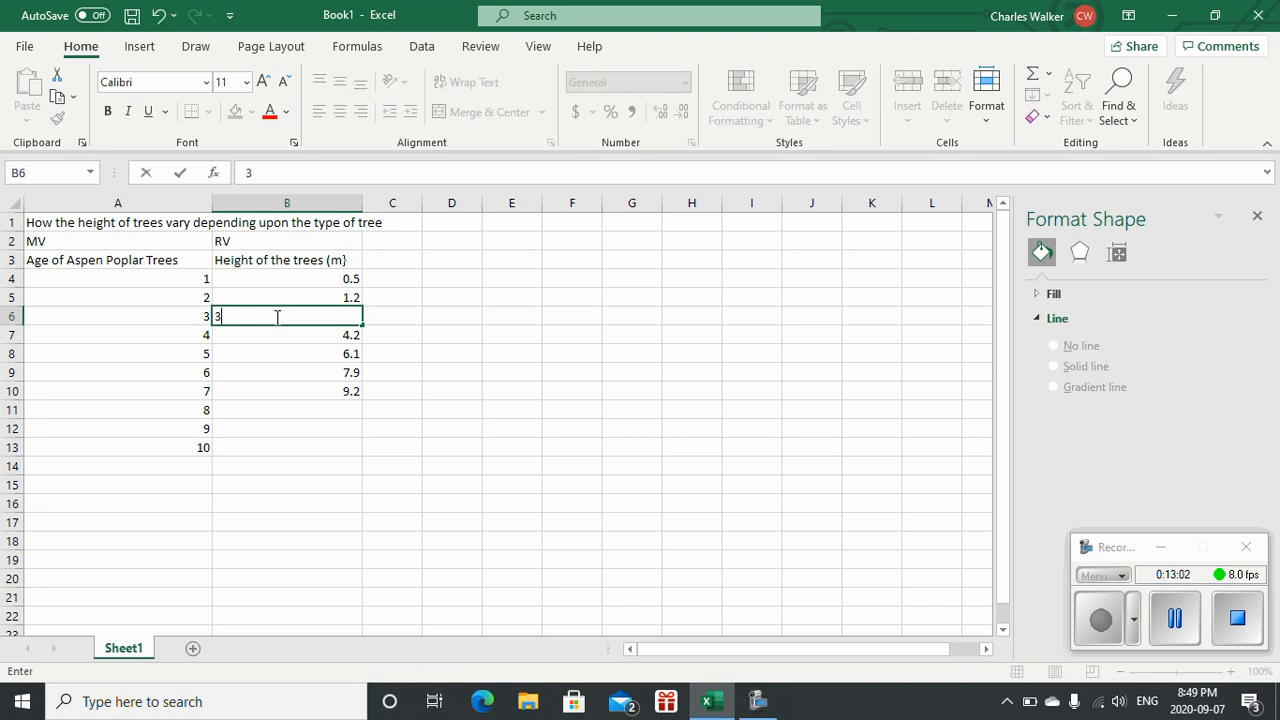
# Enter the tree heights 11.2, 13.1 and 14.0 in B11:B13 for ages 8 to 10.
pyautogui.click(316, 412)
pyautogui.write('11.2')
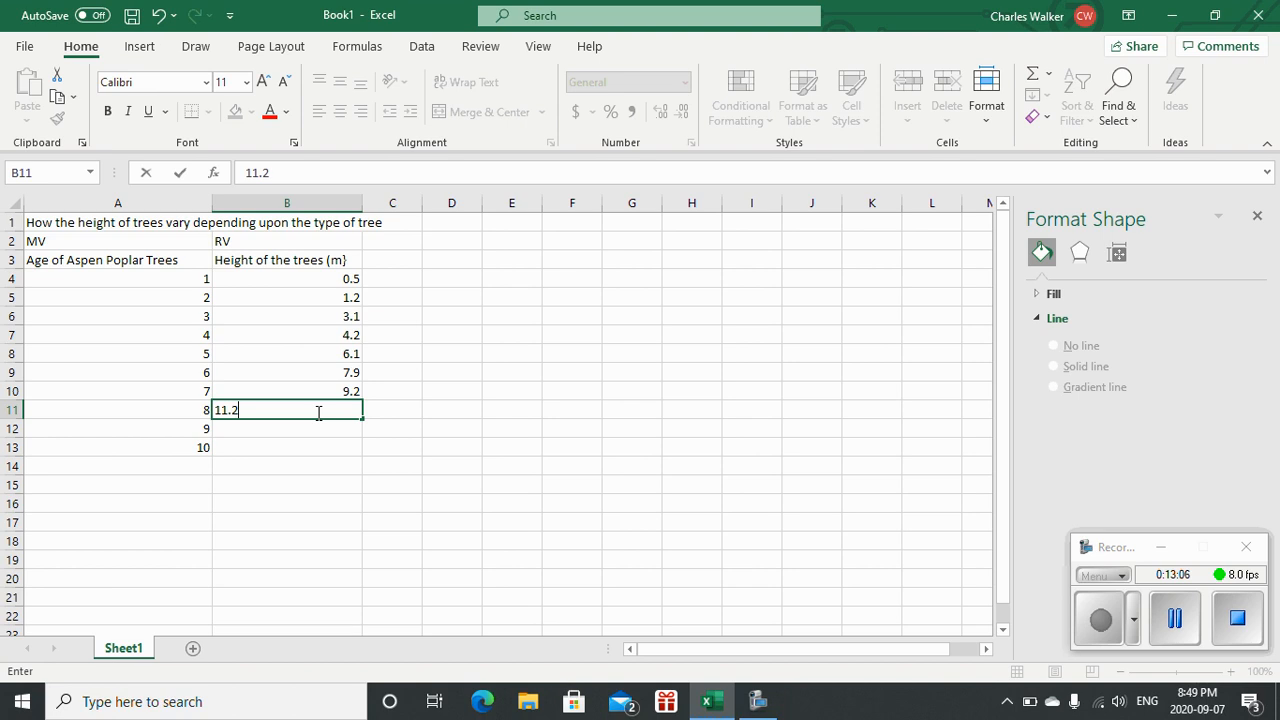
pyautogui.press('Return')
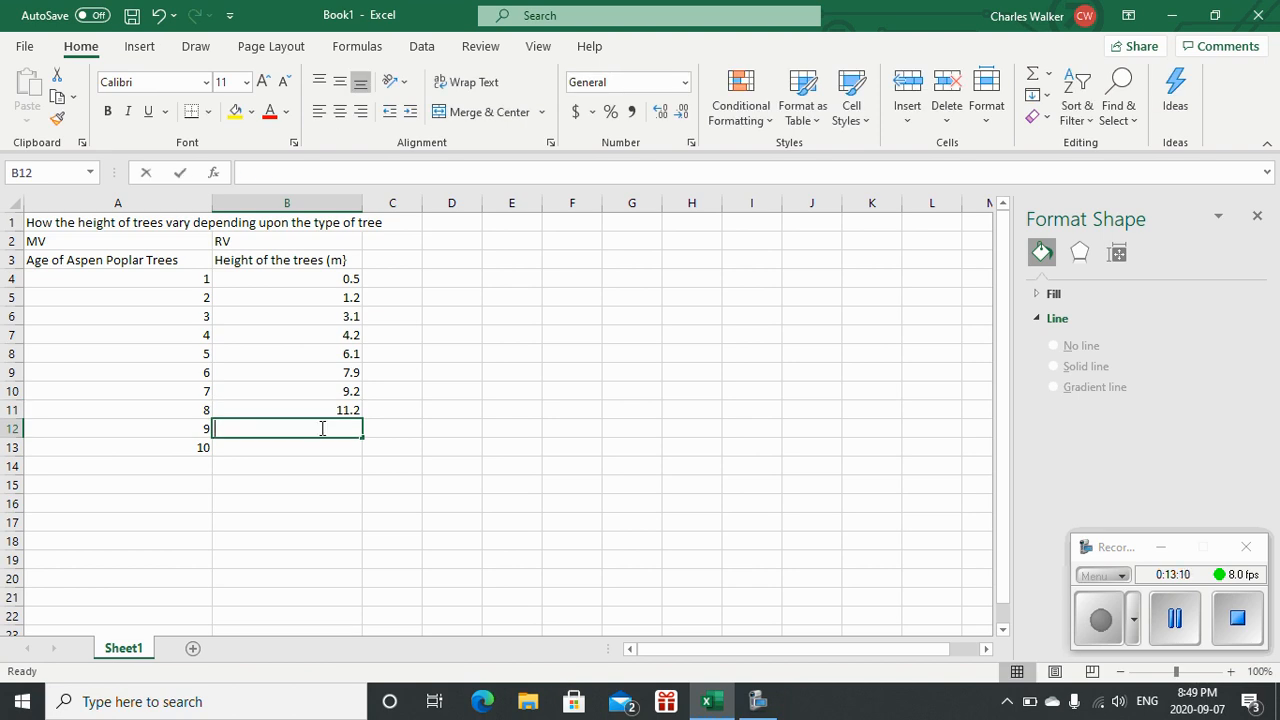
pyautogui.write('13.1')
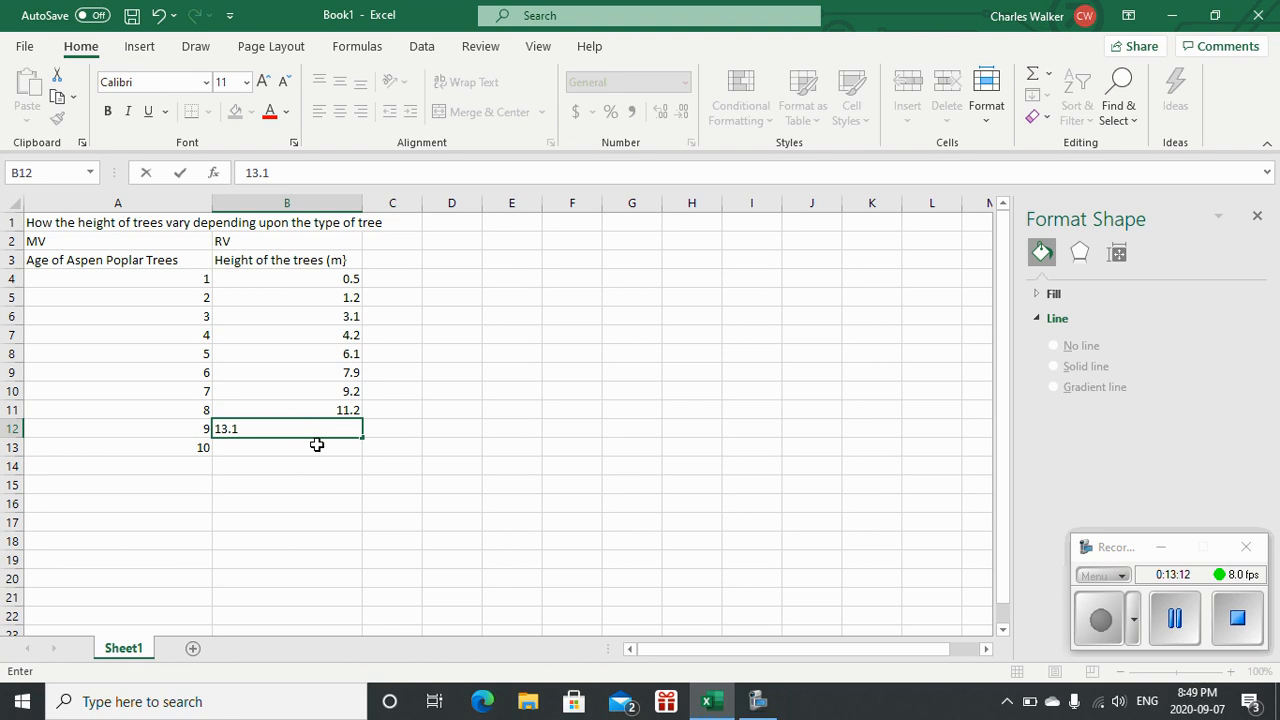
pyautogui.click(316, 449)
pyautogui.write('1')
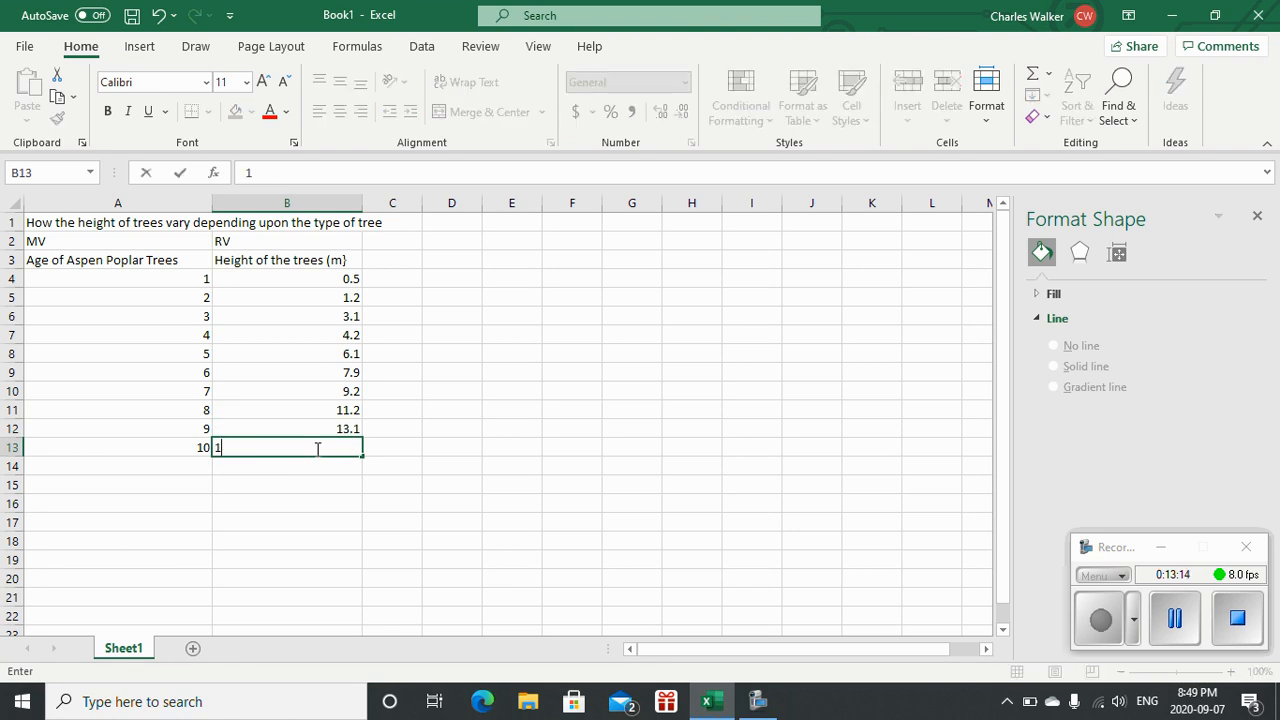
pyautogui.write('4.0')
pyautogui.click(400, 394)
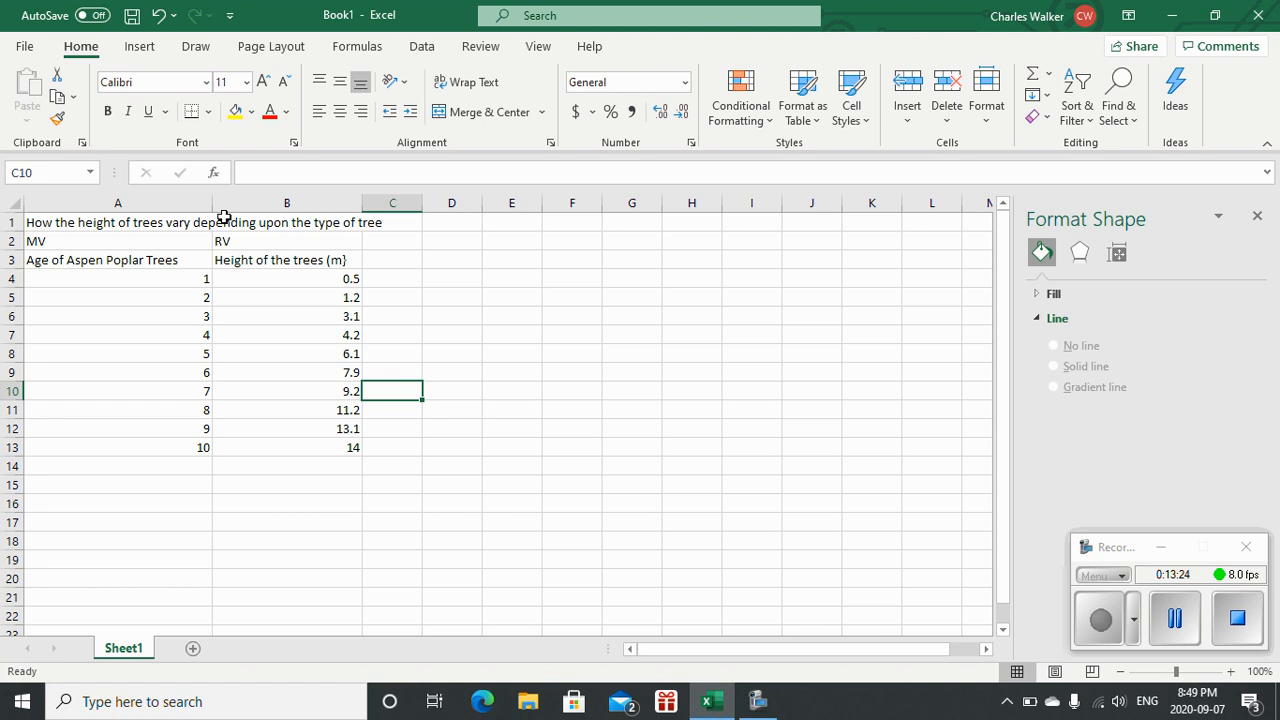
# Insert a line chart of the heights in B4:B13 and place it beside the table, clear of the data.
pyautogui.moveTo(322, 278); pyautogui.dragTo(352, 446)
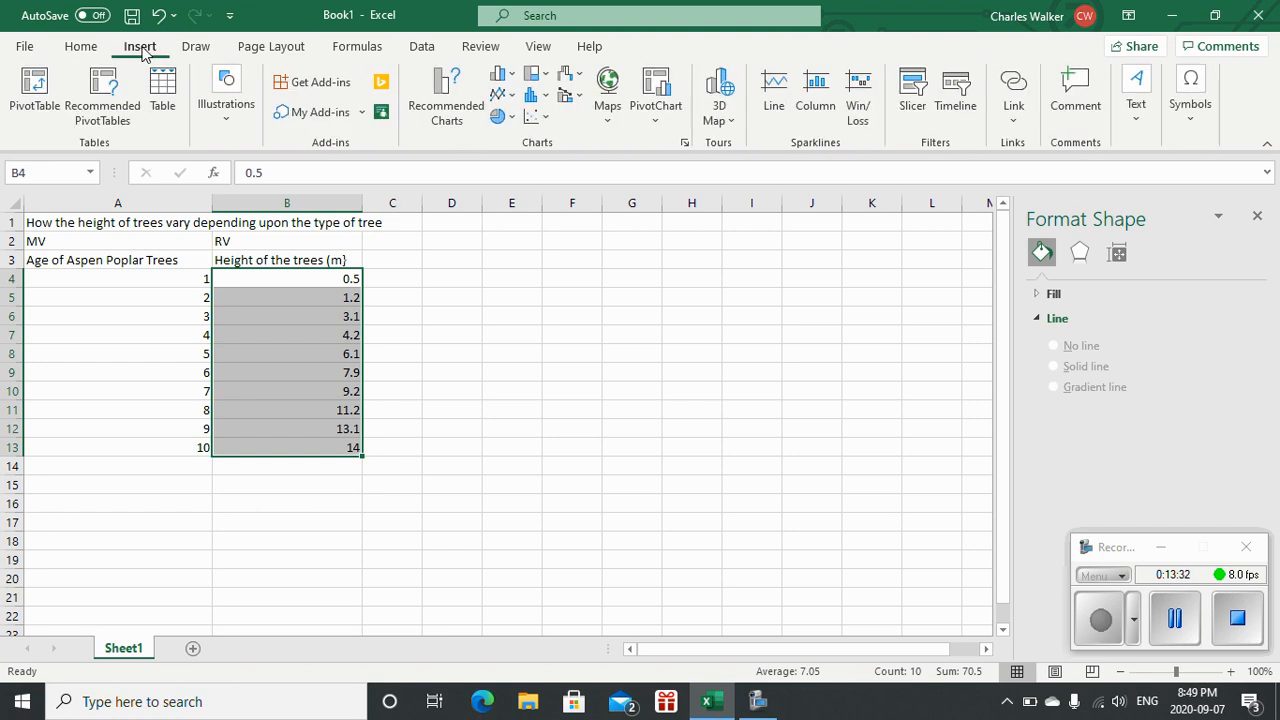
pyautogui.click(503, 100)
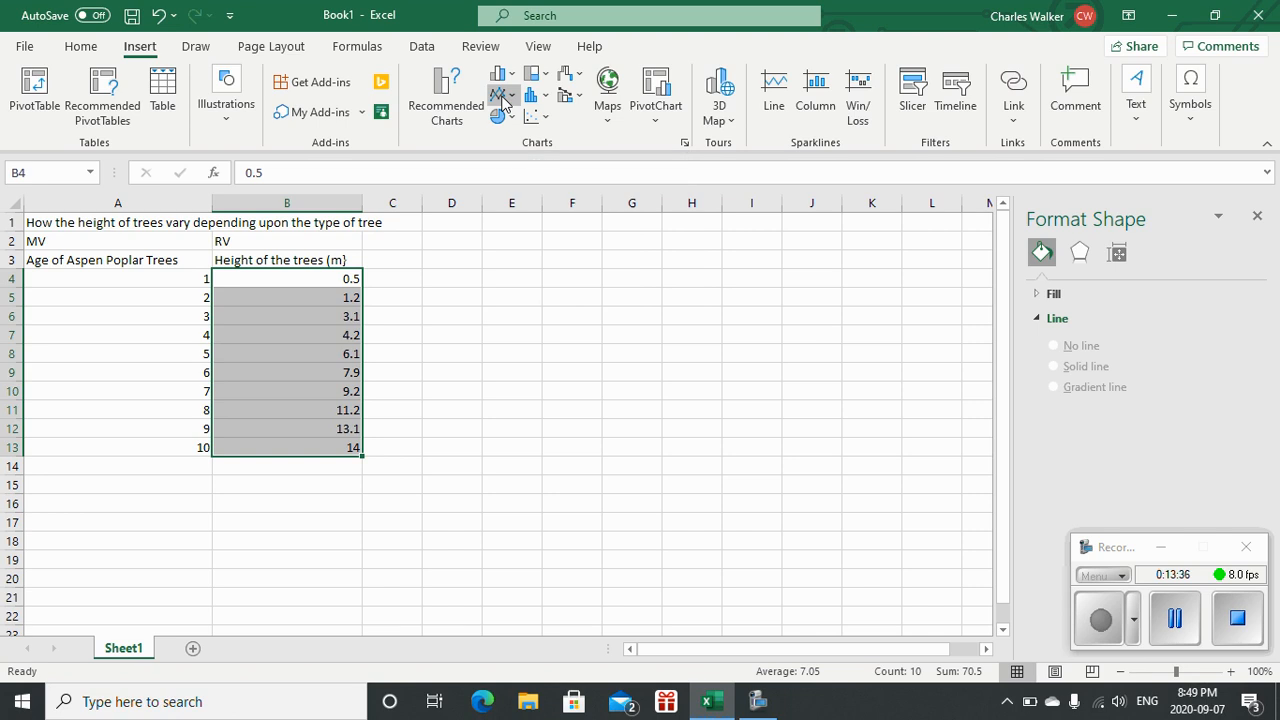
pyautogui.click(516, 168)
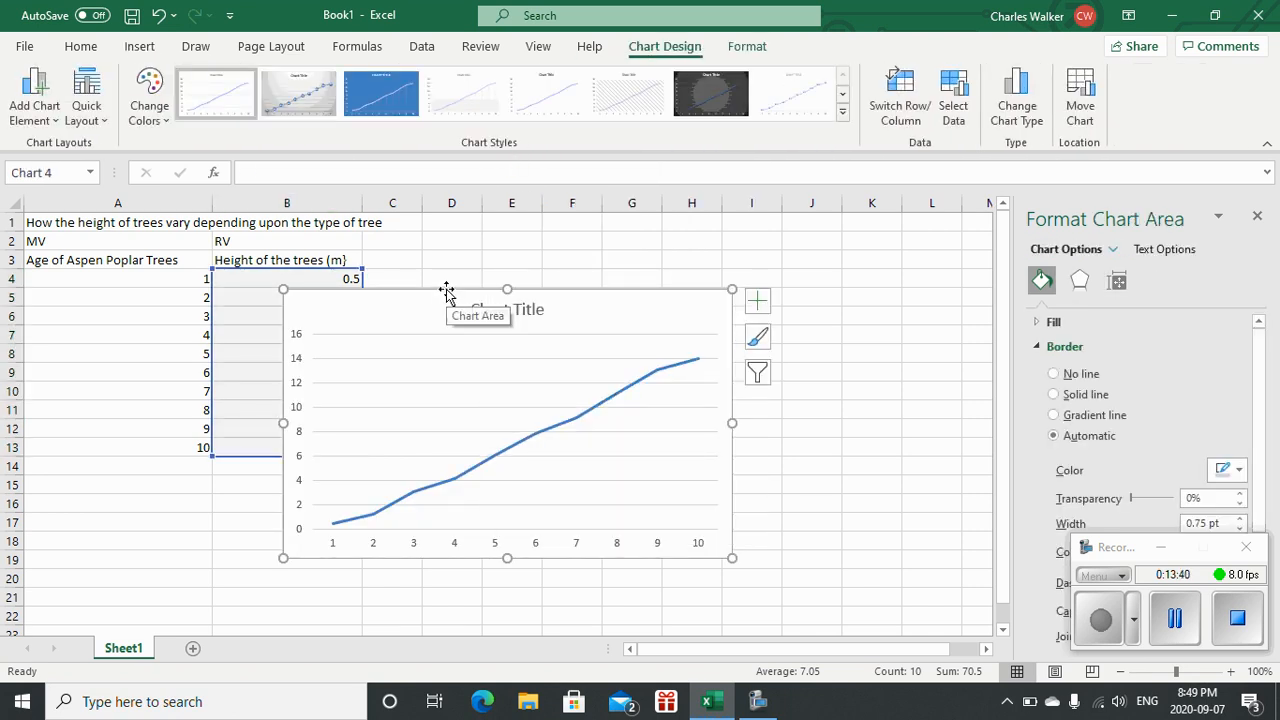
pyautogui.moveTo(446, 291); pyautogui.dragTo(604, 265)
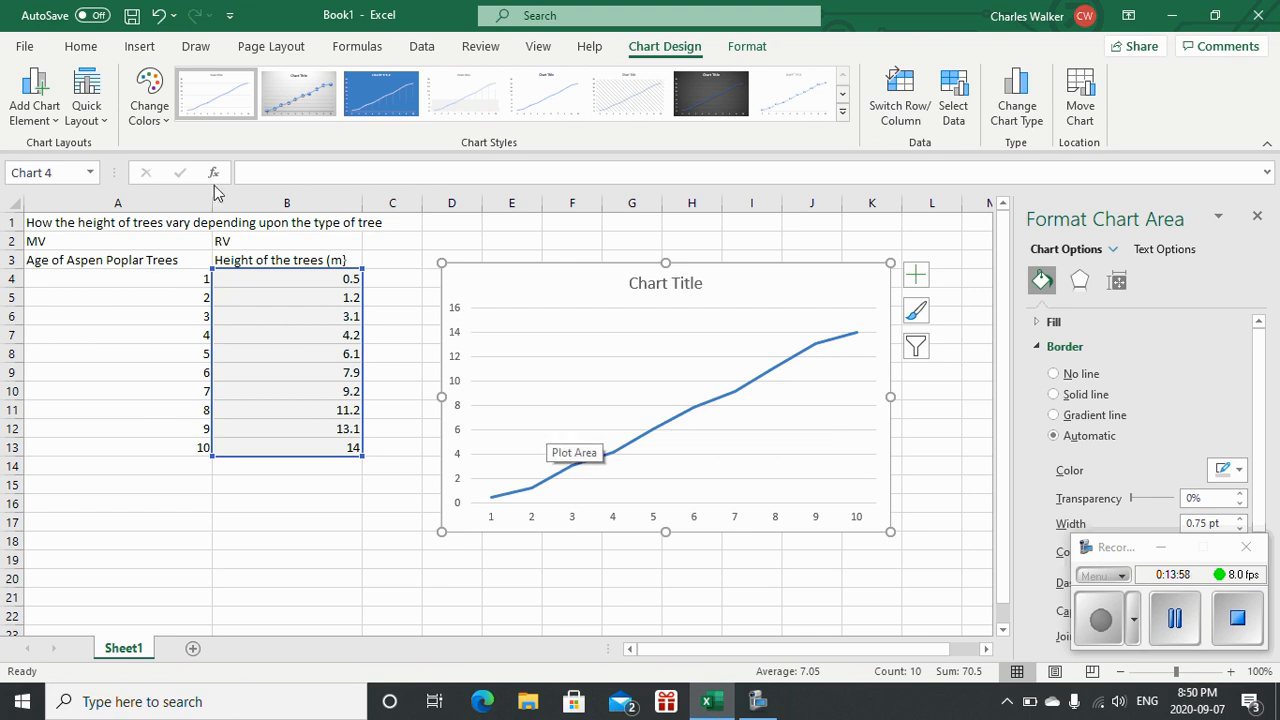
# Add a primary horizontal axis title reading "Age of Aspen Poplar Tree (years)" to the line chart.
pyautogui.click(35, 95)
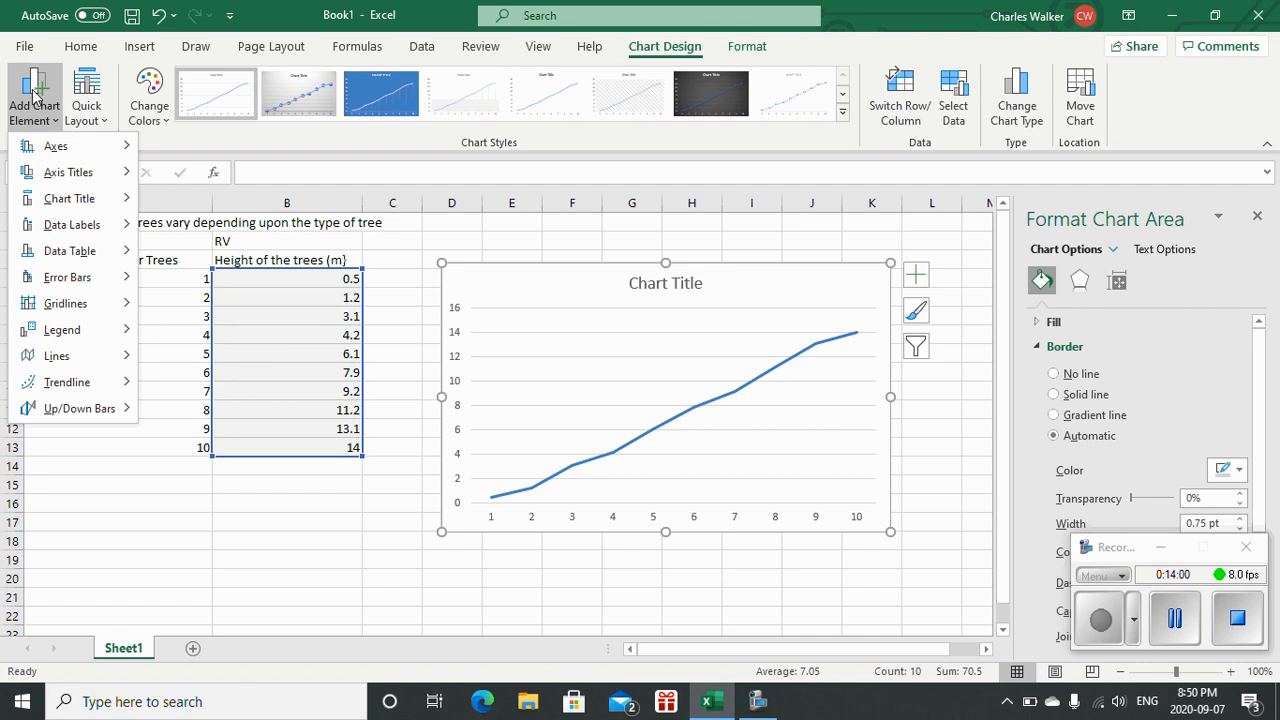
pyautogui.moveTo(68, 172)
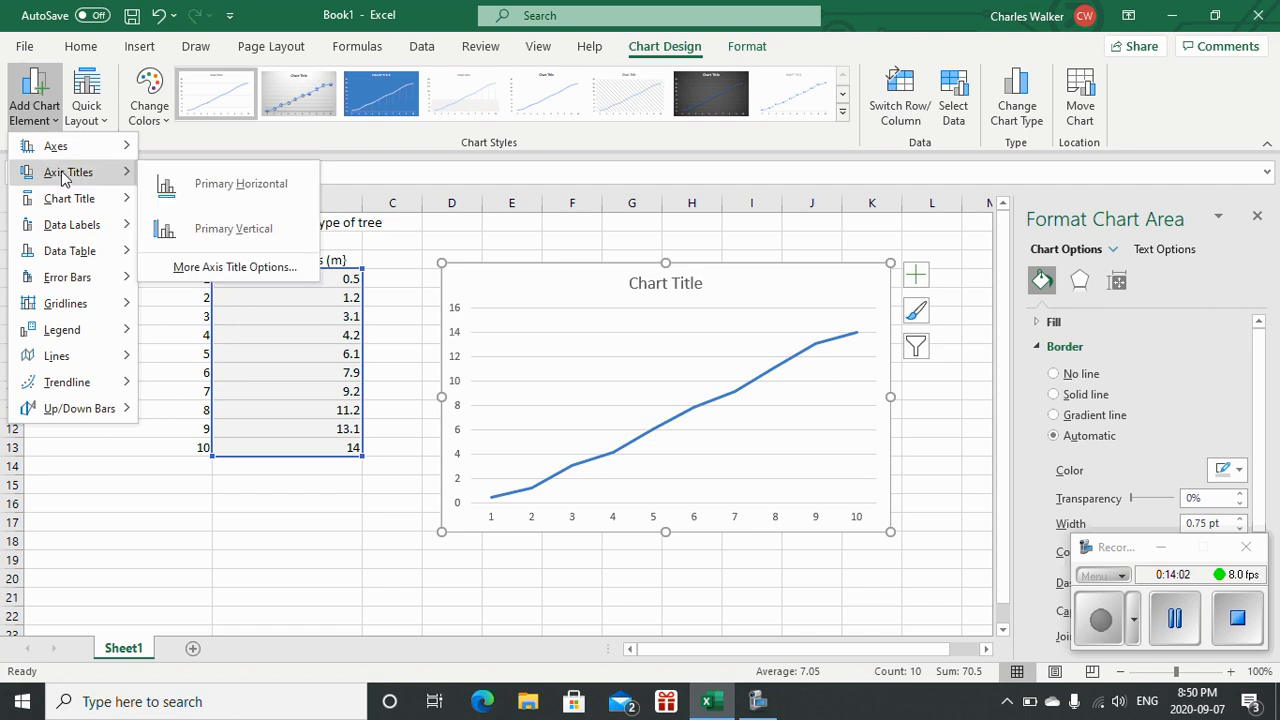
pyautogui.click(199, 184)
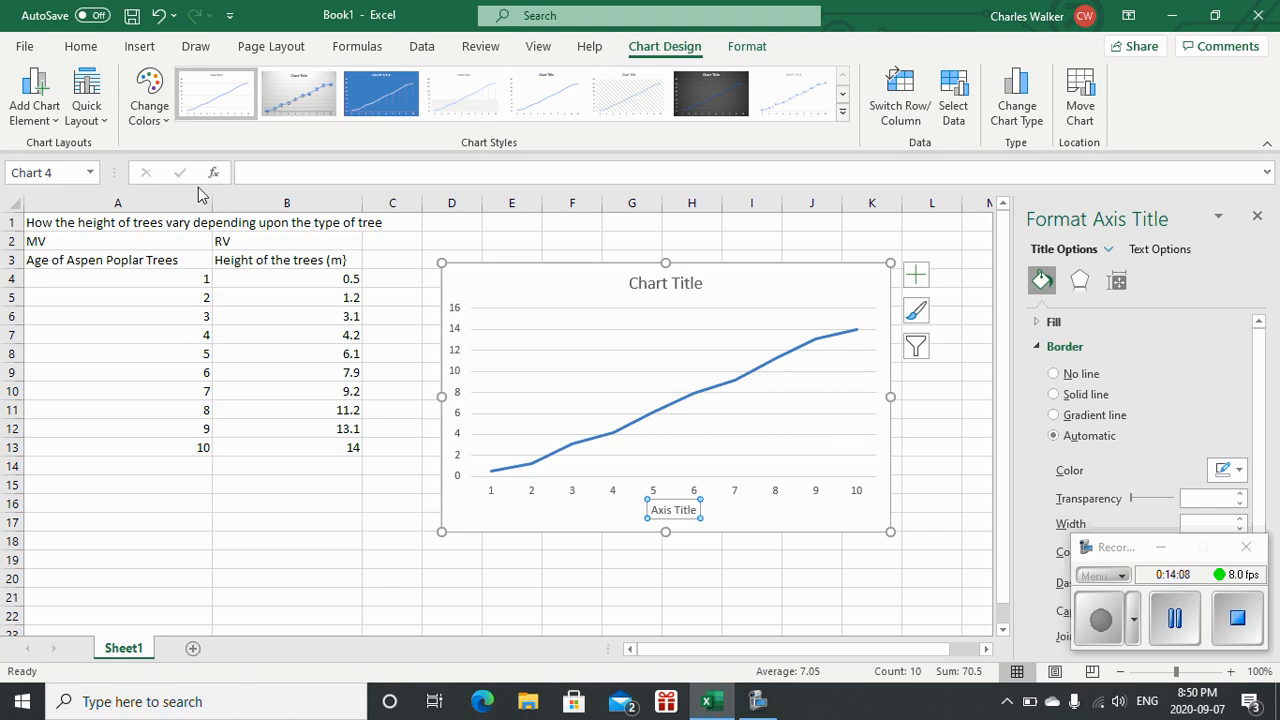
pyautogui.write('Ag')
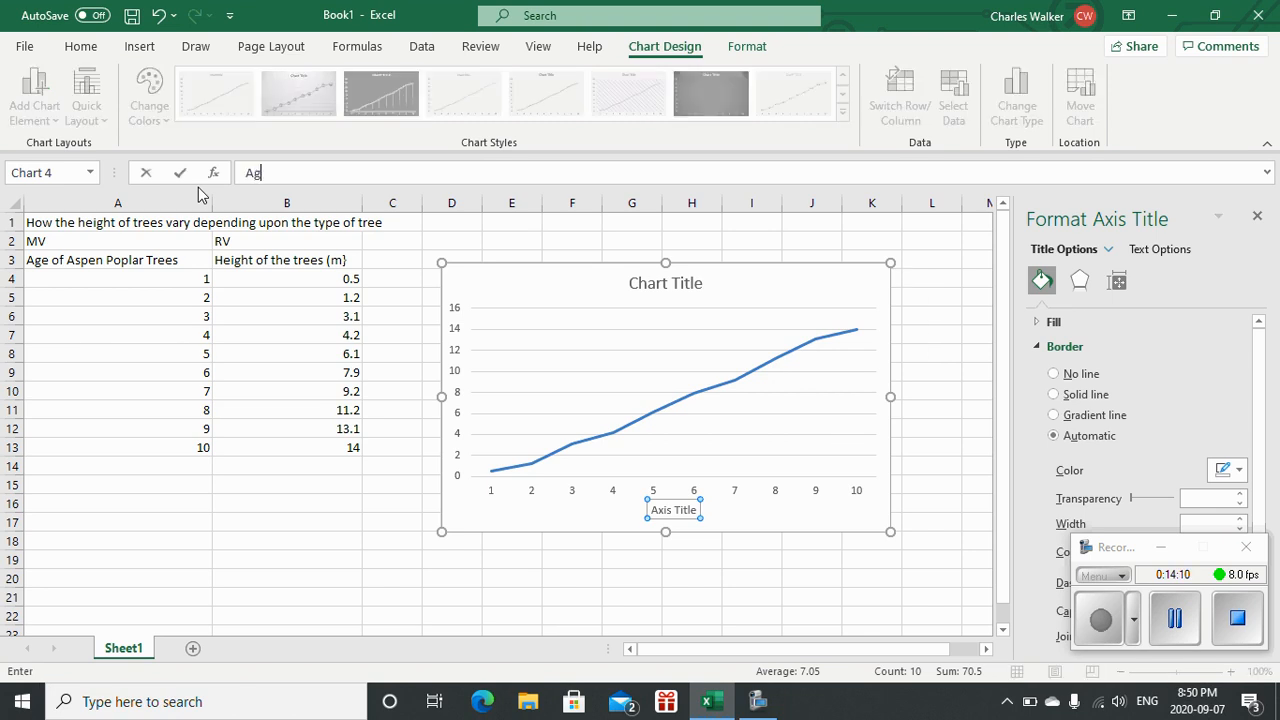
pyautogui.write('e of Aspen Poplar Tree')
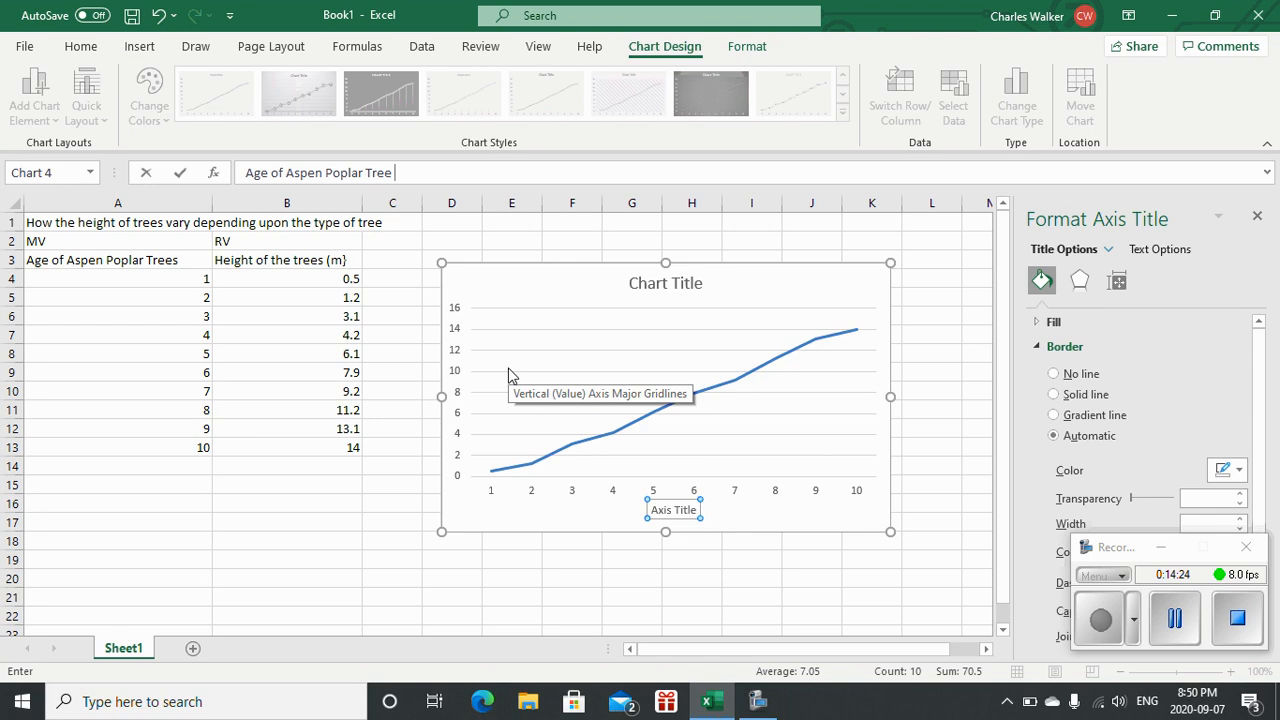
pyautogui.write('(years')
# Append the unit "(years)" to the "Age of Aspen Poplar Trees" header in A3.
pyautogui.click(190, 264)
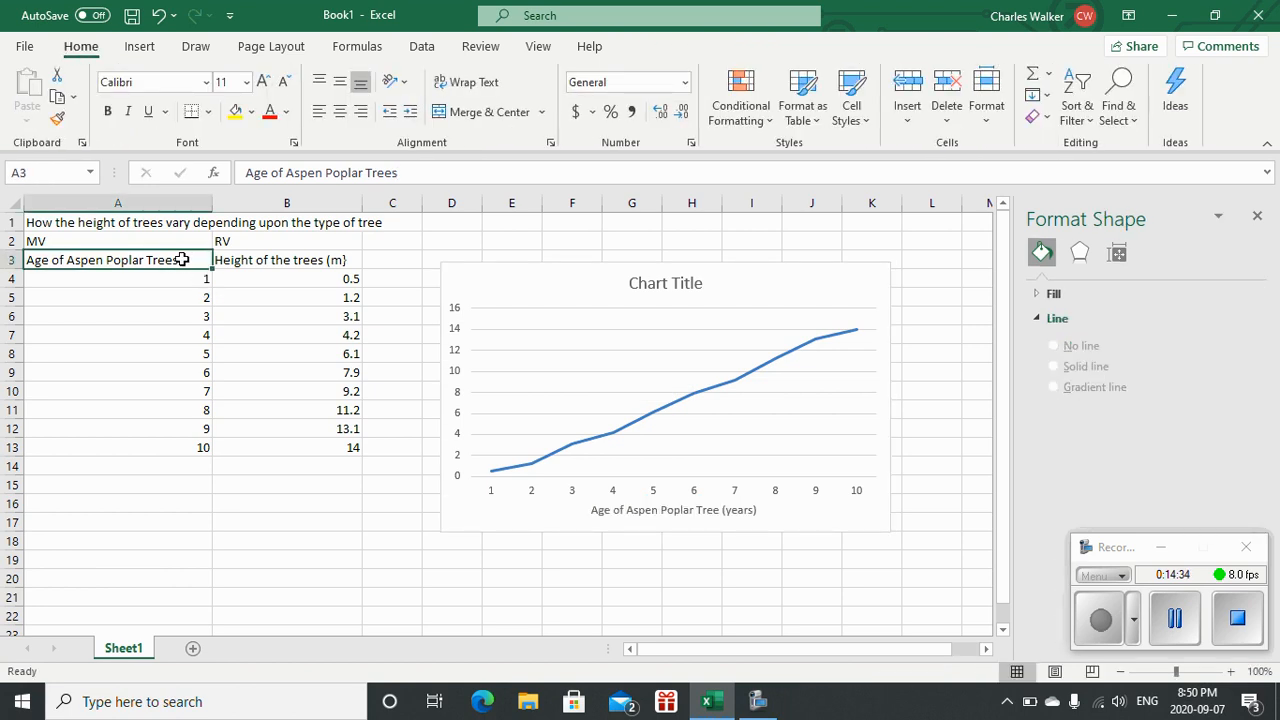
pyautogui.doubleClick(183, 260)
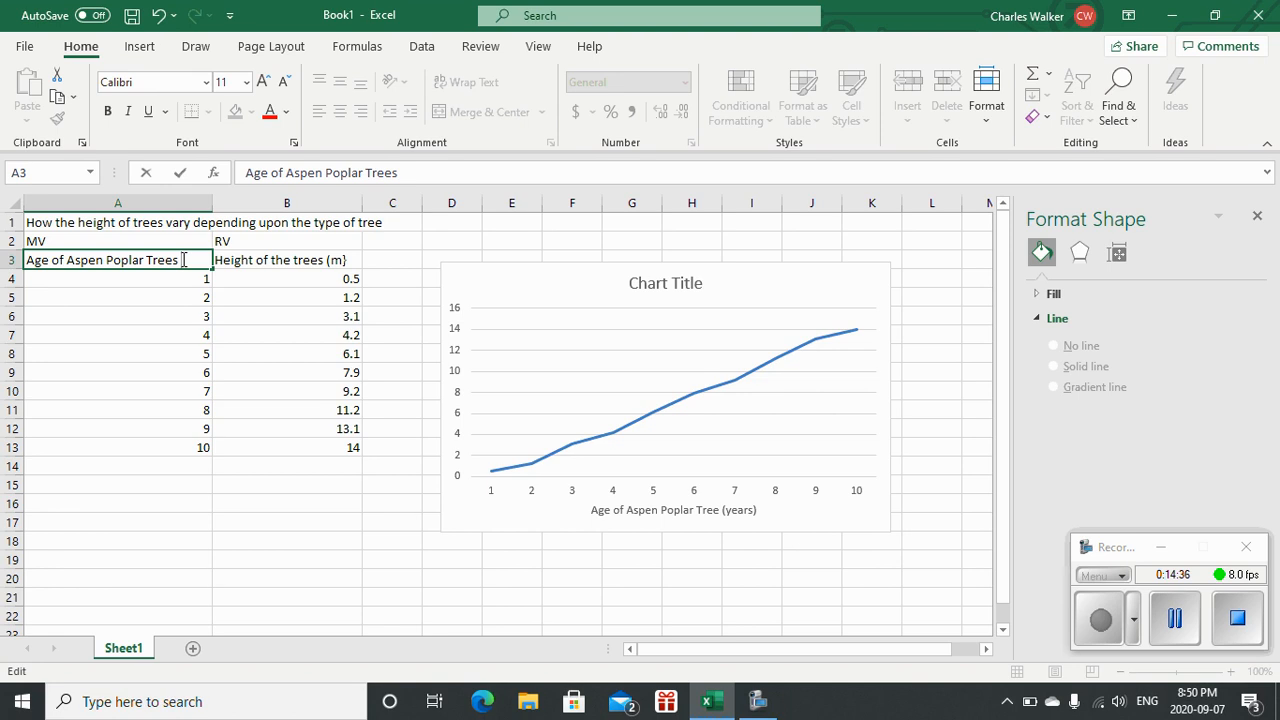
pyautogui.write('(years)')
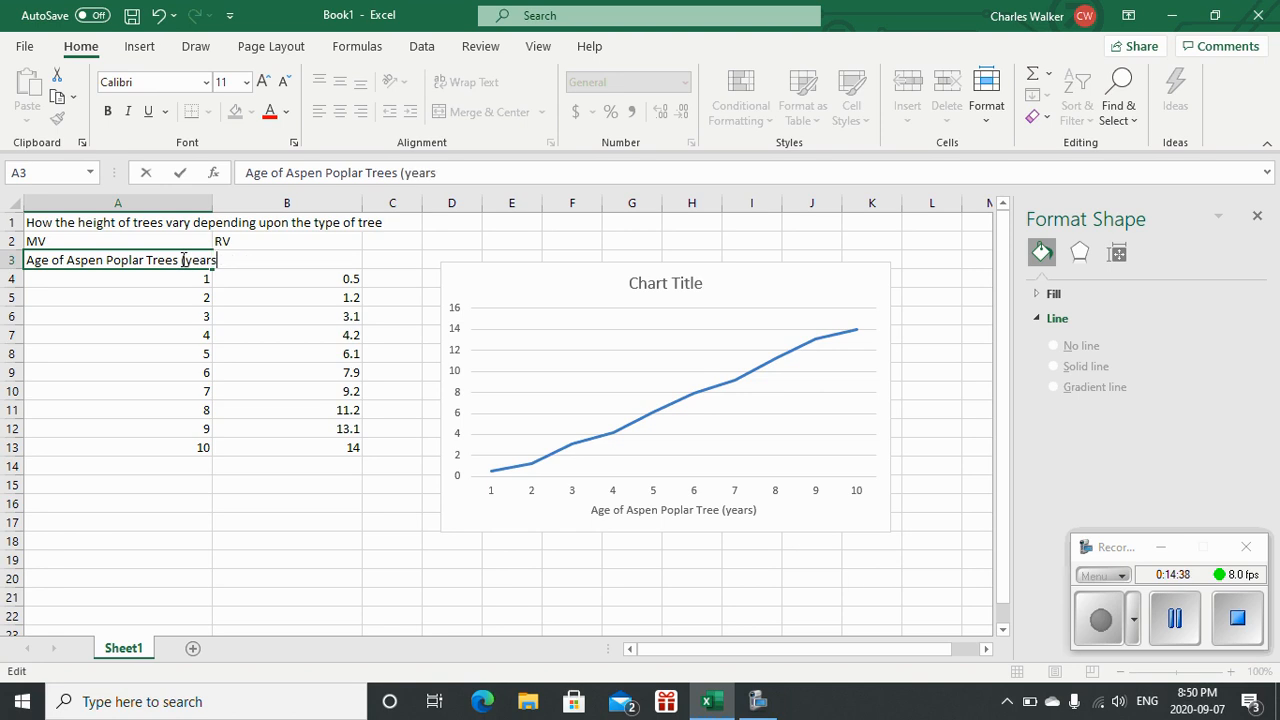
pyautogui.click(266, 467)
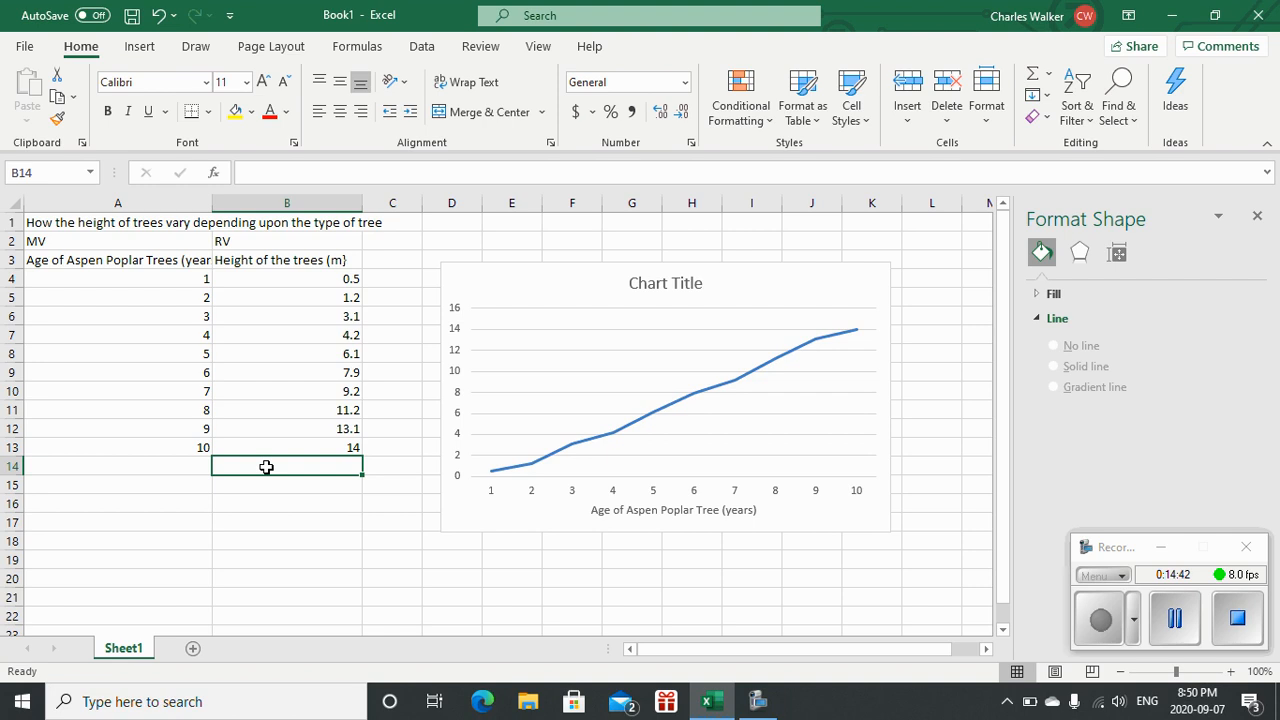
# Add a primary vertical axis title reading "Height of the trees (m)" to the line chart.
pyautogui.click(545, 387)
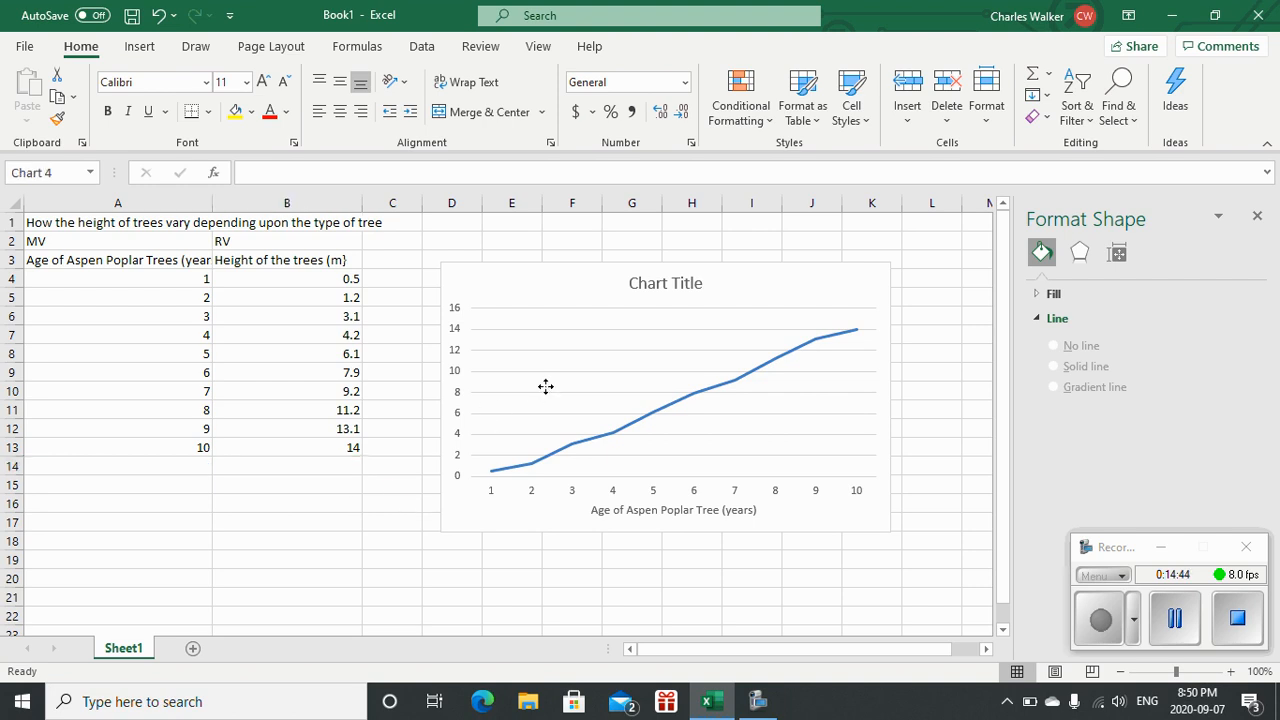
pyautogui.click(545, 387)
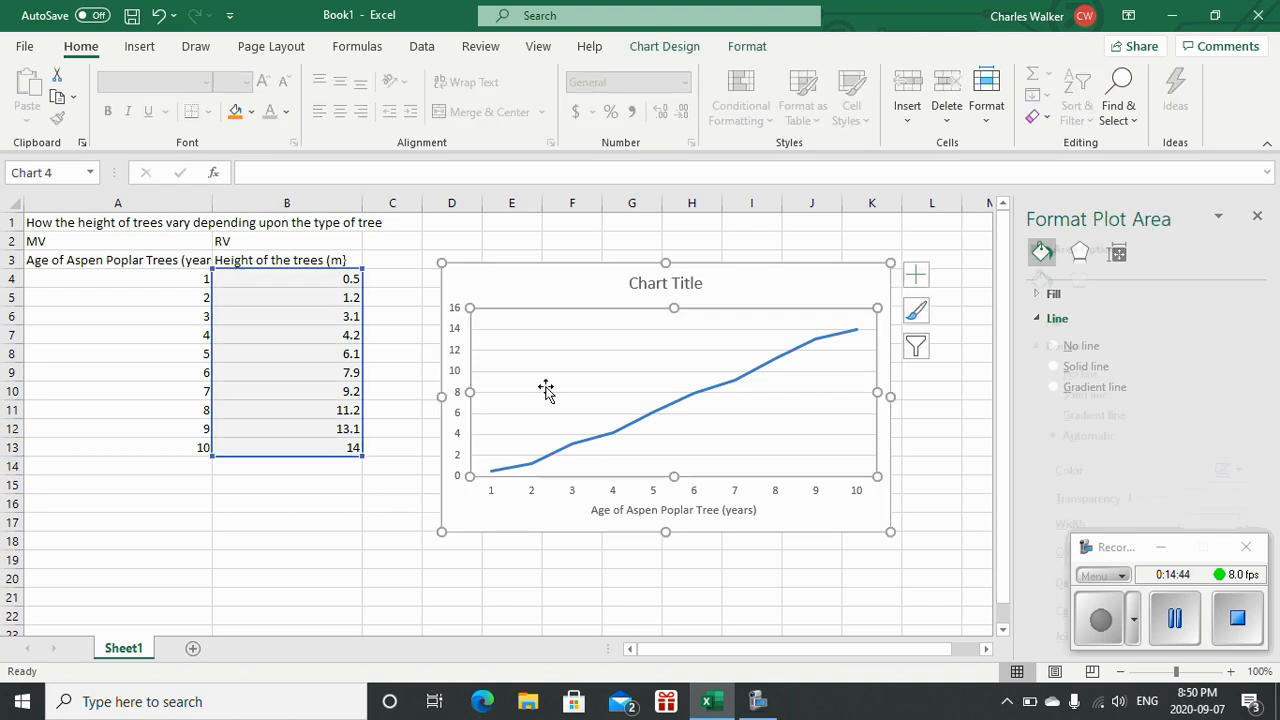
pyautogui.click(614, 297)
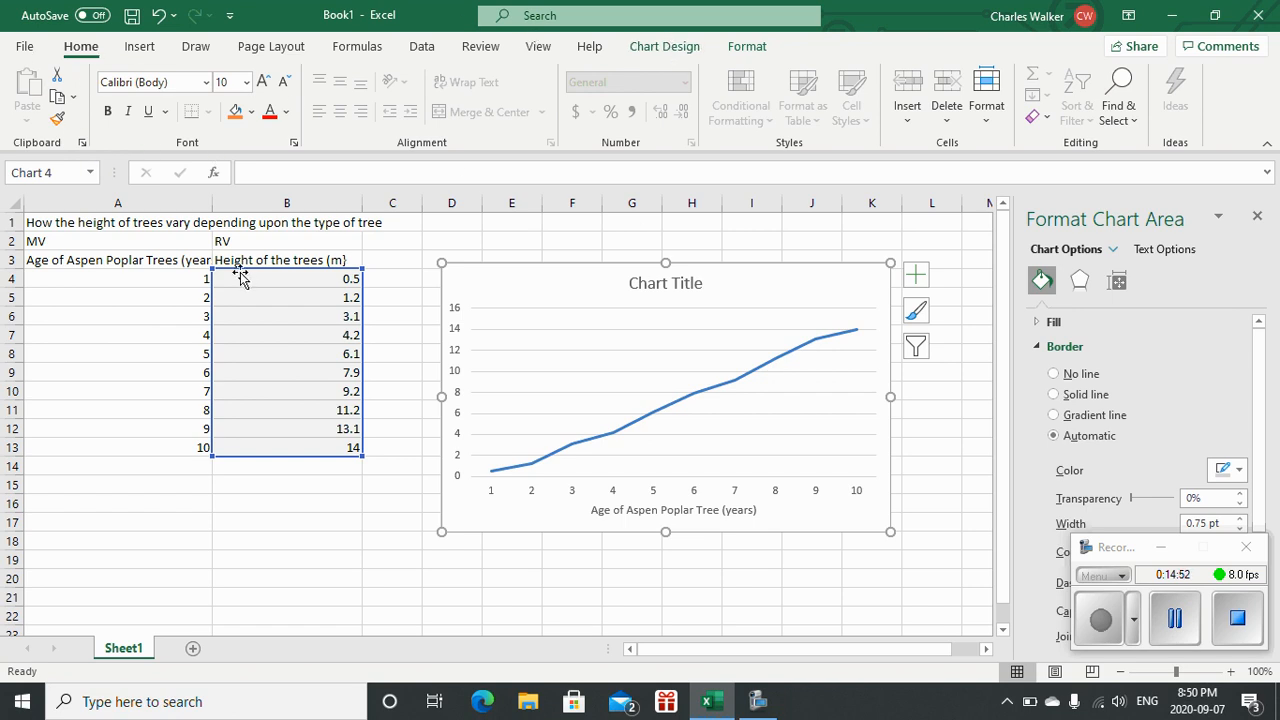
pyautogui.click(614, 372)
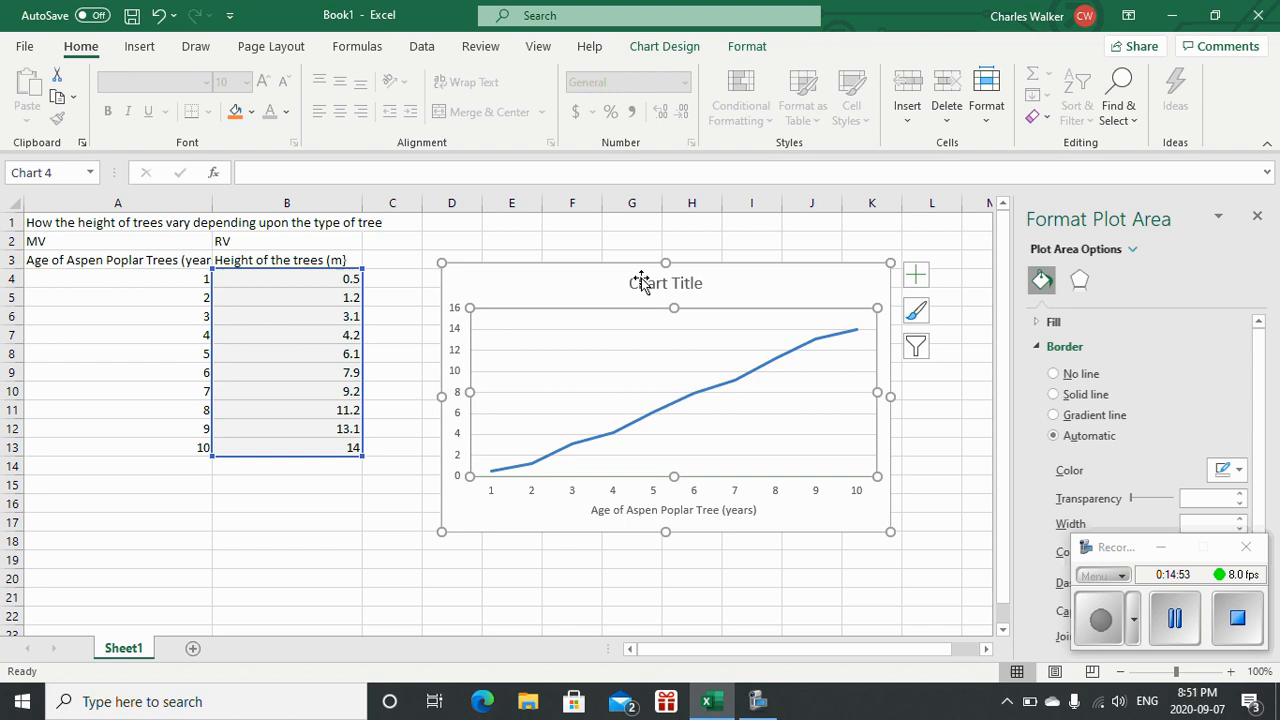
pyautogui.click(655, 50)
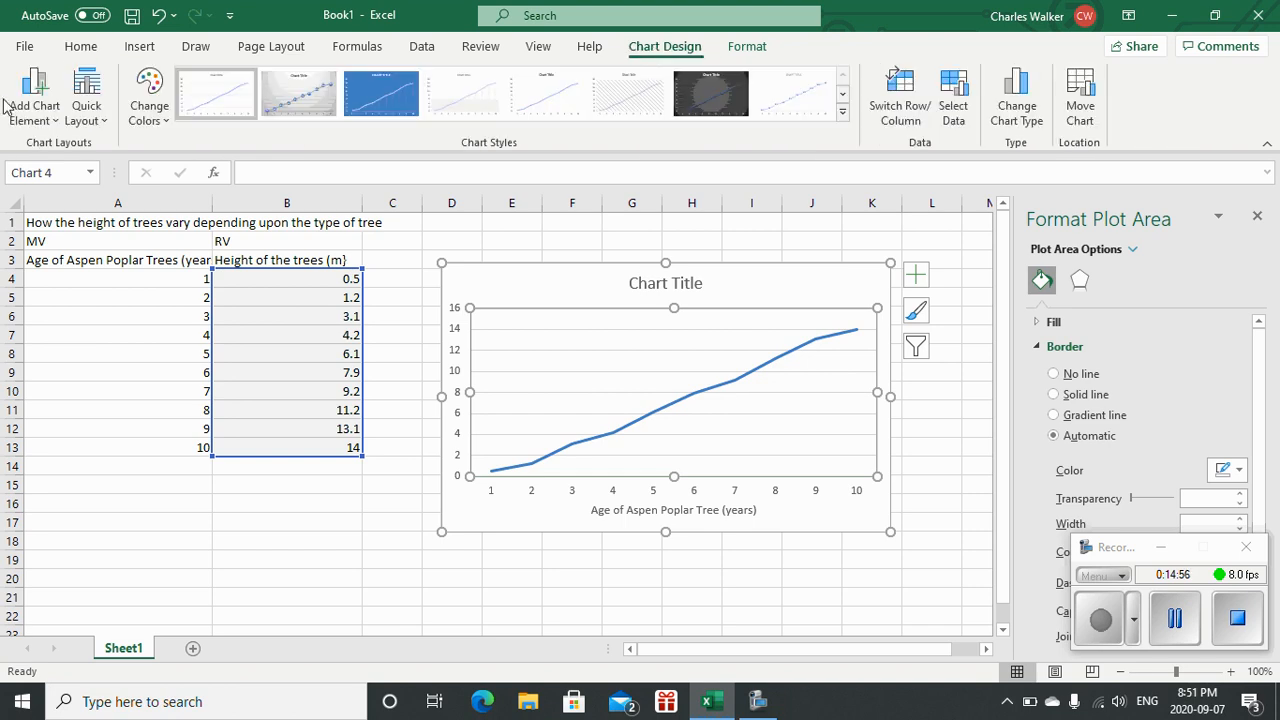
pyautogui.click(35, 88)
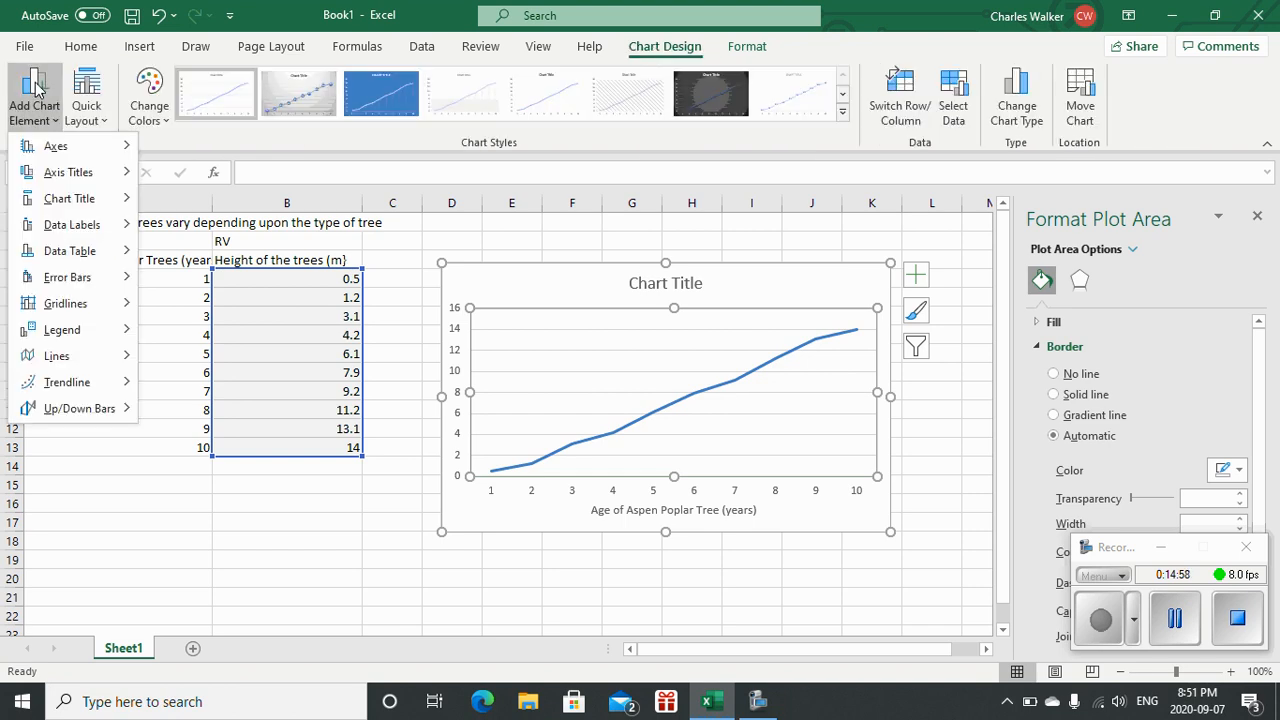
pyautogui.moveTo(48, 180)
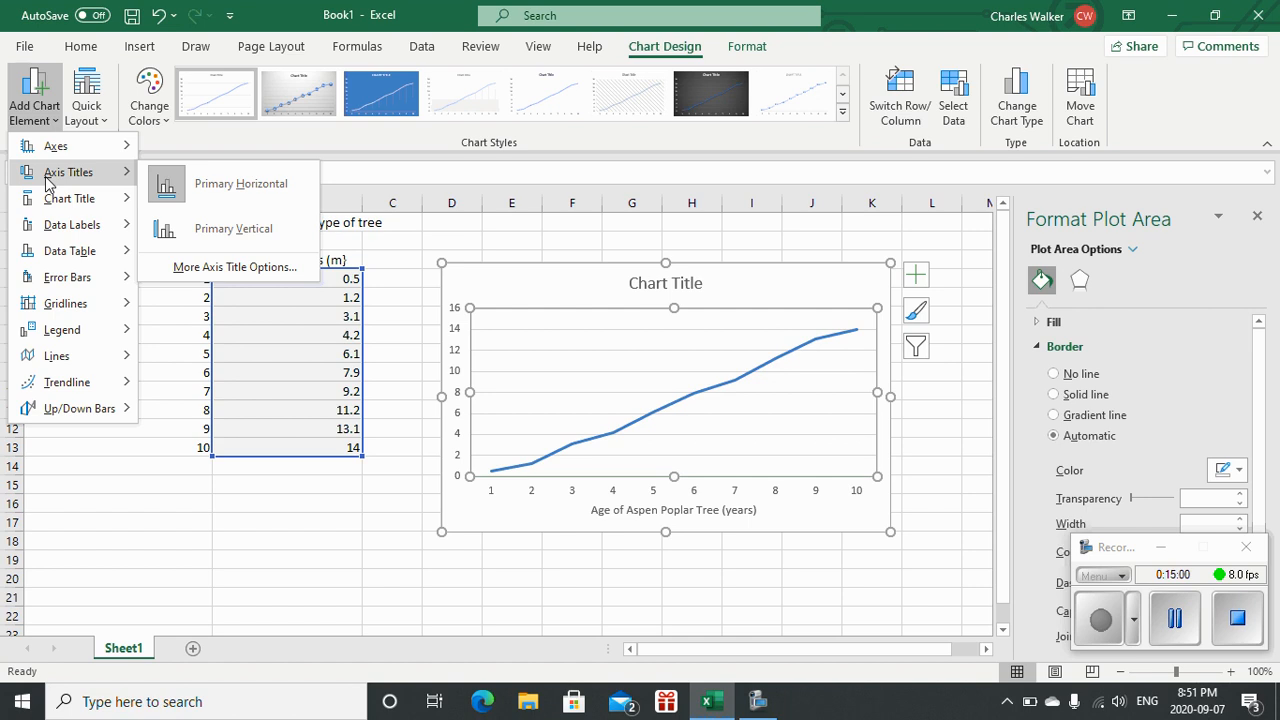
pyautogui.click(197, 231)
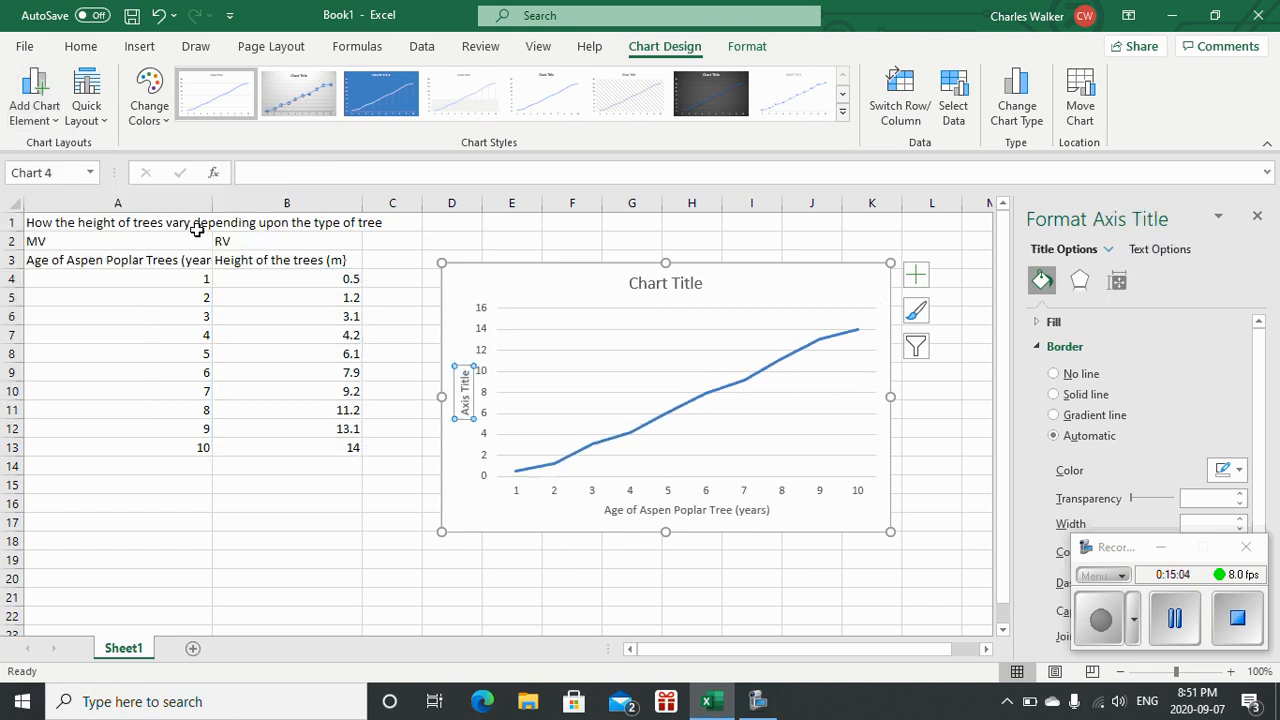
pyautogui.write('Height of the trees (m)')
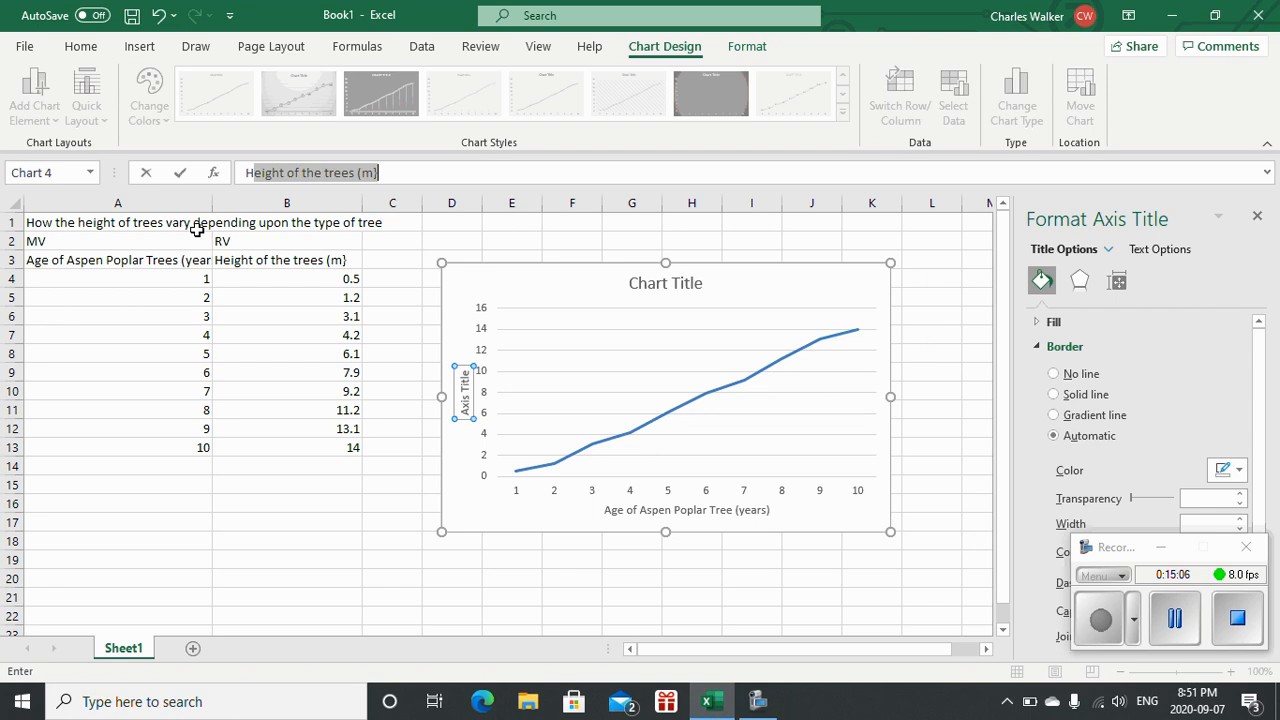
pyautogui.hotkey('shift', 'Right')
pyautogui.hotkey('shift', 'Right')
pyautogui.hotkey('shift', 'Right')
pyautogui.hotkey('shift', 'Right')
pyautogui.hotkey('shift', 'Right')
pyautogui.hotkey('shift', 'Right')
pyautogui.hotkey('shift', 'Right')
pyautogui.hotkey('shift', 'Right')
pyautogui.hotkey('shift', 'Right')
pyautogui.hotkey('shift', 'Right')
pyautogui.hotkey('shift', 'Right')
pyautogui.hotkey('shift', 'Right')
pyautogui.hotkey('shift', 'Right')
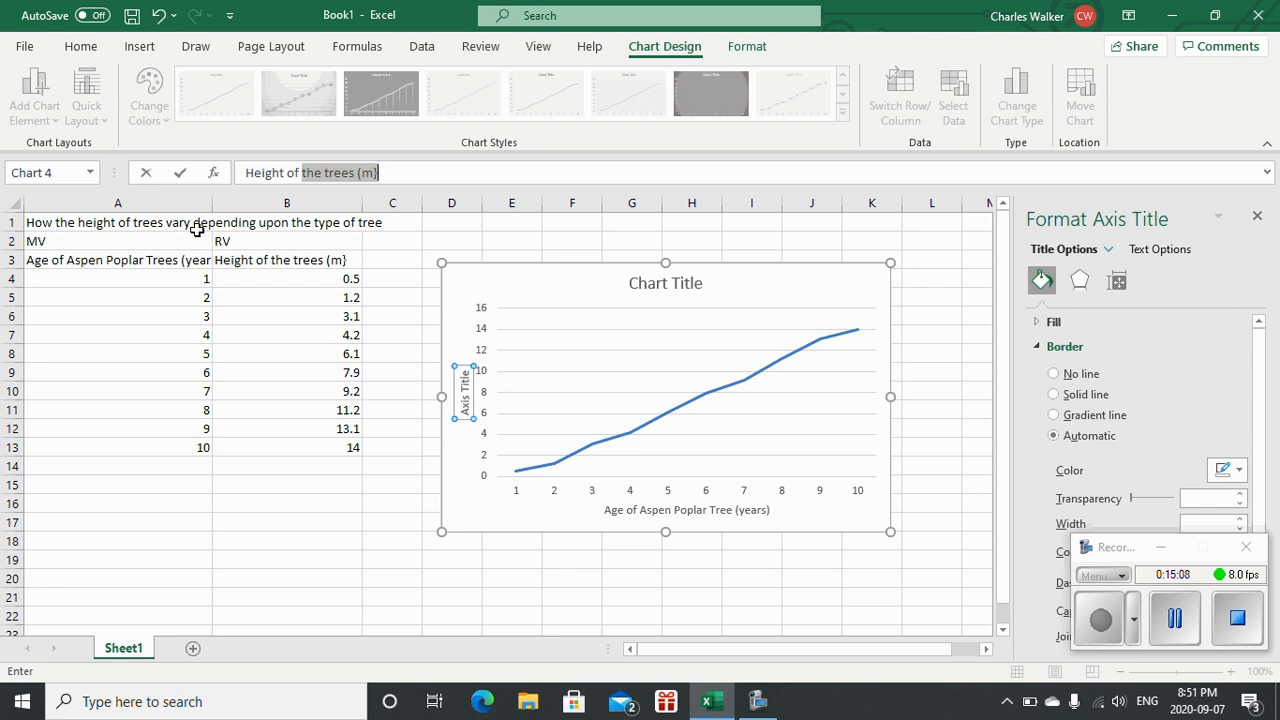
pyautogui.hotkey('shift', 'Right')
pyautogui.hotkey('shift', 'Right')
pyautogui.hotkey('shift', 'Right')
pyautogui.hotkey('shift', 'Right')
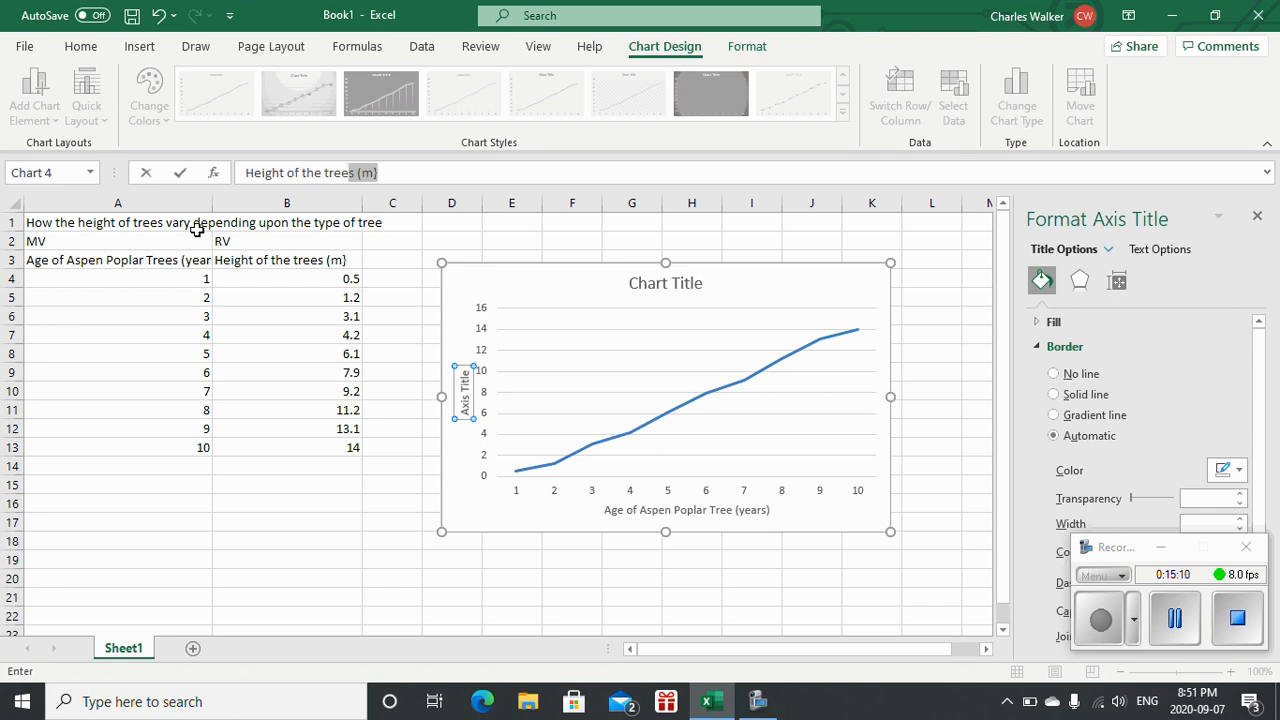
pyautogui.hotkey('shift', 'Right')
pyautogui.hotkey('shift', 'Right')
pyautogui.hotkey('shift', 'Right')
pyautogui.hotkey('shift', 'Right')
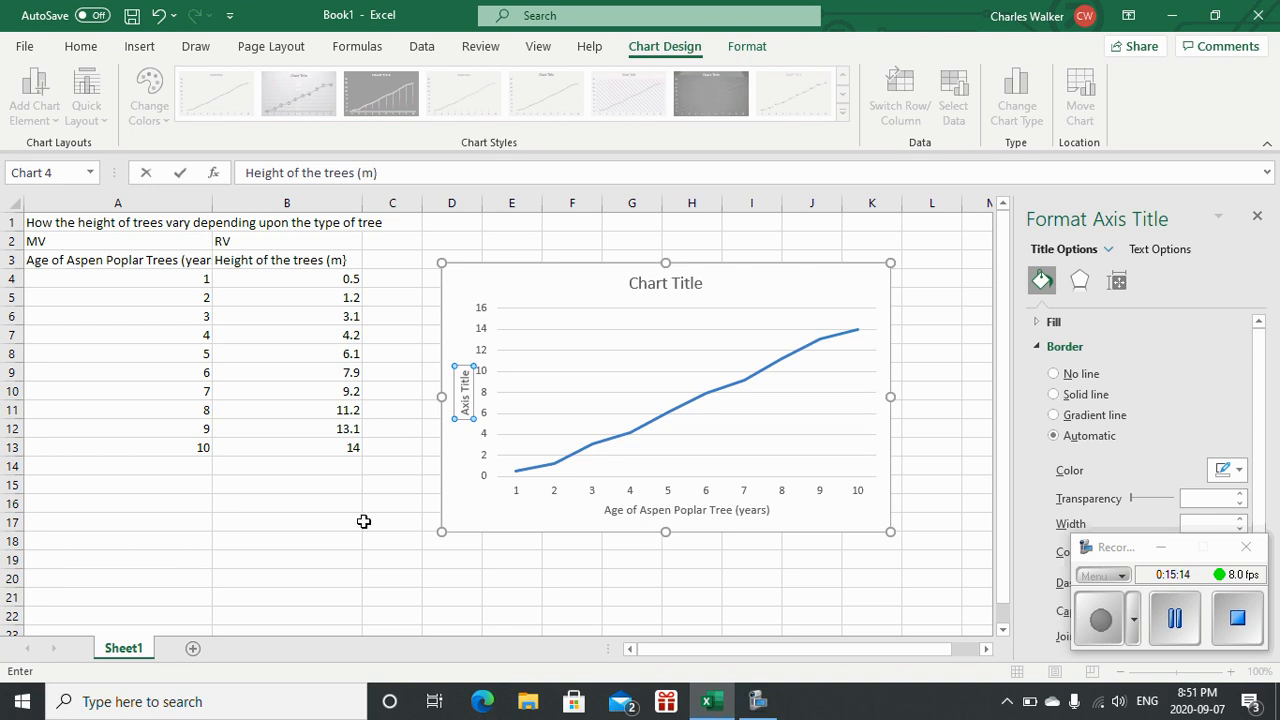
pyautogui.click(364, 522)
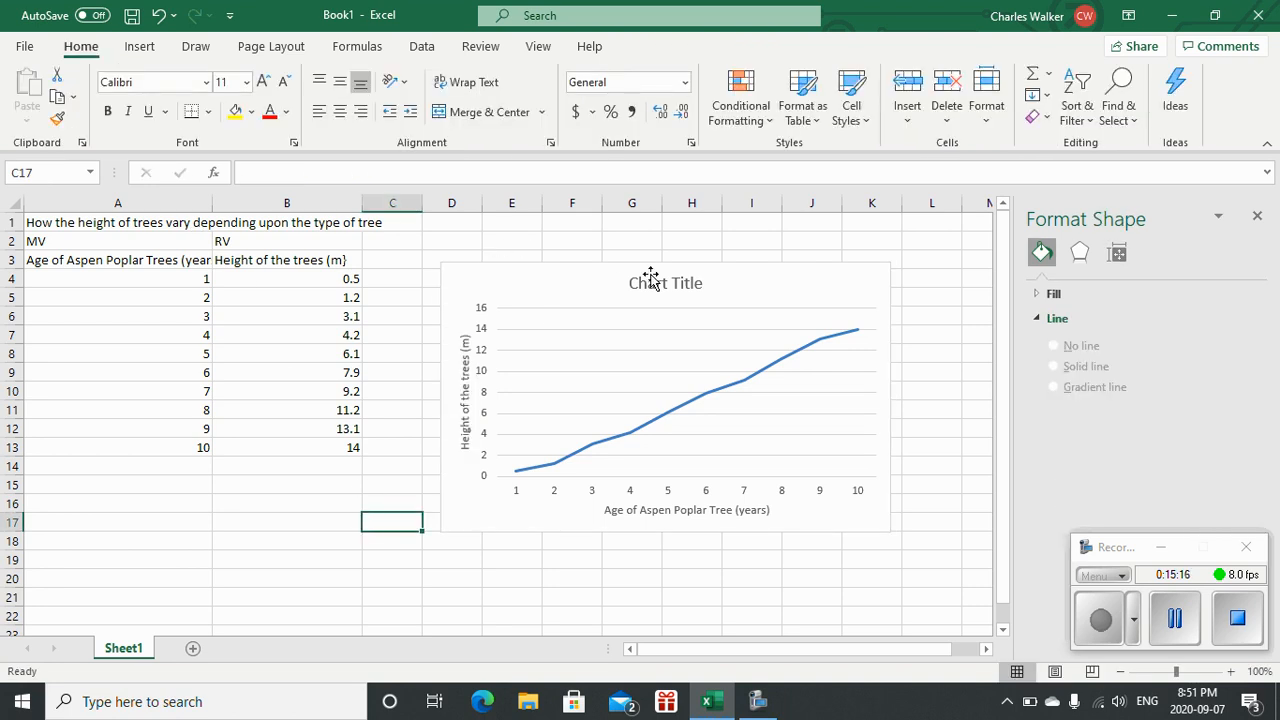
# Add a chart title above the line chart reading "How the height of the Aspen Poplar tree vhages with age".
pyautogui.click(500, 287)
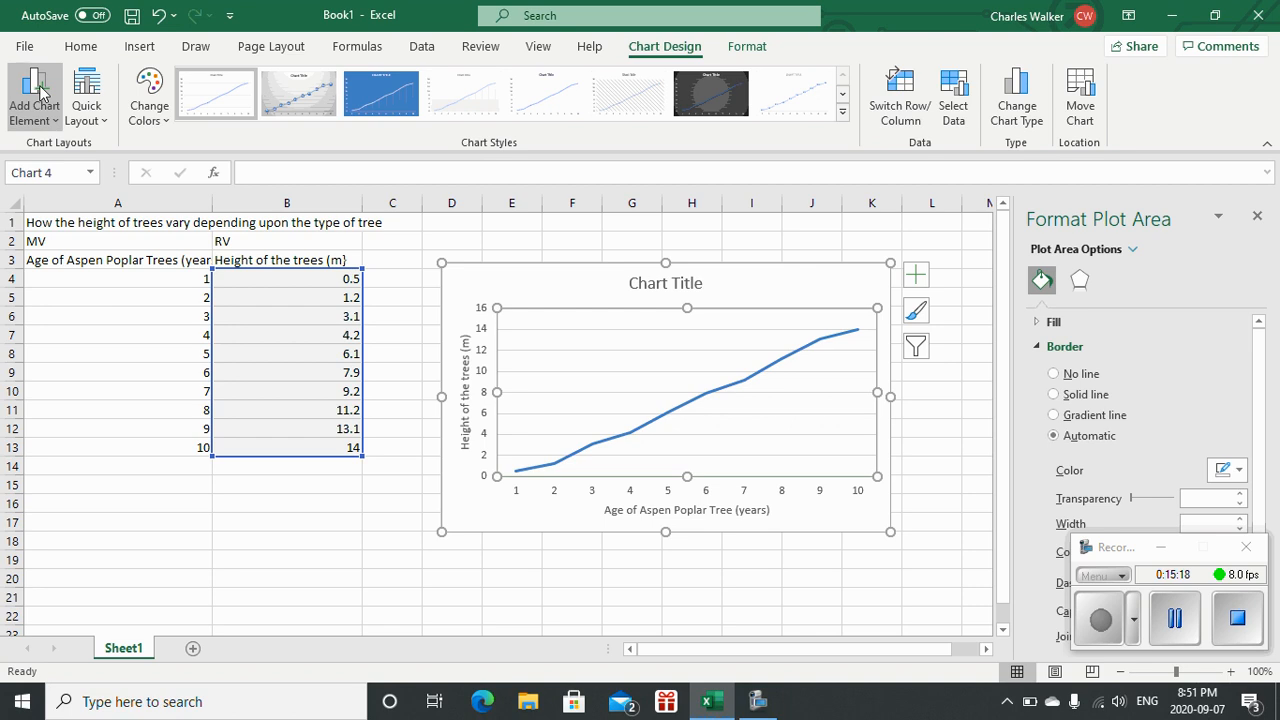
pyautogui.click(40, 92)
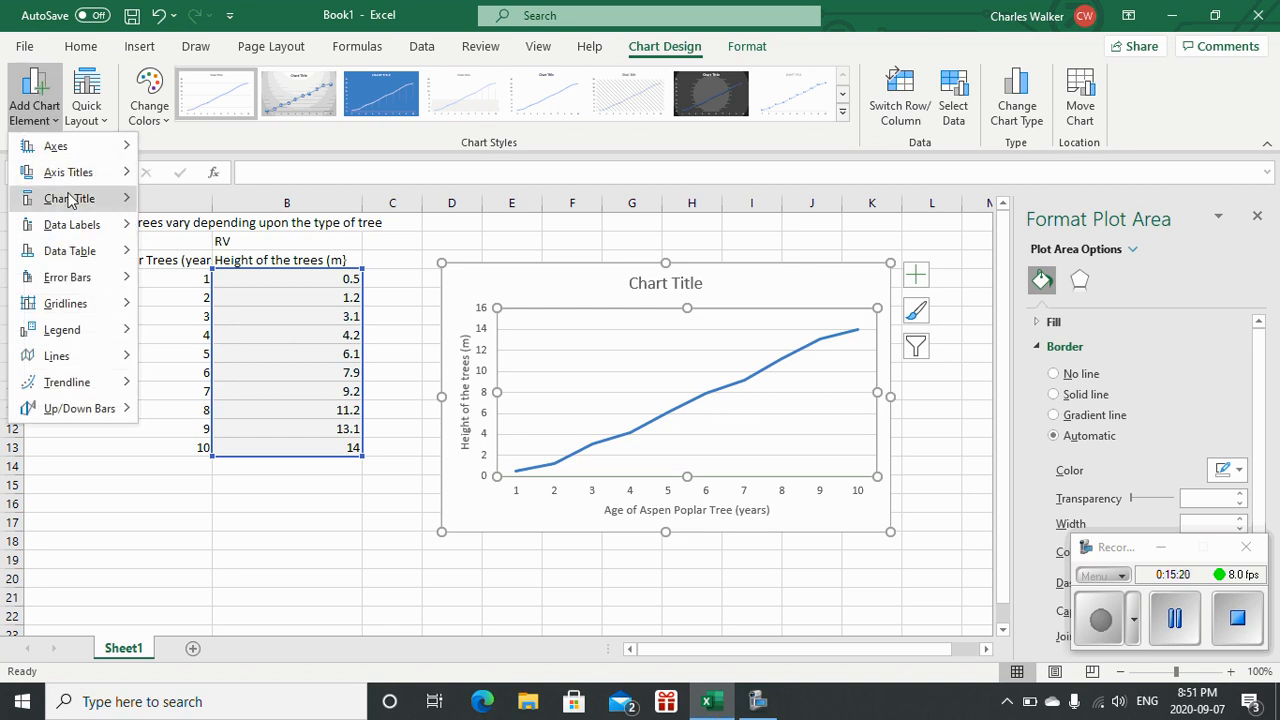
pyautogui.moveTo(70, 200)
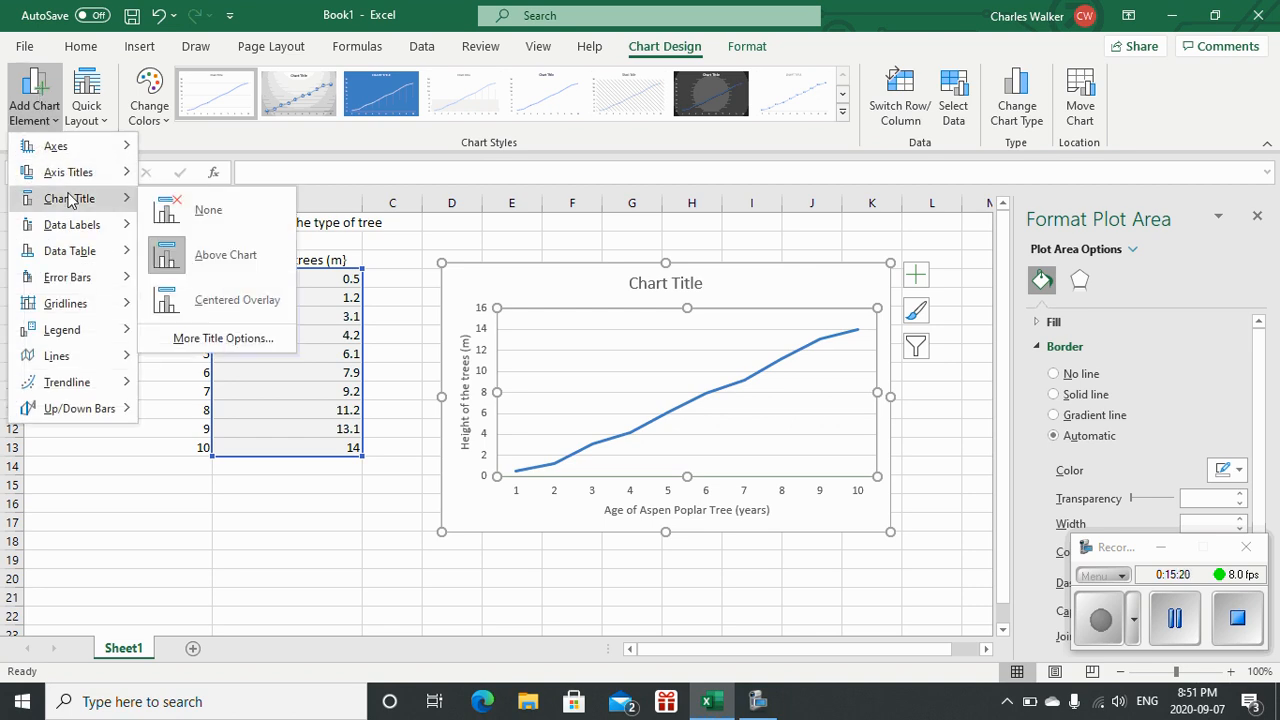
pyautogui.click(190, 257)
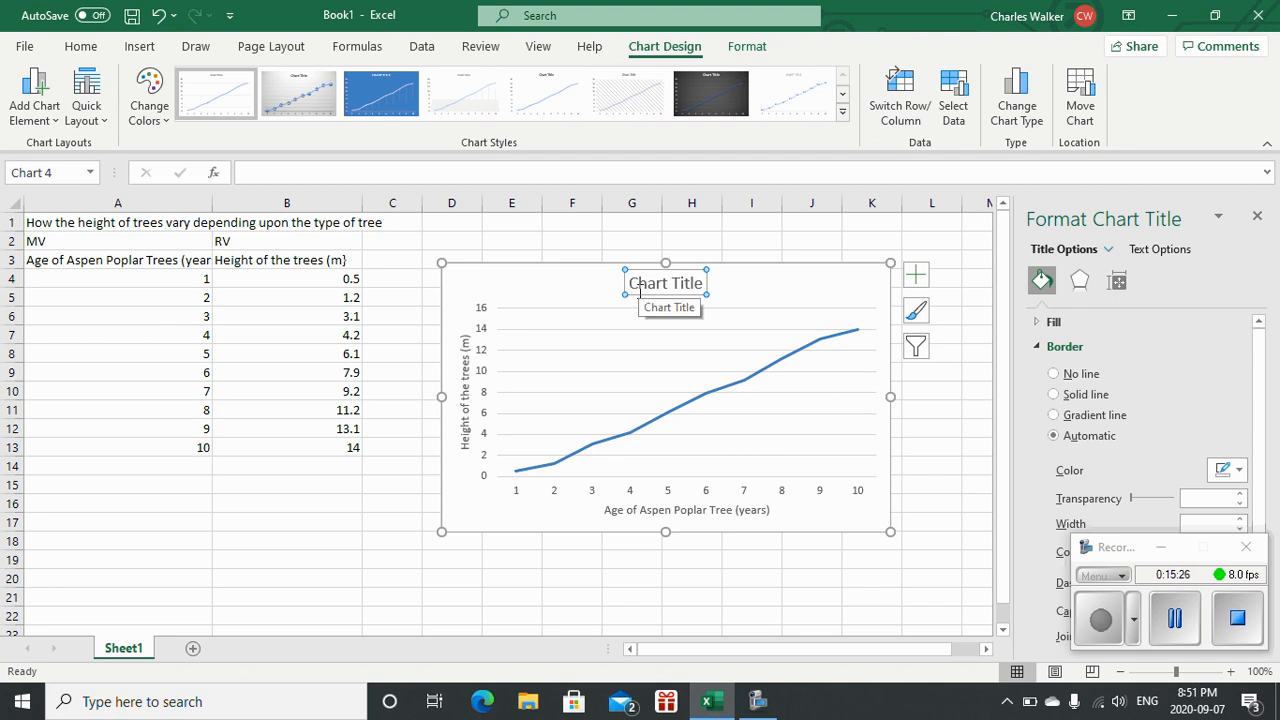
pyautogui.write('How th')
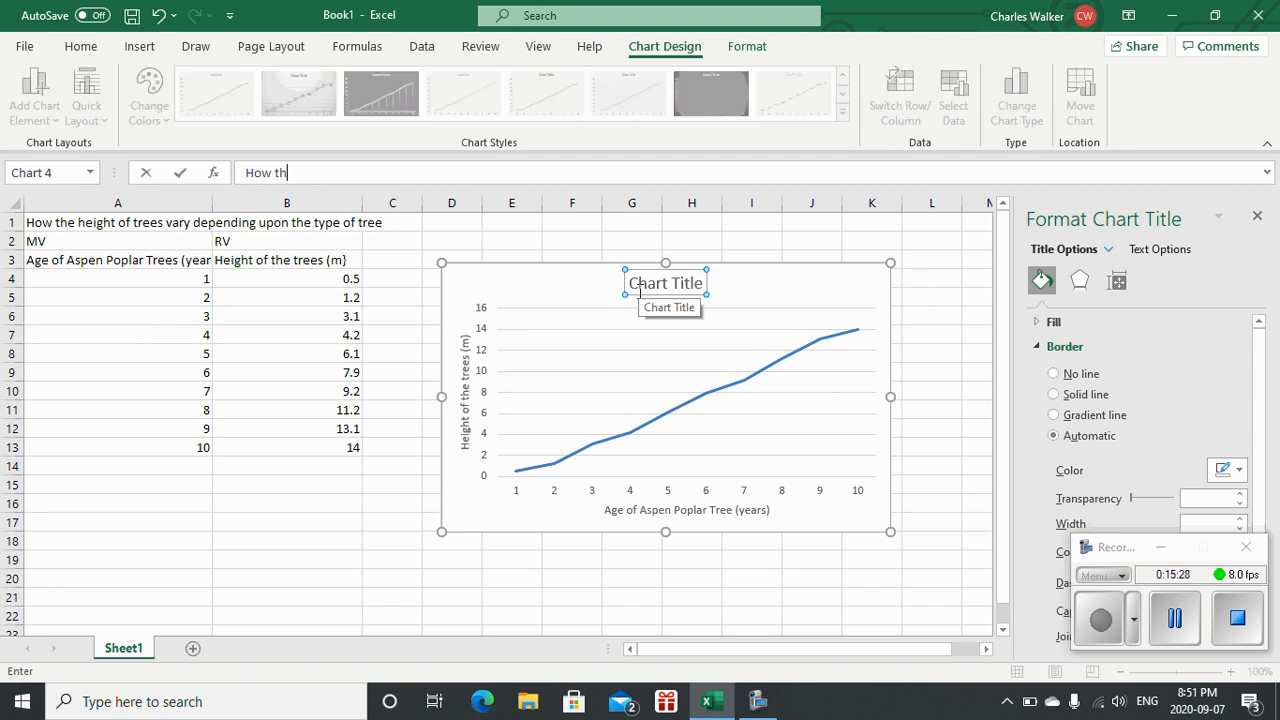
pyautogui.write('e height')
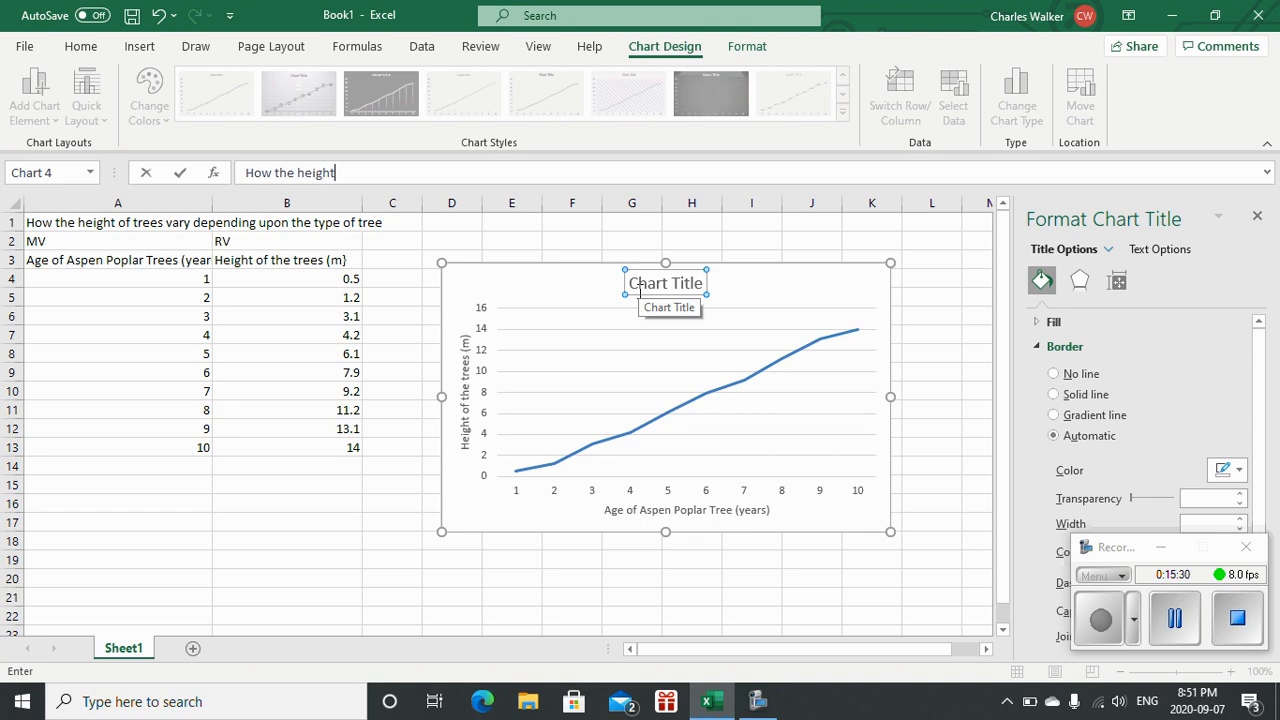
pyautogui.write(' of the Aspen Poplar tree ')
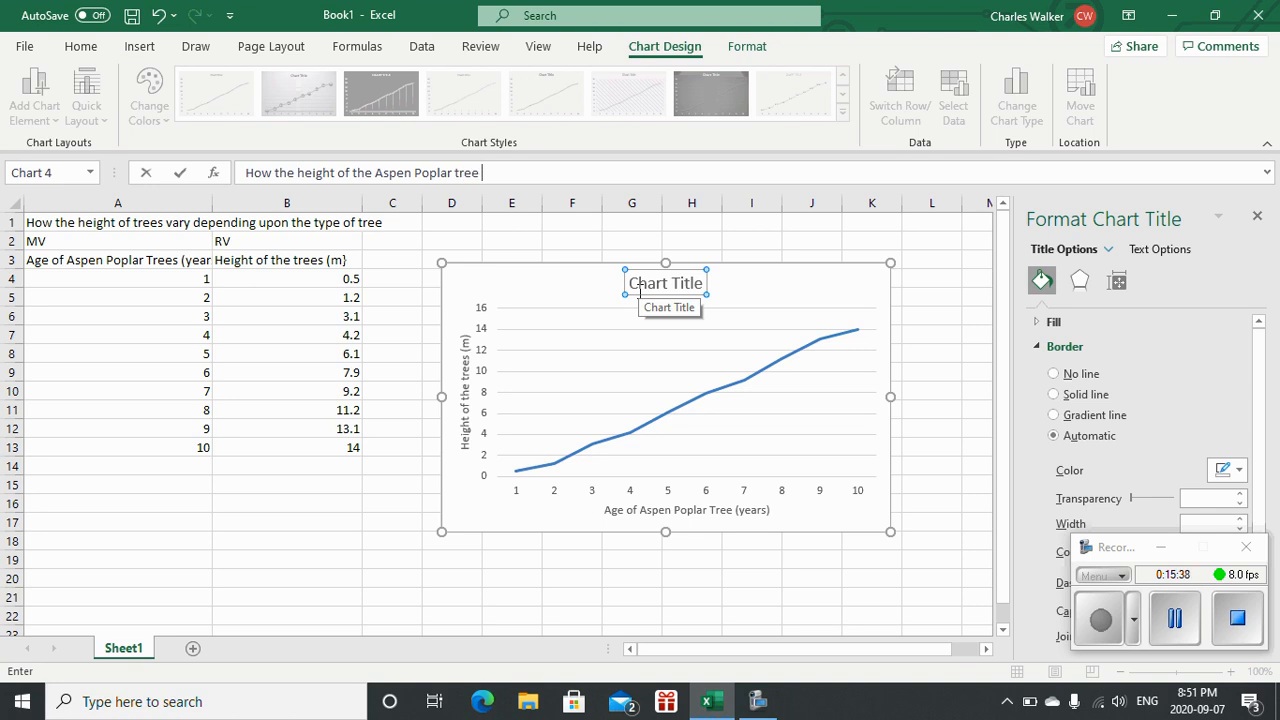
pyautogui.write('vhages with age')
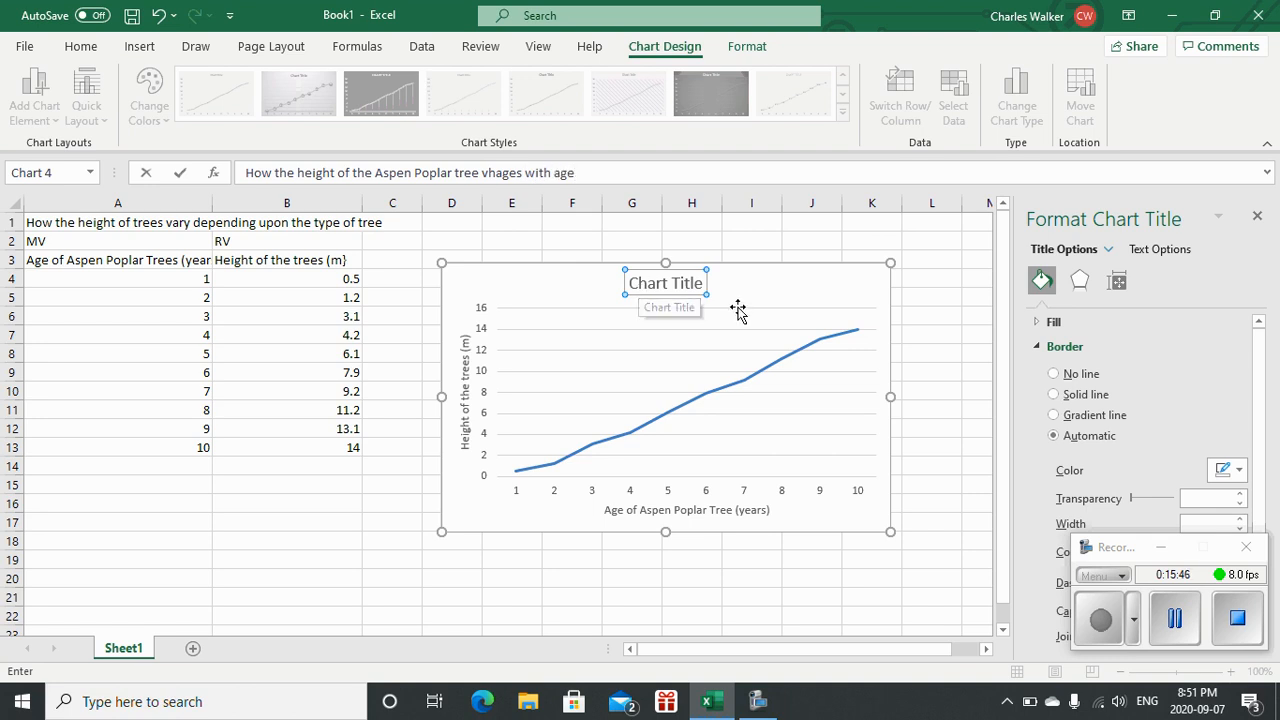
pyautogui.click(897, 241)
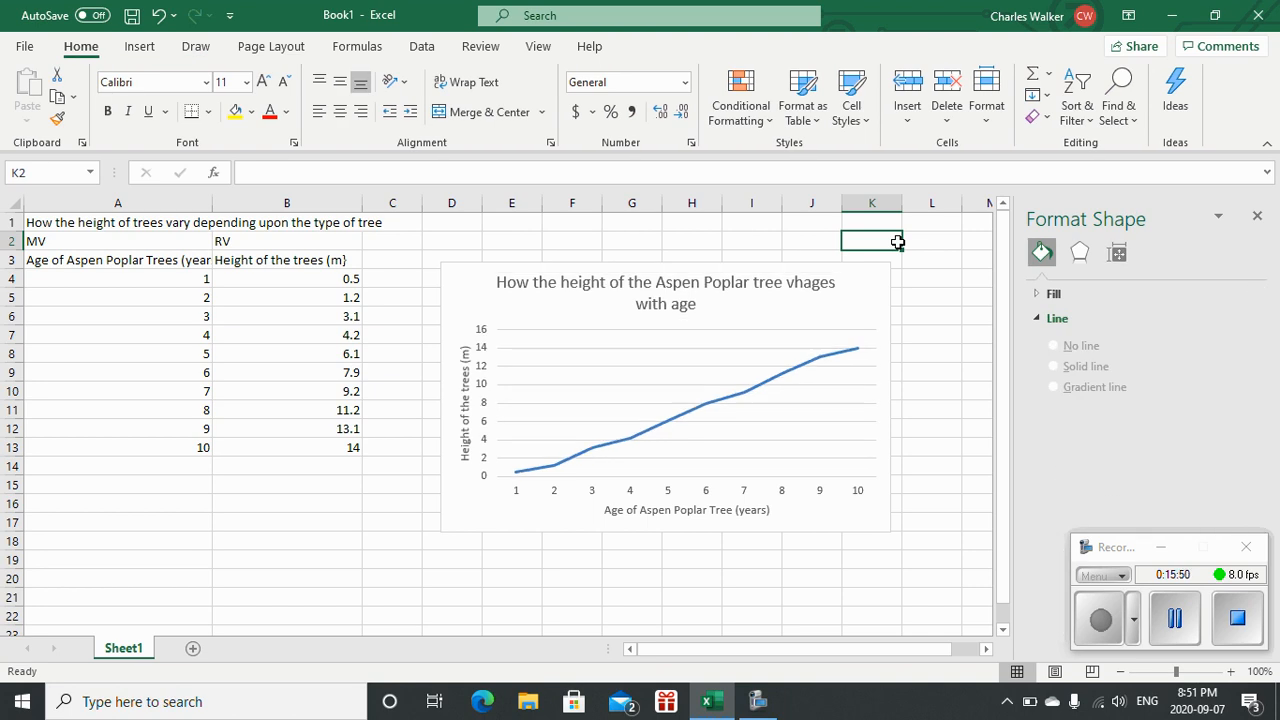
# Correct the misspelled word "vhages" in the chart title to "changes" and deselect the chart.
pyautogui.click(803, 287)
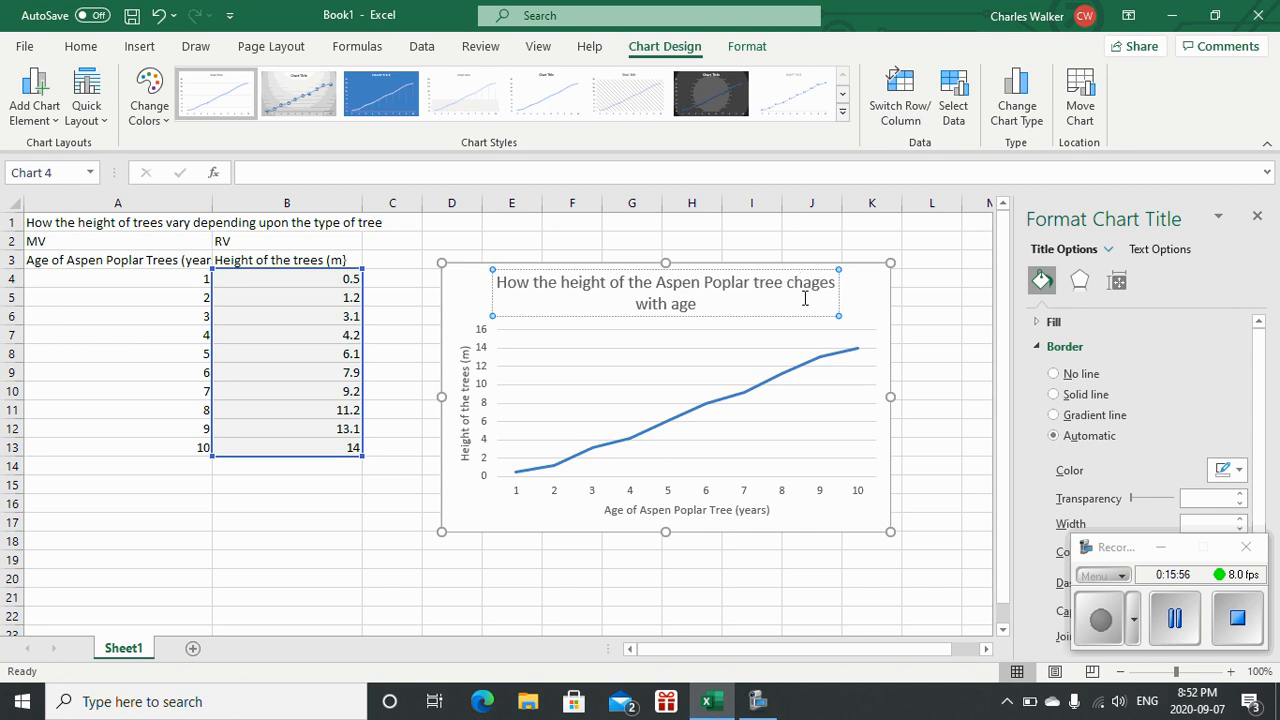
pyautogui.click(812, 282)
pyautogui.write('n')
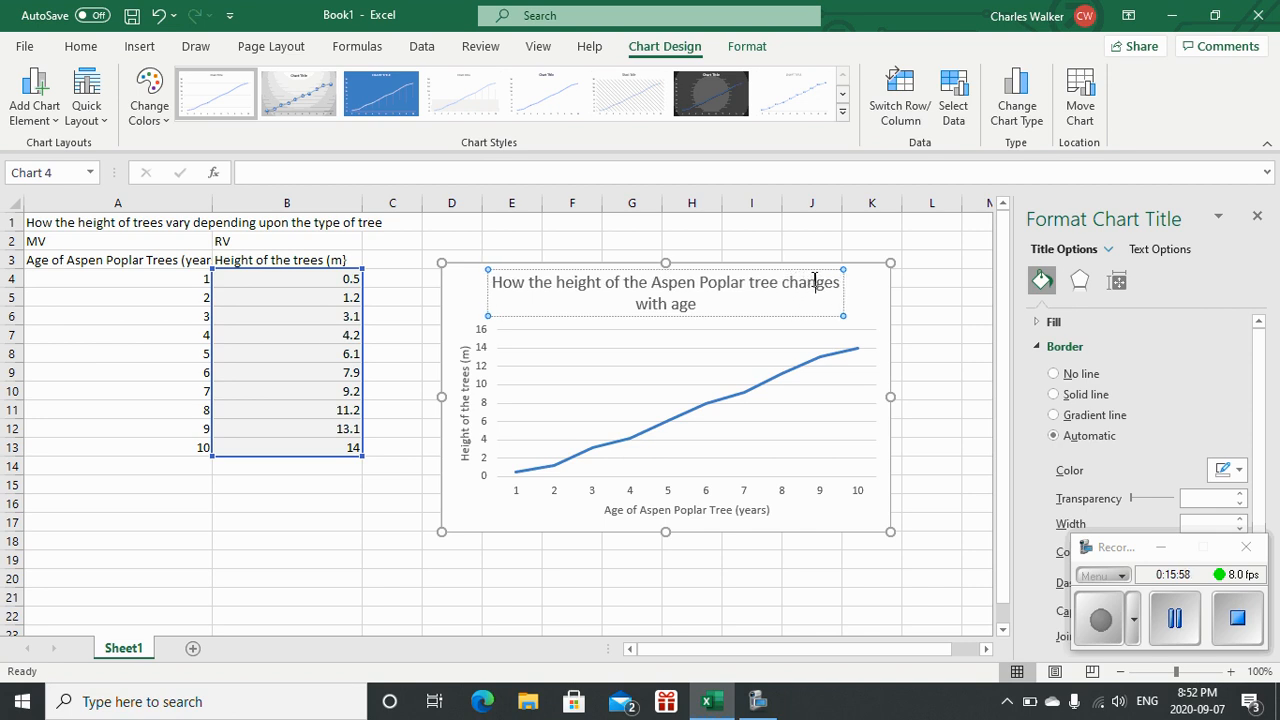
pyautogui.click(694, 338)
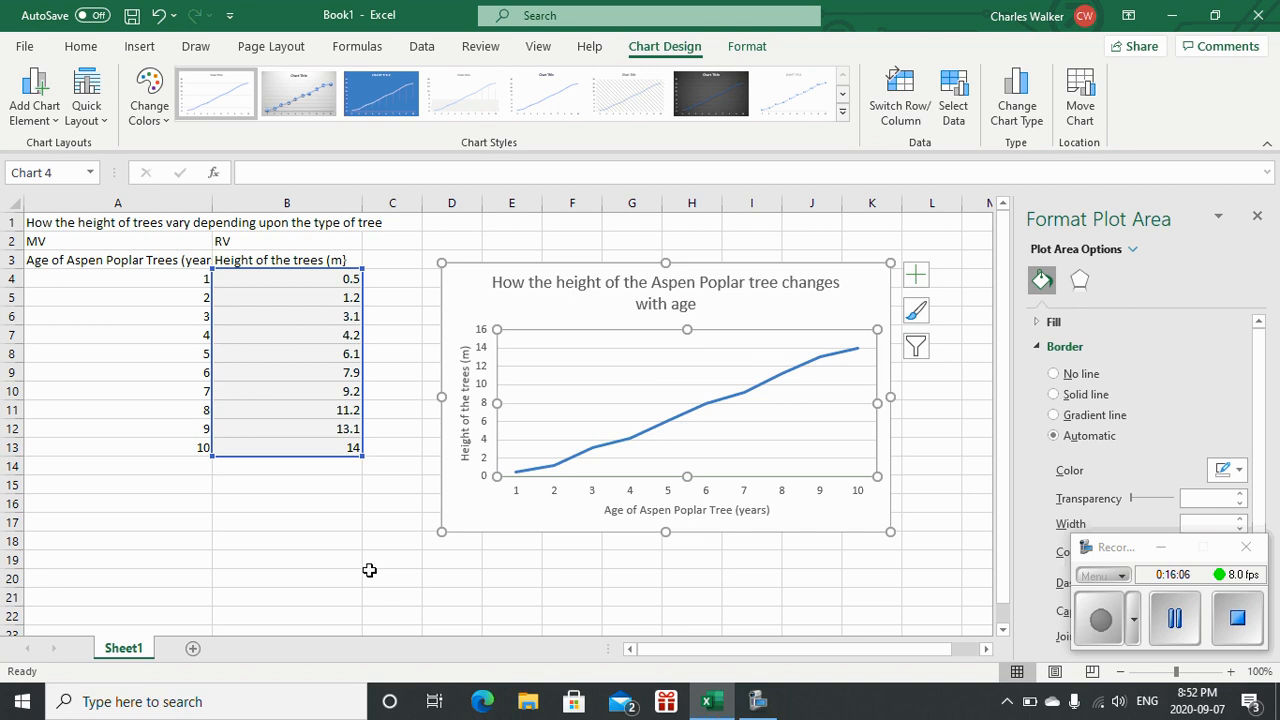
pyautogui.click(326, 594)
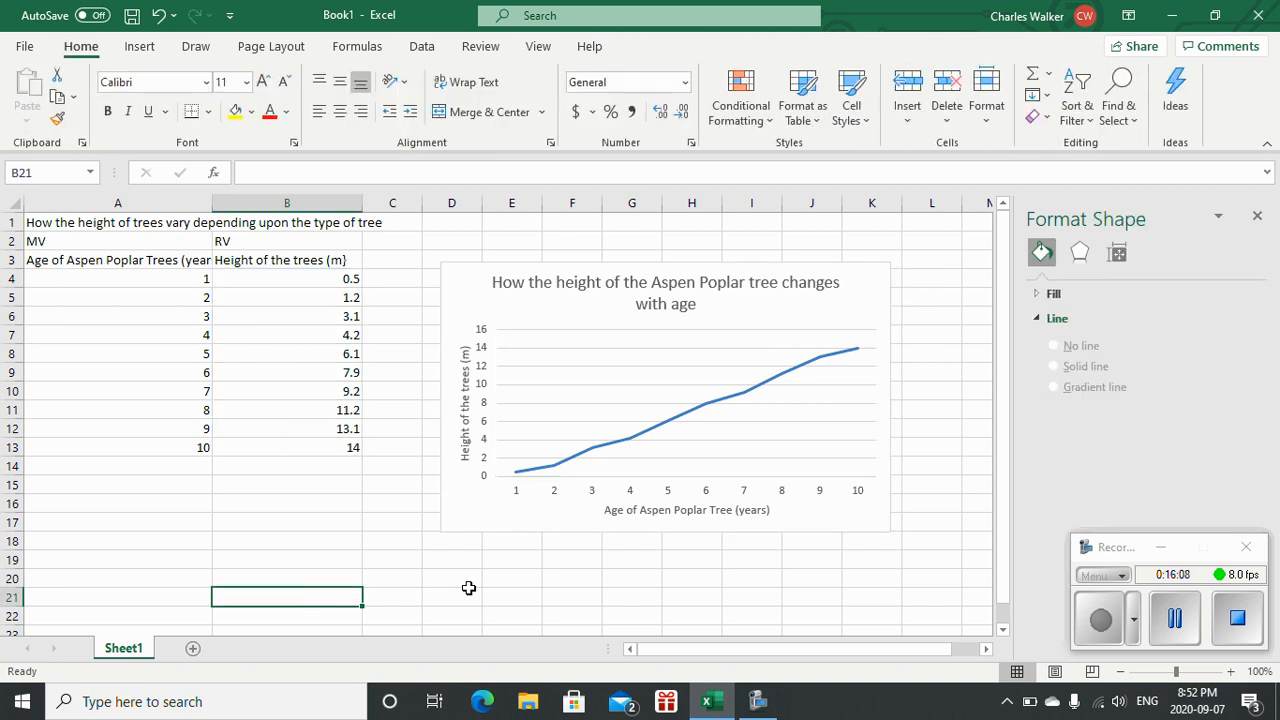